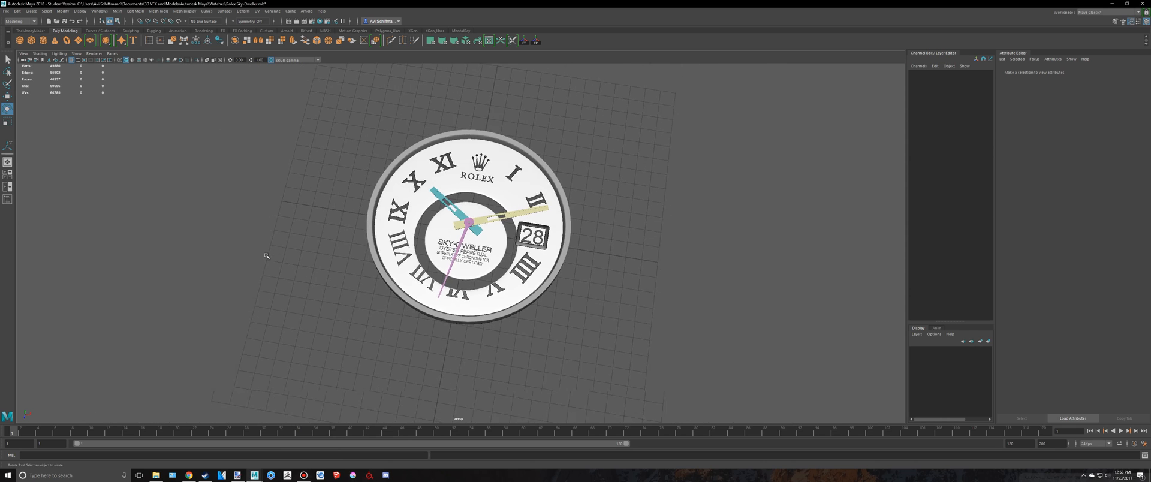
Create a polygon pipe primitive around the watch dial for the bezel and display it over the front reference image.
left_click_drag(383, 360, 284, 244, "alt")
scroll(371, 277, "up", 5)
right_click(108, 45)
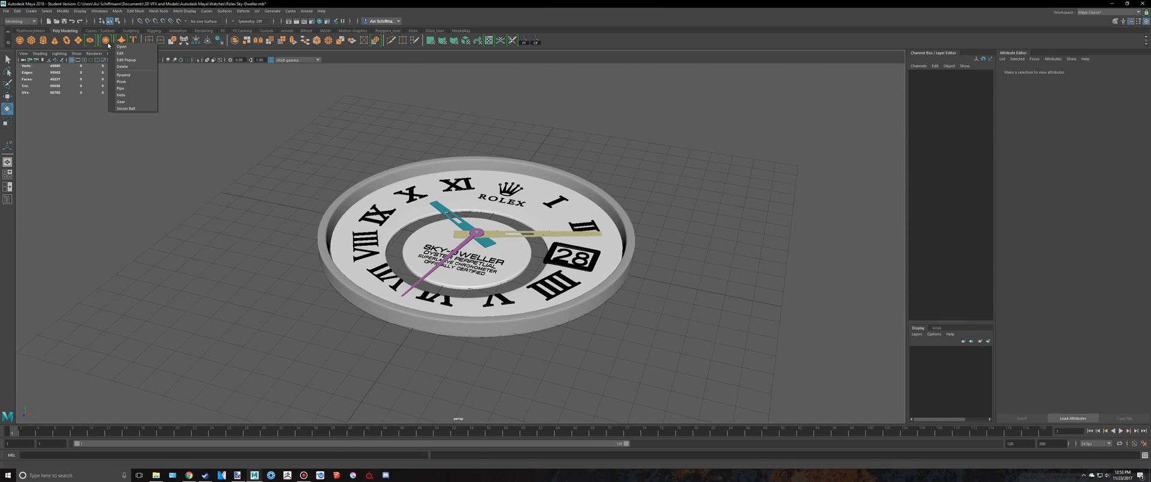
left_click(130, 89)
key("space")
key("space")
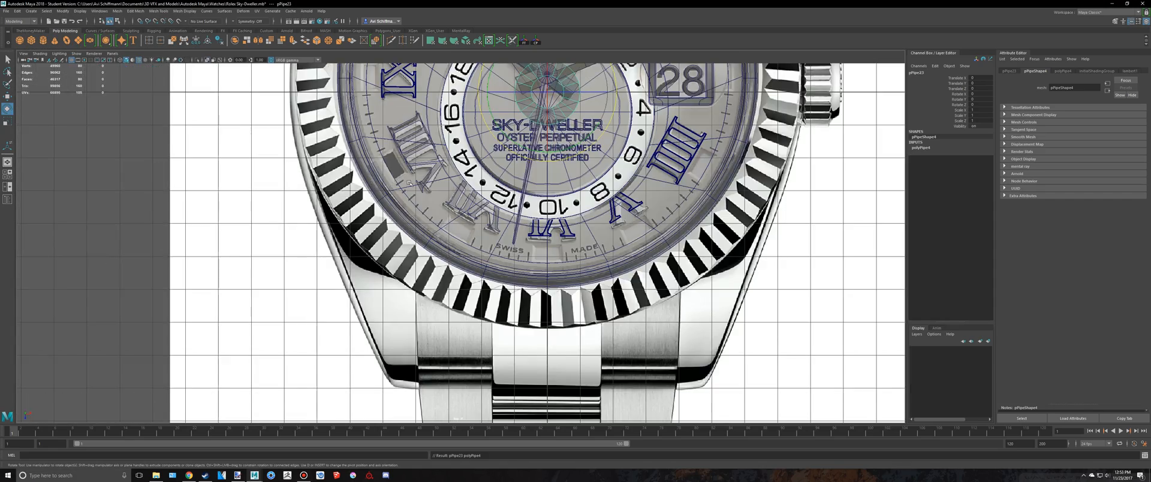
Scale the pipe uniformly out to the reference bezel's outer edge and set its thickness to 0.15.
middle_click_drag(547, 172, 426, 342, "alt")
scroll(425, 342, "down", 6)
key("r")
left_click_drag(443, 254, 626, 301)
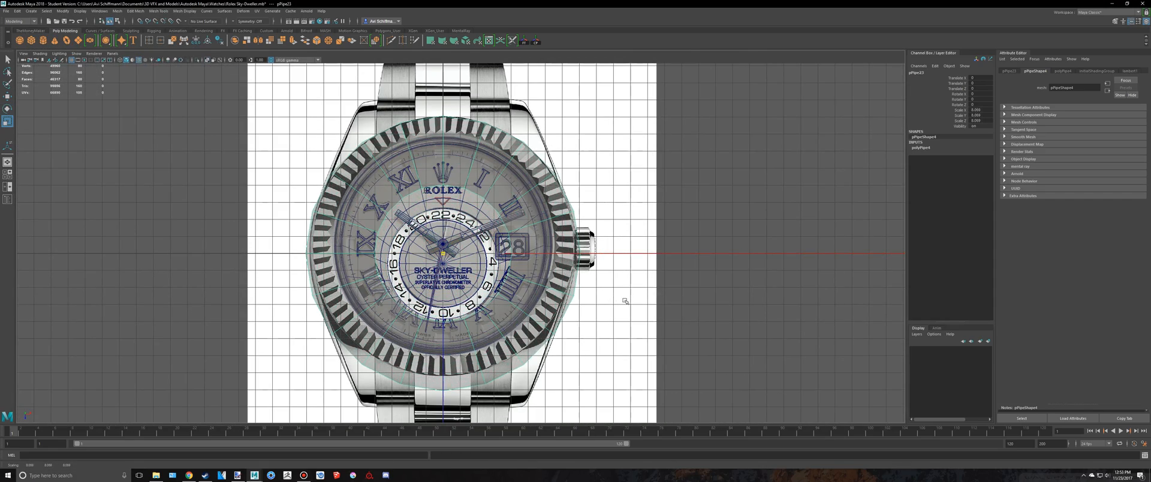
left_click(920, 148)
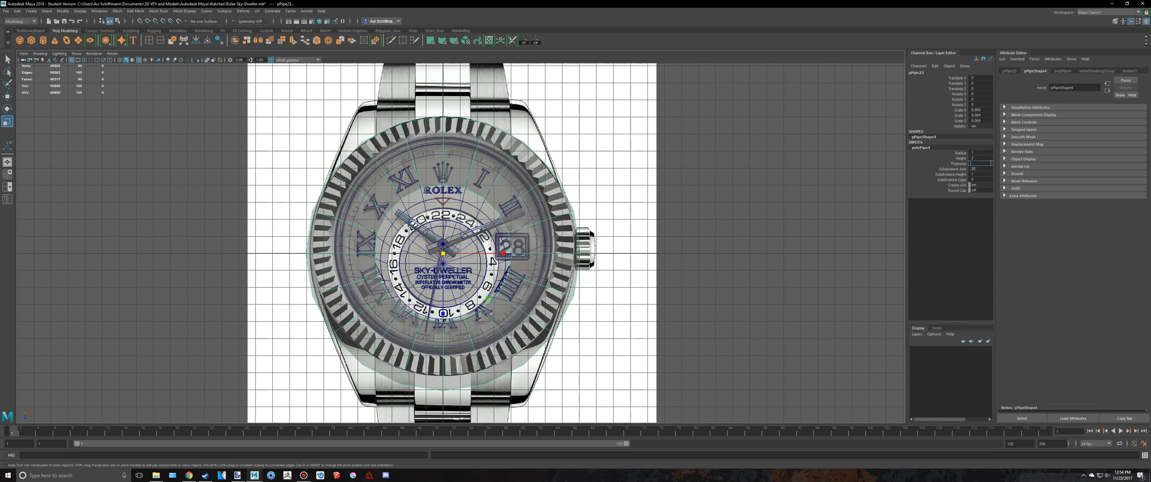
key("Return")
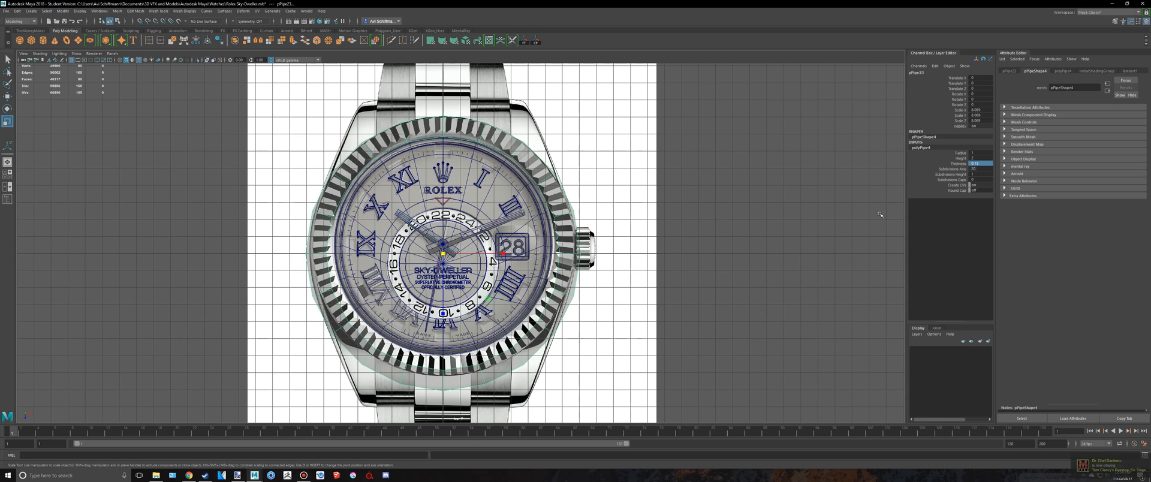
In the side view, lower the pipe's upper row of vertices to just above the existing ring around the dial.
scroll(677, 236, "up", 3)
key("space")
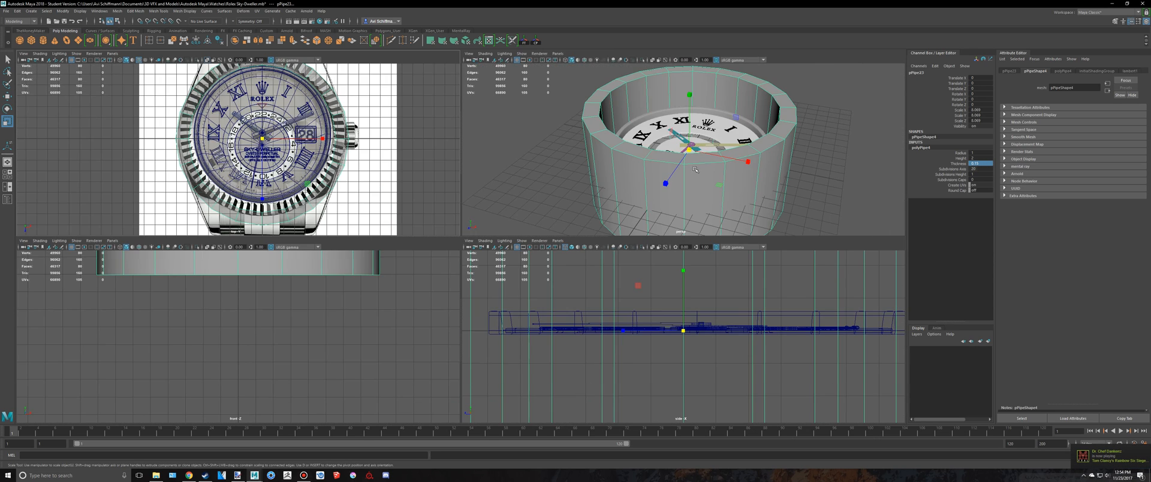
key("space")
scroll(693, 313, "down", 3)
key("space")
key("space")
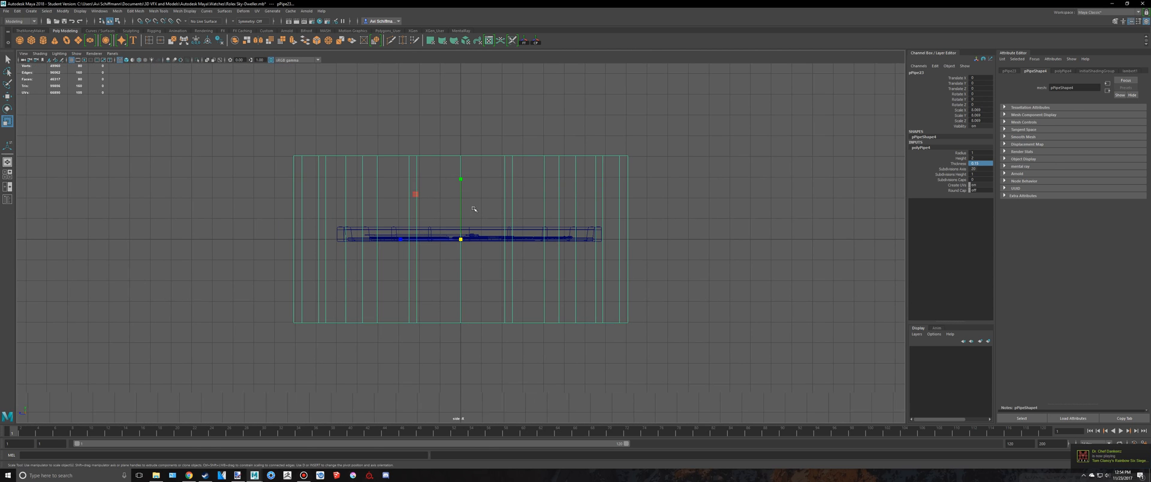
key("F9")
left_click_drag(231, 128, 806, 193)
scroll(508, 211, "up", 2)
left_click_drag(465, 103, 478, 186)
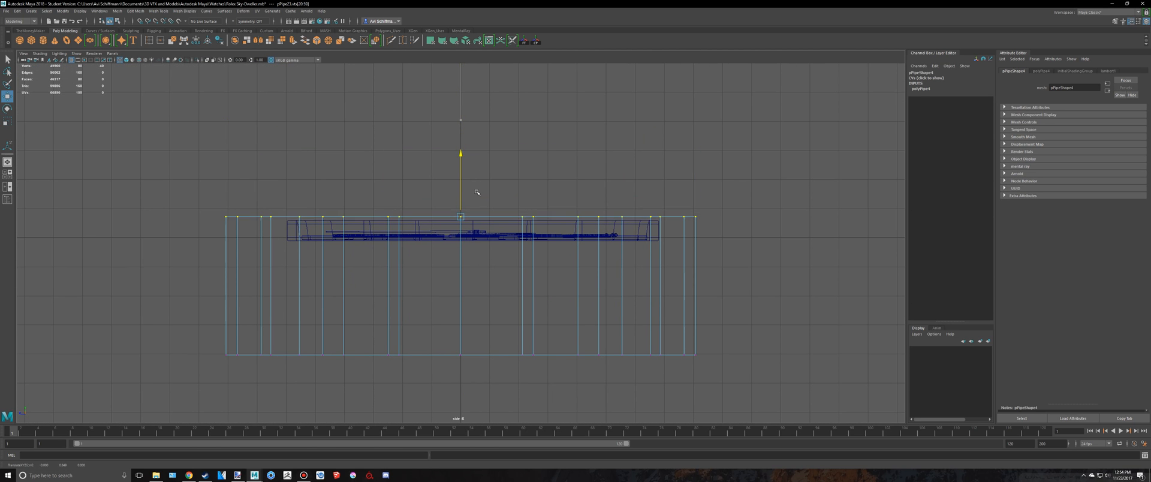
key("f")
scroll(481, 201, "up", 2)
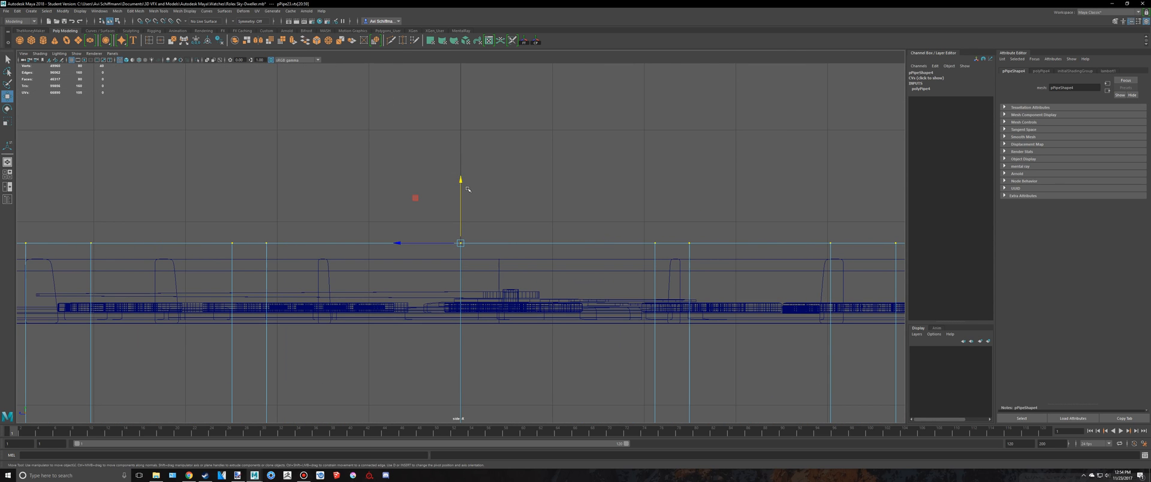
left_click_drag(460, 179, 461, 184)
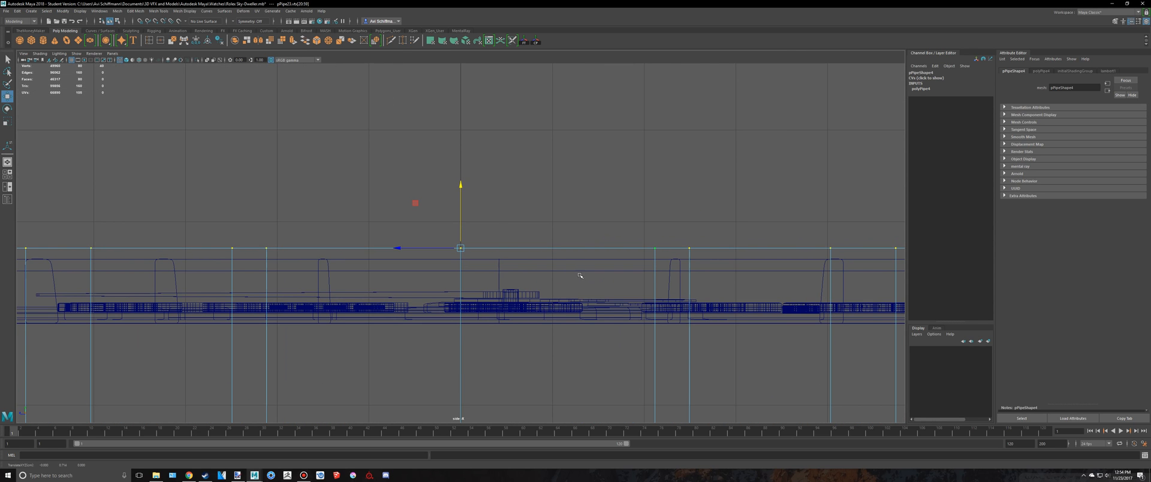
Raise the pipe's lower row of vertices to about the underside of the existing ring around the dial.
key("F8")
scroll(666, 318, "down", 5)
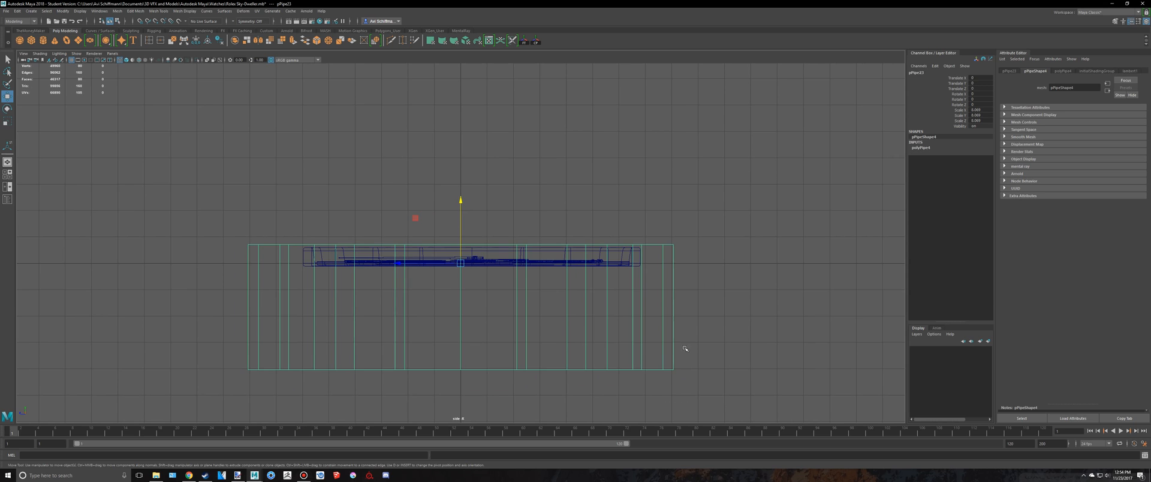
right_click_drag(673, 277, 624, 274)
left_click_drag(739, 404, 170, 344)
left_click_drag(458, 312, 462, 175)
scroll(465, 213, "up", 5)
scroll(470, 214, "up", 3)
Select the pipe's outer upper edge loop in the perspective view and lower it to slope the bezel's top face outward.
key("space")
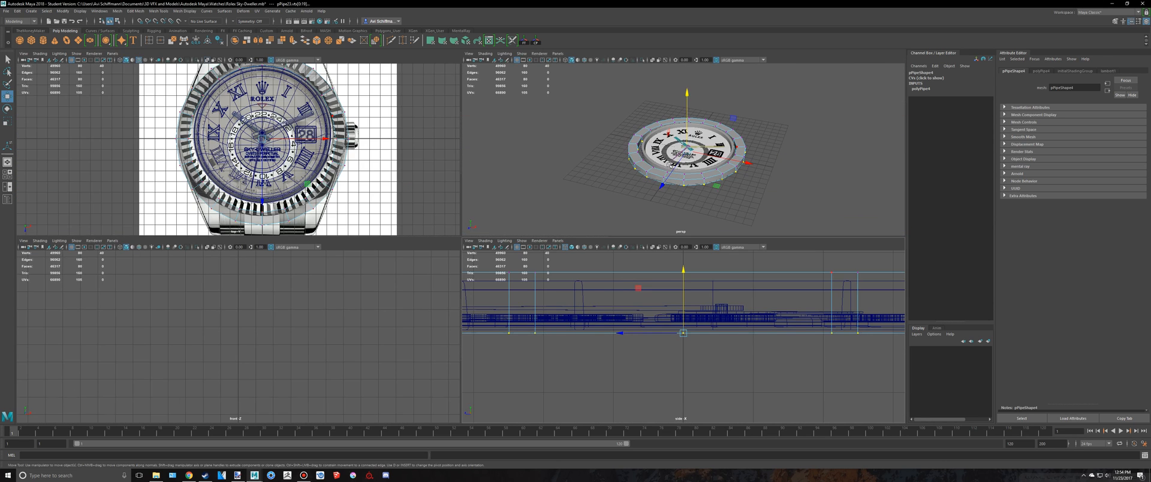
key("space")
scroll(607, 278, "up", 3)
scroll(607, 278, "up", 4)
middle_click_drag(606, 277, 586, 149, "alt")
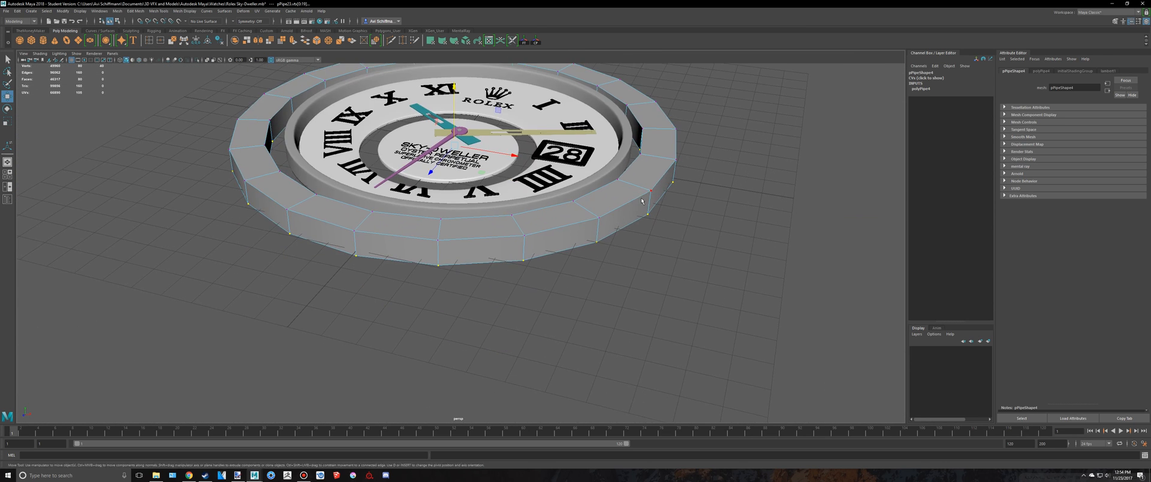
key("q")
right_click_drag(641, 201, 641, 180)
double_click(634, 199)
middle_click_drag(720, 200, 664, 262, "alt")
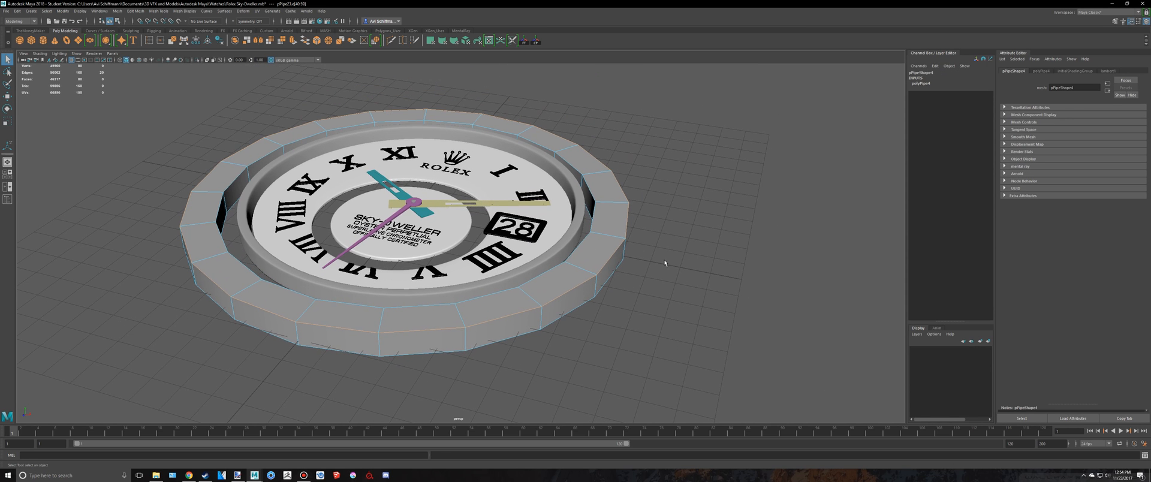
key("w")
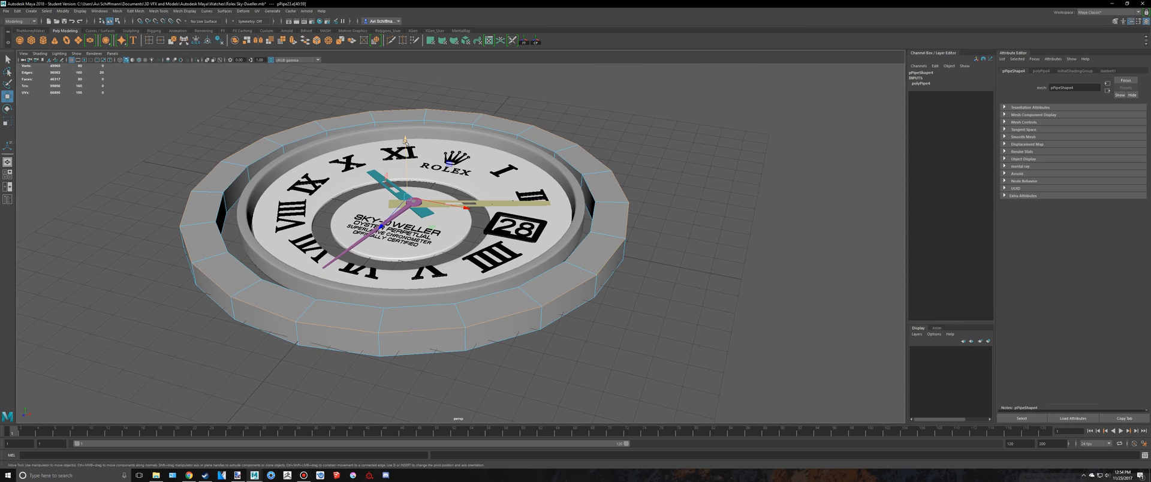
left_click_drag(405, 140, 409, 157)
Delete all the pipe's faces except one wedge-shaped segment in front of the dial, using an inverted face selection.
right_click_drag(482, 309, 481, 296)
left_click_drag(547, 326, 452, 304, "alt")
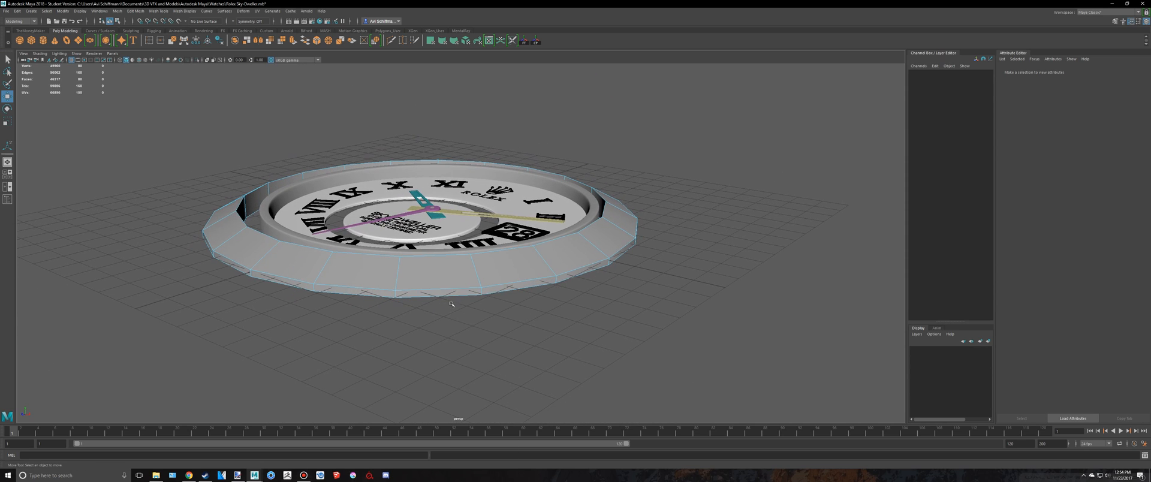
left_click_drag(427, 215, 426, 214)
left_click_drag(424, 293, 469, 279, "alt")
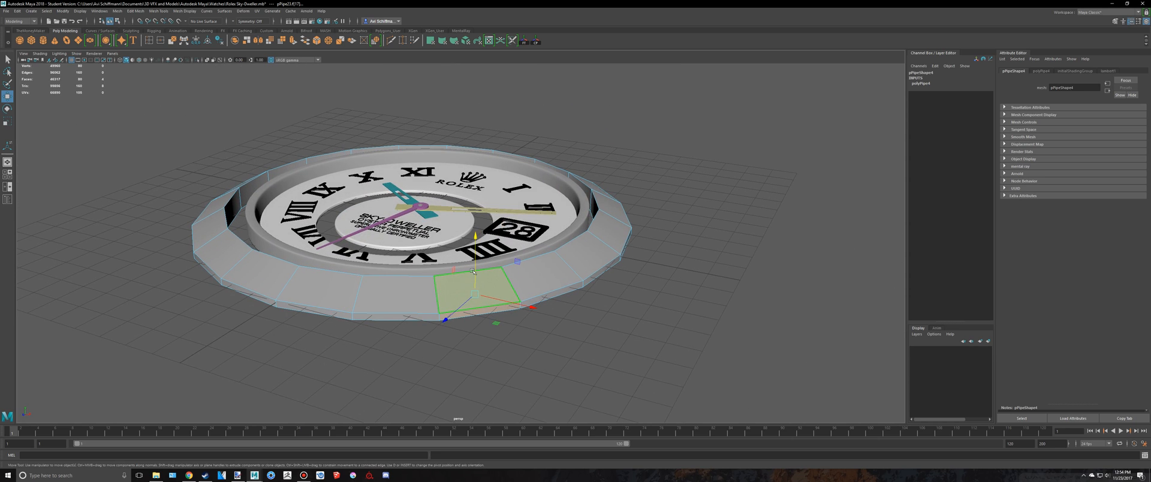
key("ctrl+shift+i")
key("Delete")
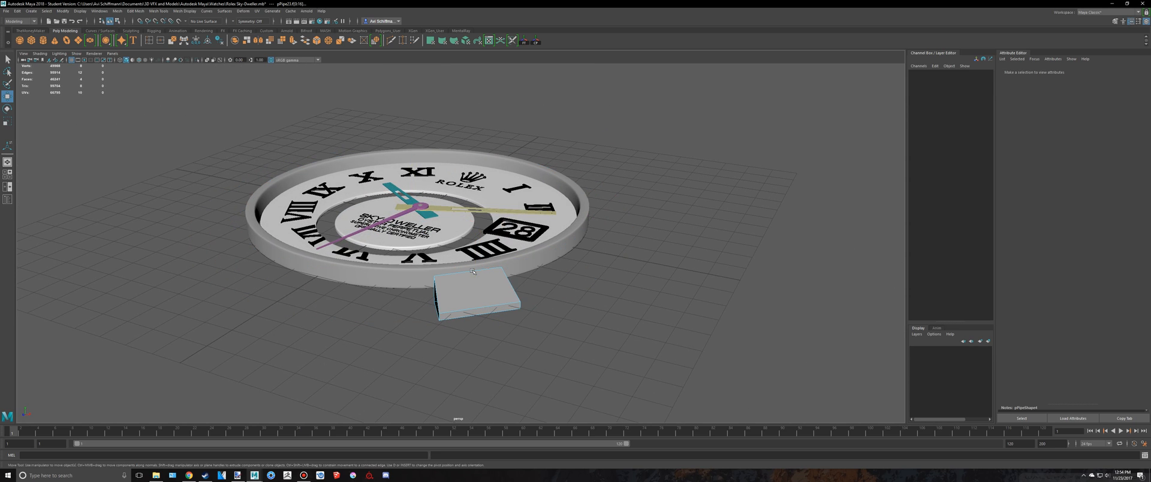
Examine the remaining bezel segment from its open end and against the reference watch image in the top view.
left_click_drag(573, 270, 269, 273, "alt")
middle_click_drag(269, 273, 385, 227, "alt")
key("q")
right_click_drag(293, 229, 327, 219)
scroll(393, 273, "down", 5)
key("w")
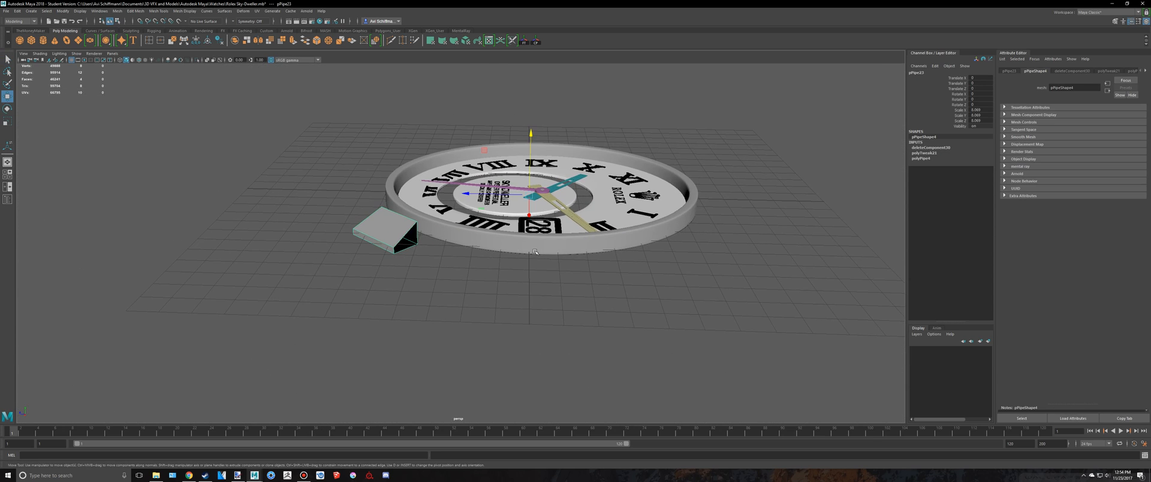
key("space")
key("space")
scroll(546, 204, "up", 5)
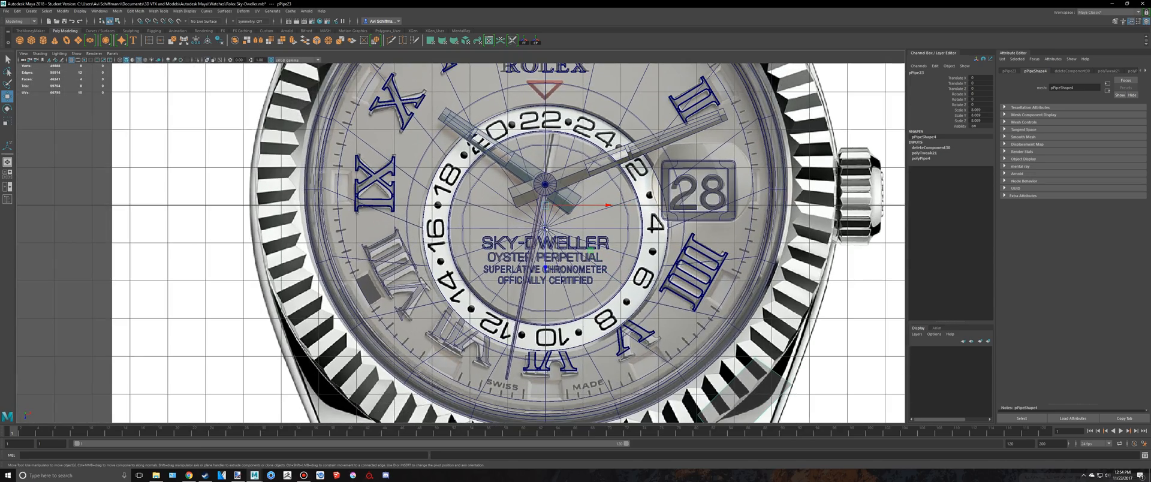
middle_click_drag(636, 303, 564, 330, "alt")
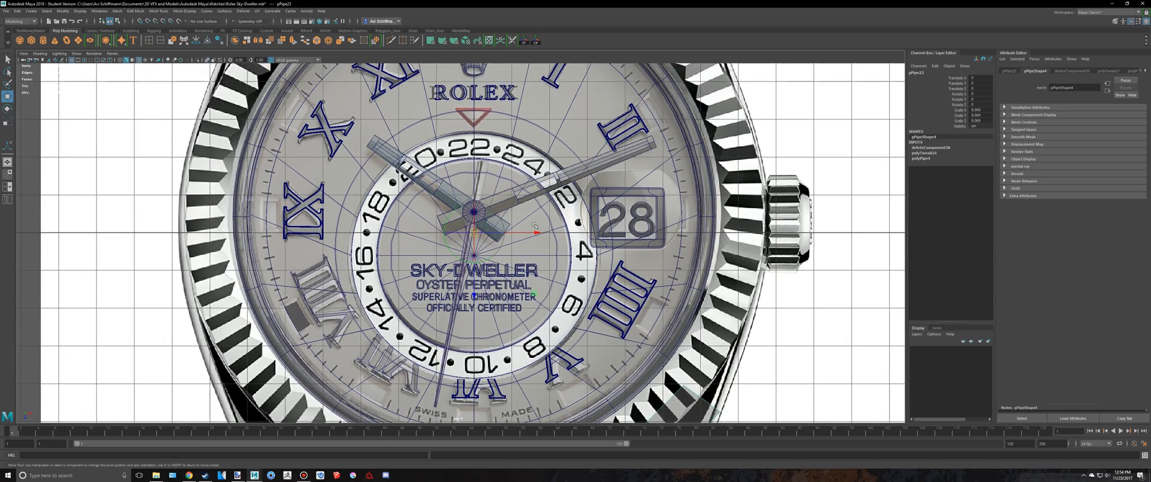
scroll(535, 225, "down", 8)
key("e")
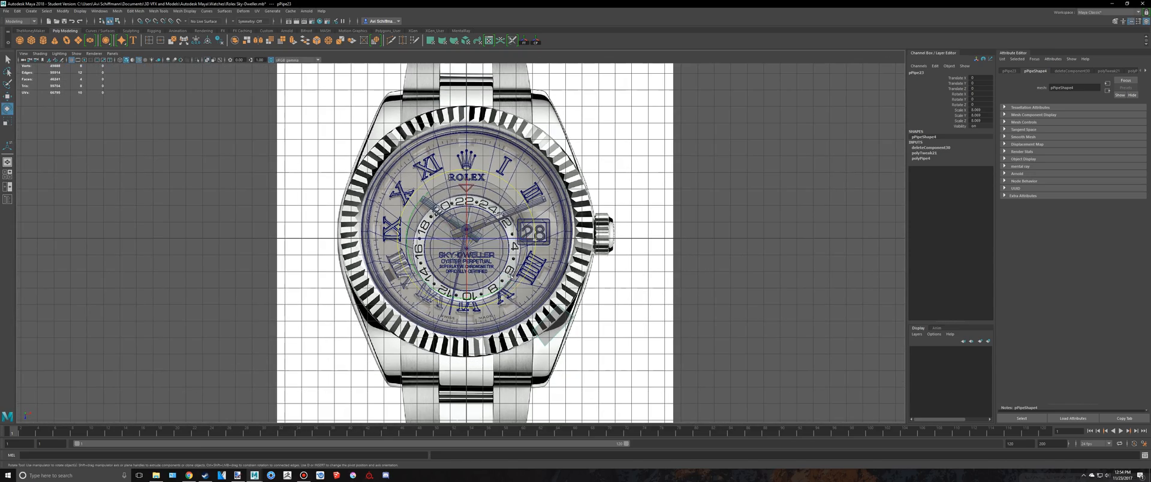
left_click_drag(510, 276, 486, 291)
key("space")
key("space")
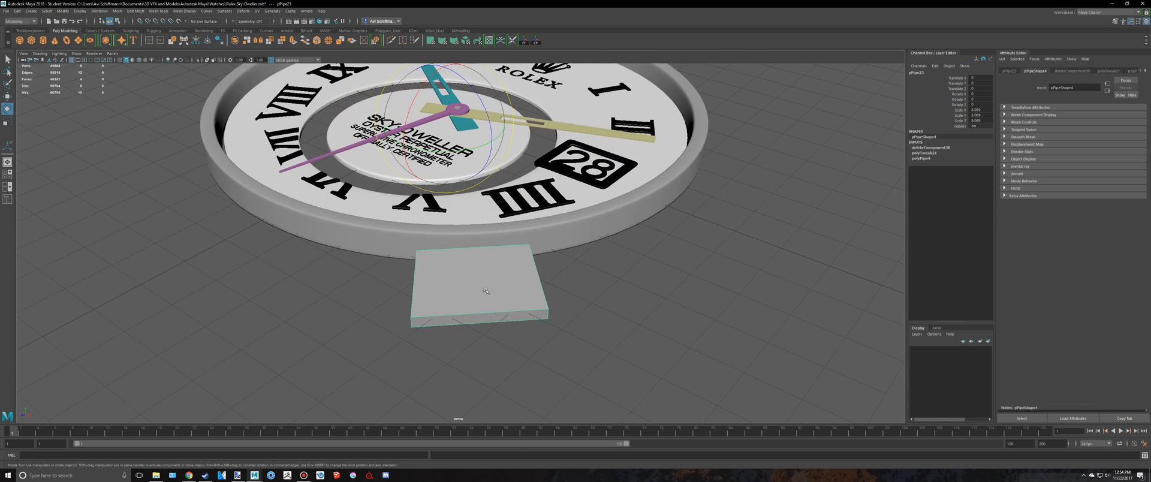
Split the segment's front upper edge ring with an edge loop running down the middle of the segment.
right_click_drag(486, 290, 537, 262, "alt")
middle_click_drag(537, 262, 540, 187, "alt")
right_click_drag(487, 238, 488, 213)
left_click(491, 235)
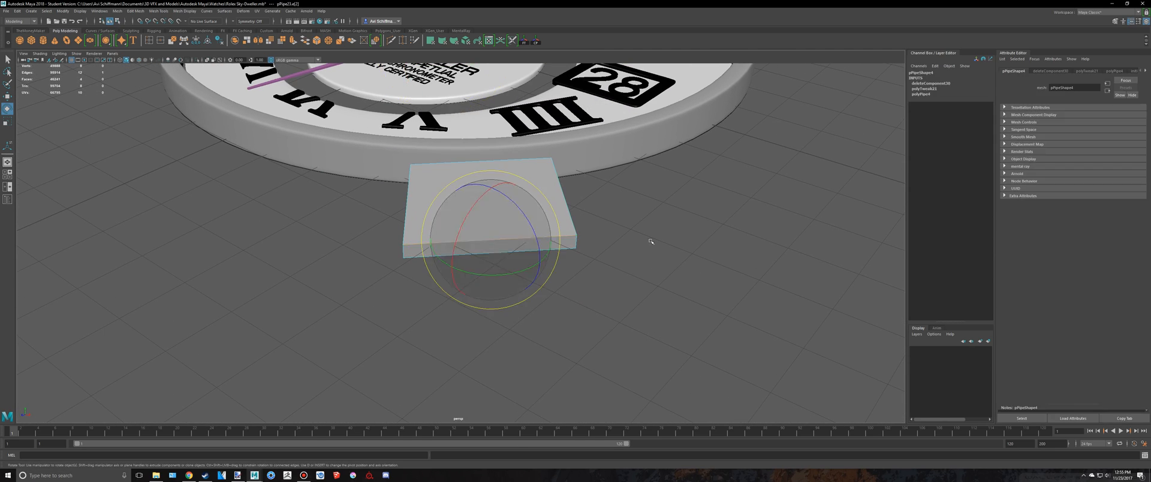
scroll(651, 241, "up", 5)
right_click(520, 233, "ctrl")
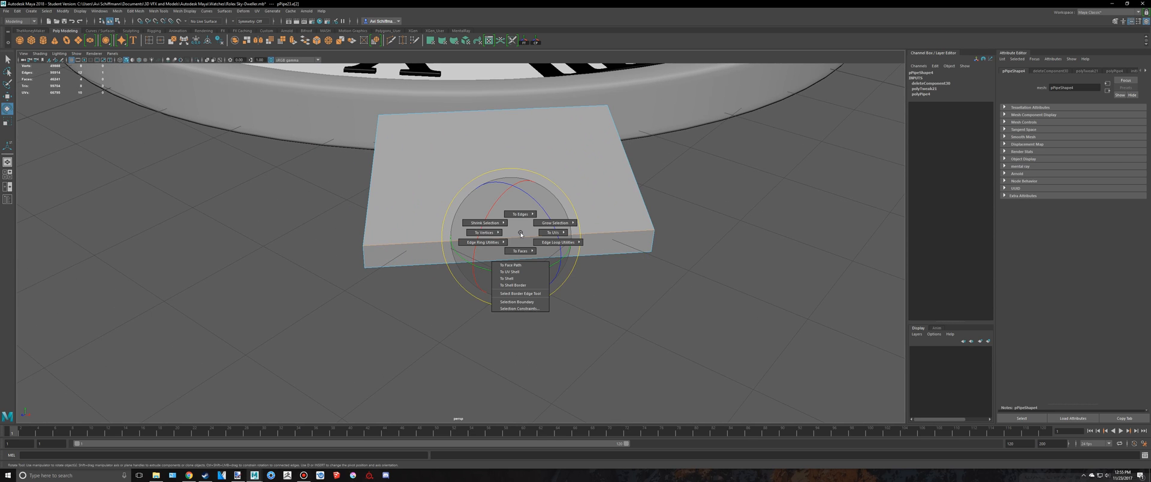
right_click_drag(472, 257, 518, 262, "ctrl")
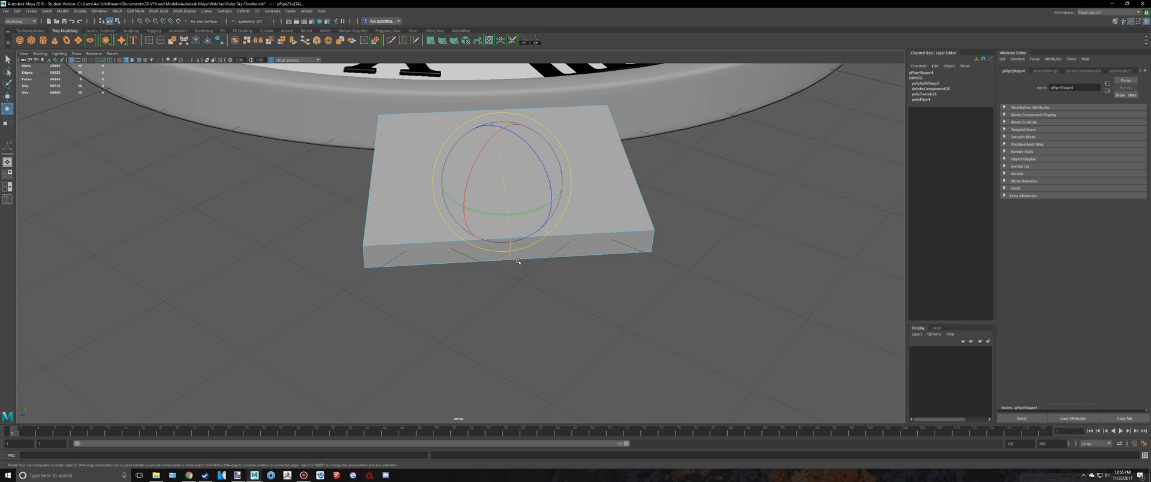
Split each half of the segment with another centred edge loop so that it has four equal strips.
left_click(391, 228)
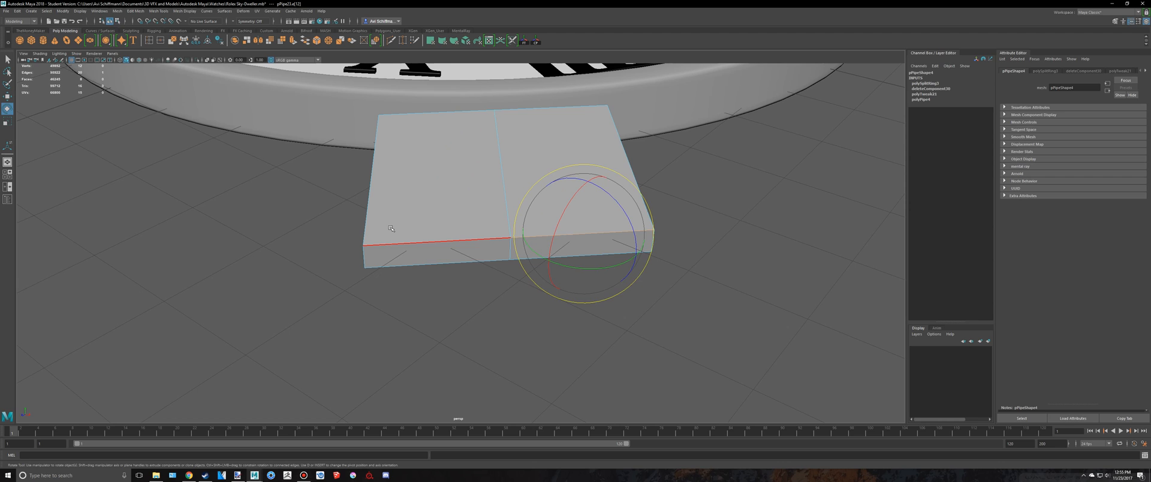
key("g")
left_click(455, 240)
key("g")
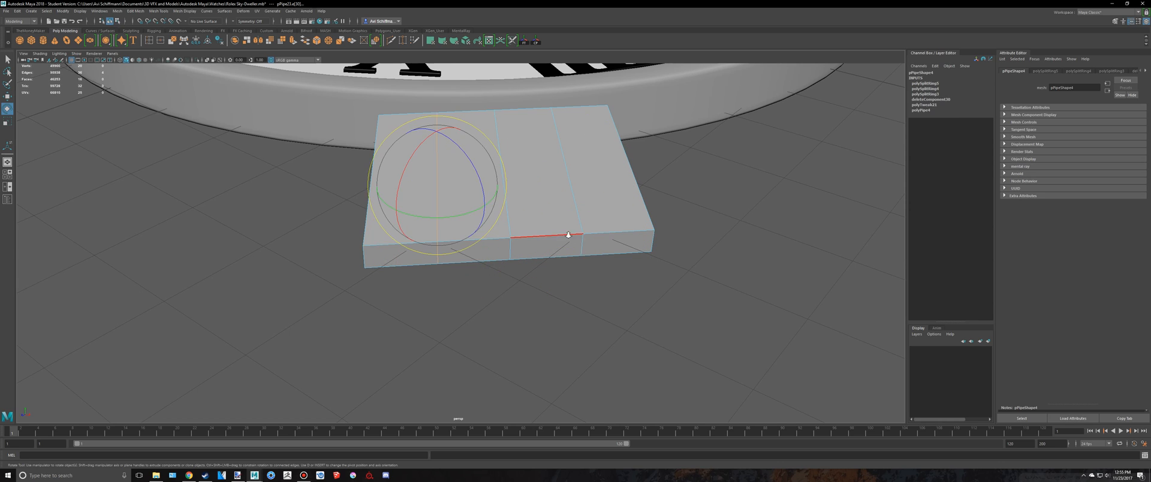
Compare the subdivided segment with the flutes of the reference bezel in the top view.
scroll(568, 235, "down", 5)
left_click_drag(557, 255, 492, 213, "alt")
key("space")
key("space")
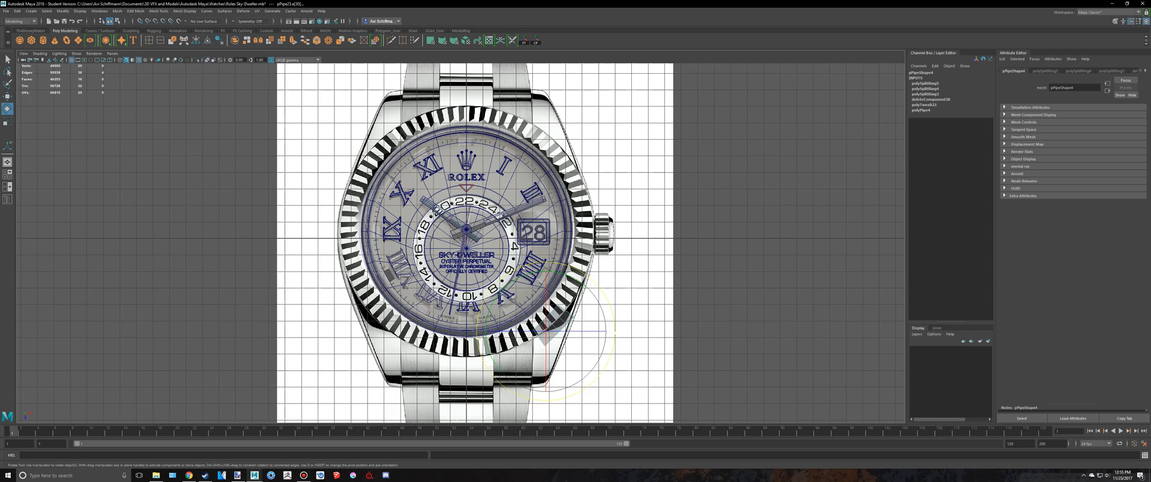
scroll(621, 289, "up", 5)
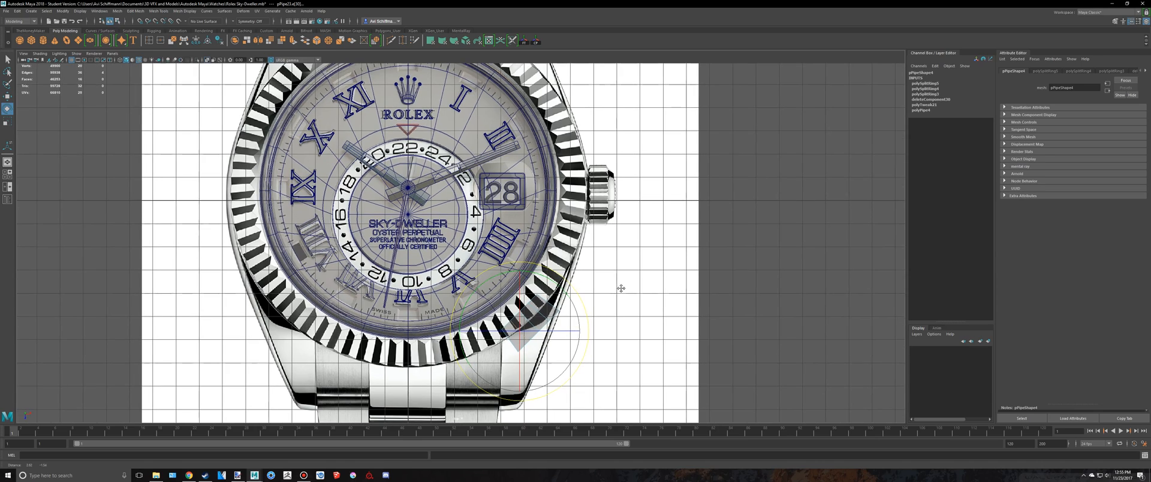
scroll(621, 288, "up", 4)
key("q")
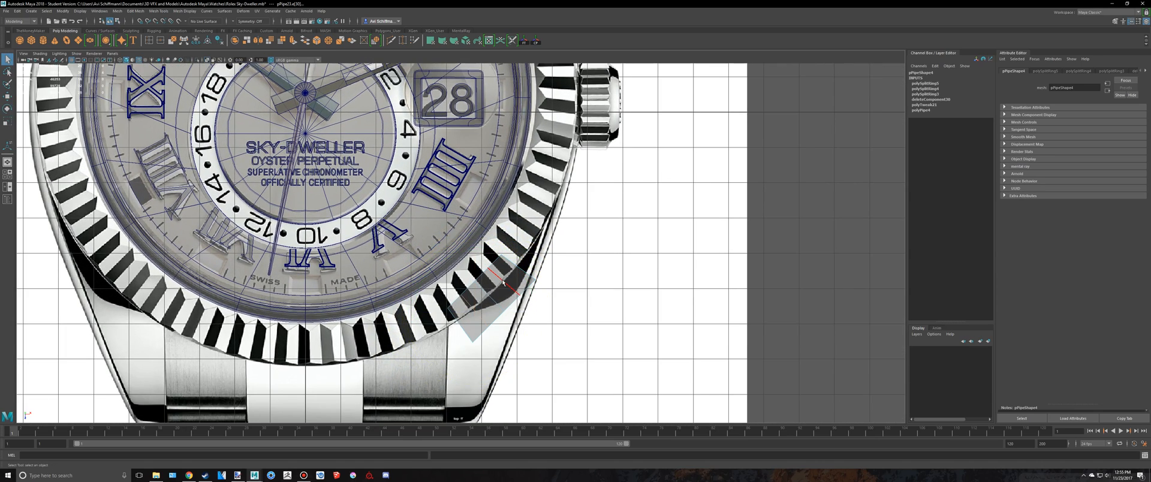
Raise the two outer inserted top edges of the segment to form two ridges with a valley between them.
key("space")
key("space")
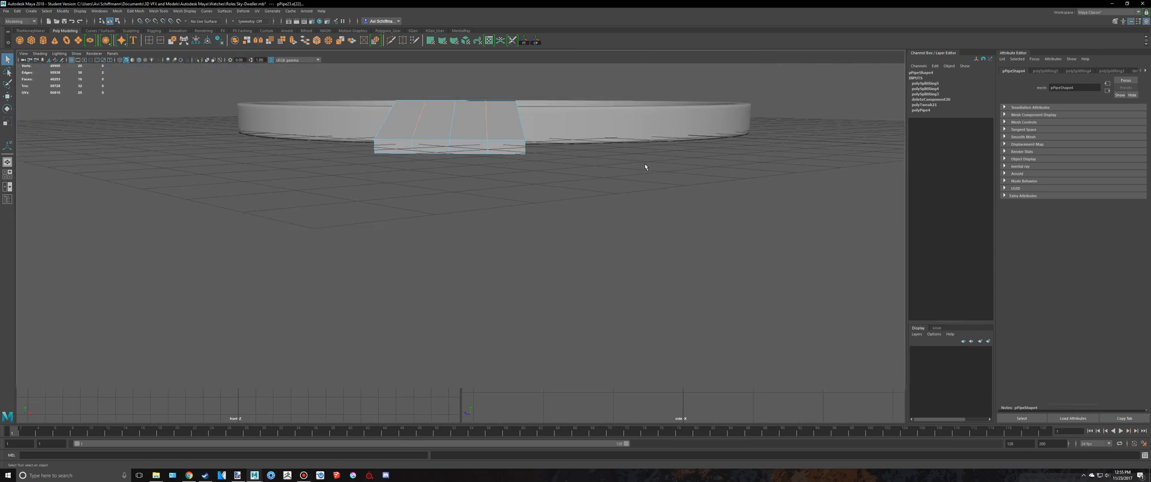
left_click_drag(645, 166, 627, 173, "alt")
key("f")
scroll(504, 176, "down", 5)
scroll(491, 177, "down", 1)
key("w")
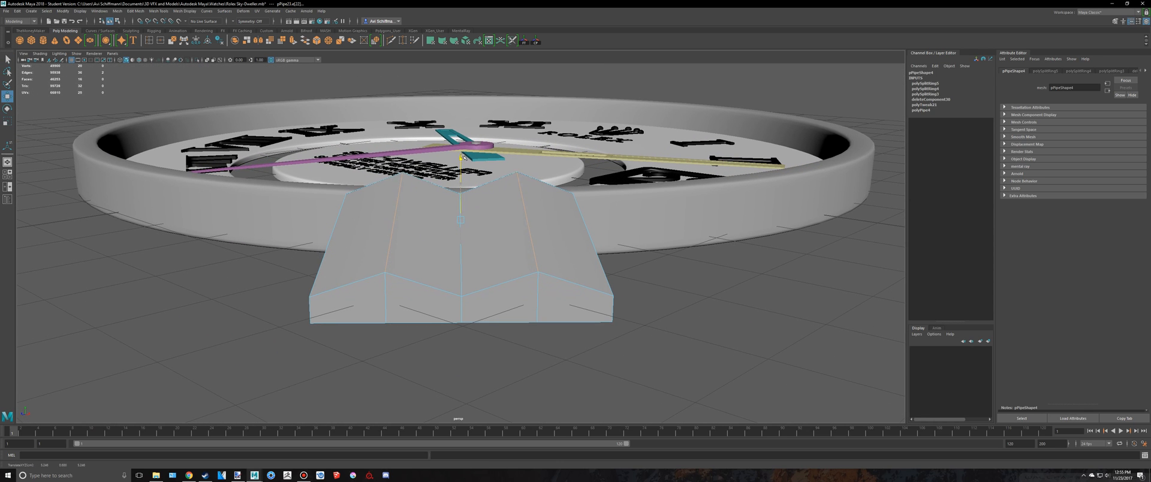
left_click_drag(468, 151, 460, 157, "alt")
Return the ridged segment to object mode and harden all of its edges.
key("q")
right_click_drag(552, 254, 587, 246)
left_click(627, 209)
scroll(557, 233, "down", 4)
left_click_drag(537, 238, 468, 267, "alt")
left_click(468, 268)
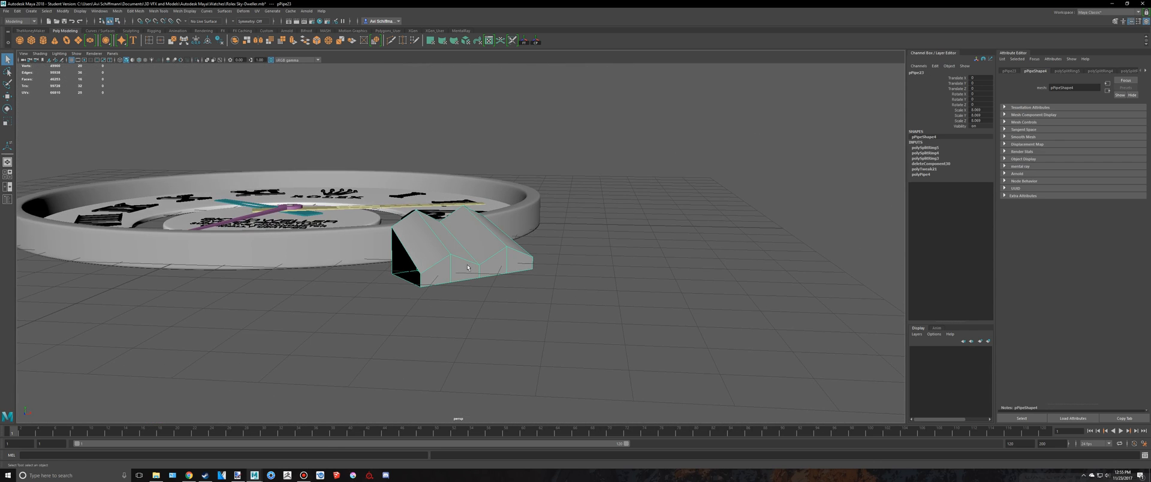
left_click(184, 11)
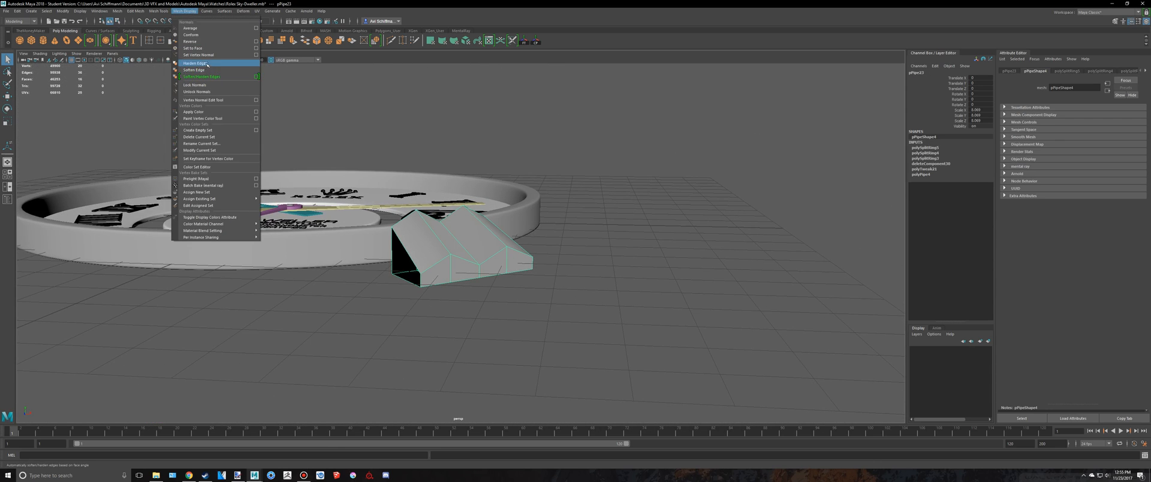
left_click(205, 63)
key("w")
left_click(615, 225)
scroll(552, 218, "down", 3)
left_click_drag(551, 218, 561, 235, "alt")
Duplicate the segment, rotate the copy about the Y axis until it abuts the original, and copy its Y rotation value.
left_click(479, 239)
left_click_drag(492, 240, 474, 252, "alt")
scroll(451, 187, "up", 4)
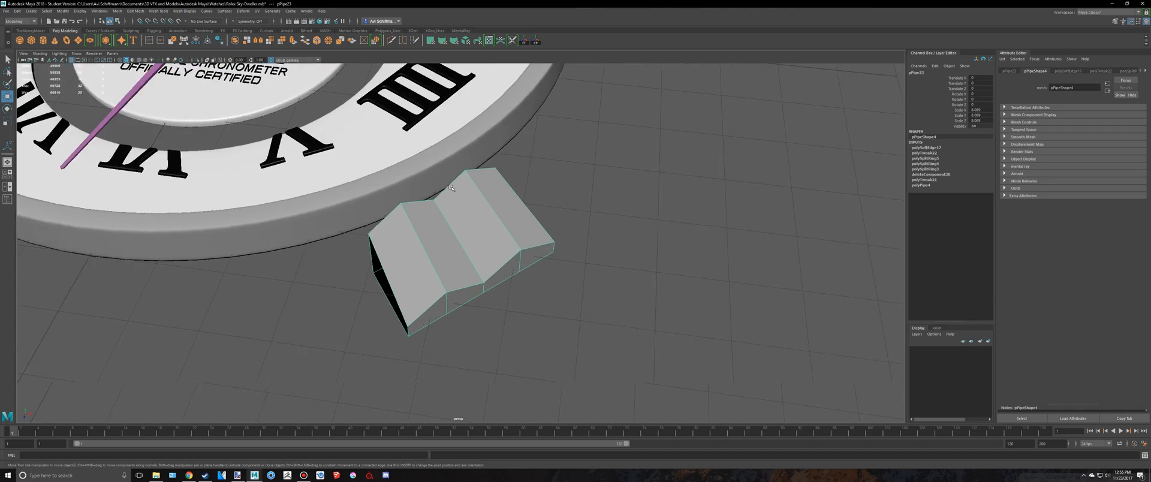
middle_click_drag(450, 187, 509, 242, "alt")
scroll(492, 225, "down", 3)
key("ctrl+d")
scroll(407, 162, "up", 1)
scroll(413, 165, "up", 1)
key("e")
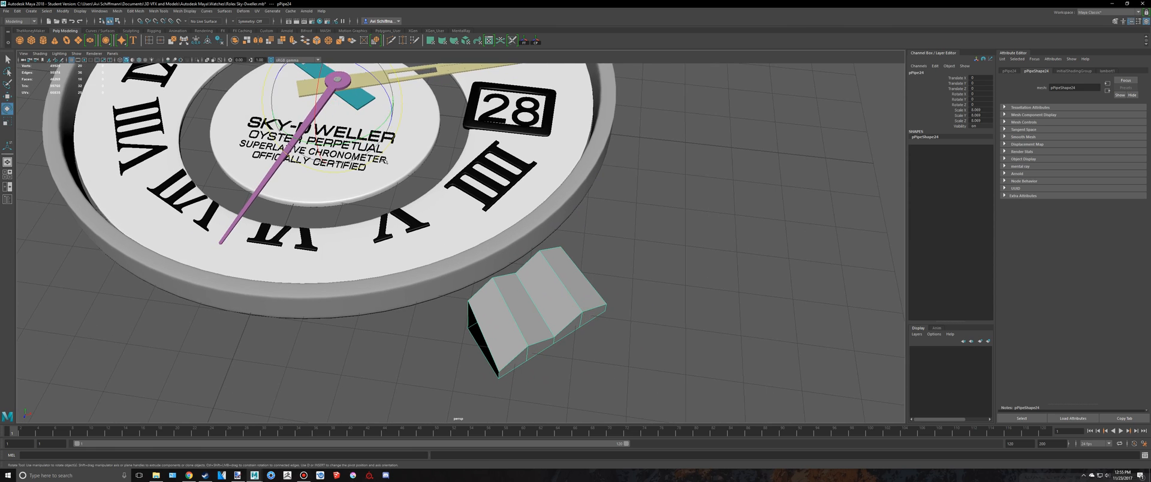
scroll(413, 165, "up", 2)
left_click_drag(334, 103, 314, 107)
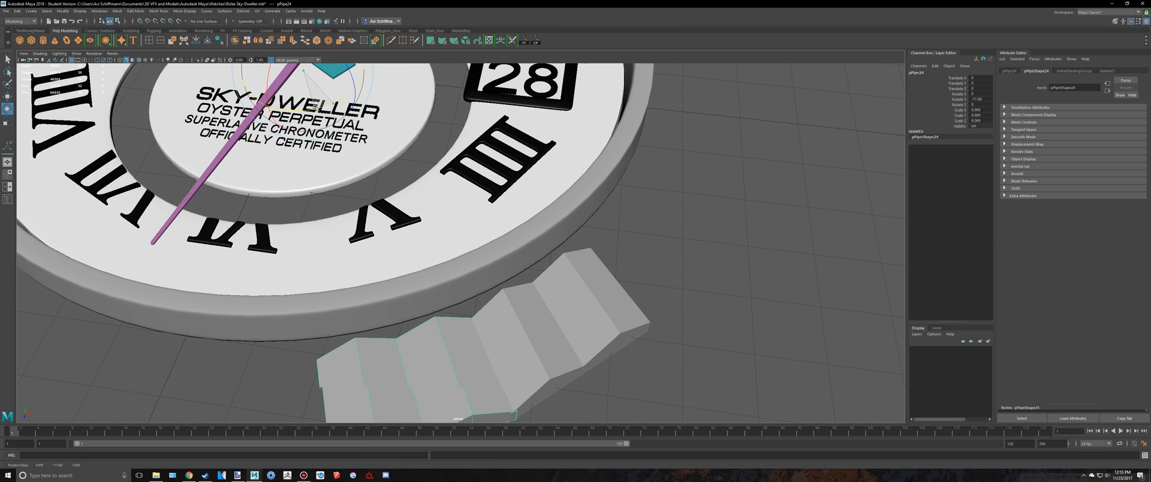
middle_click_drag(530, 192, 547, 186, "alt")
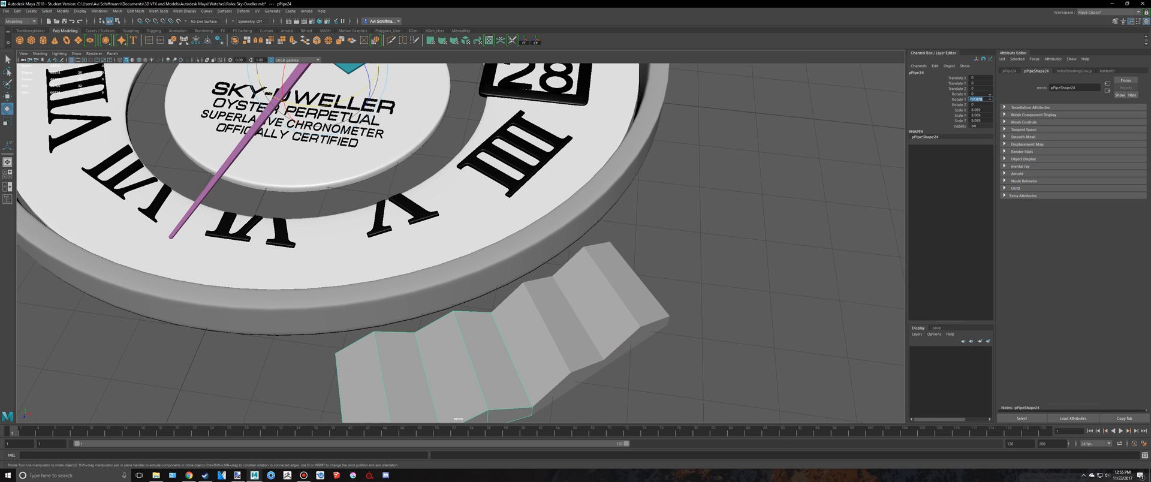
middle_click_drag(669, 270, 683, 238, "alt")
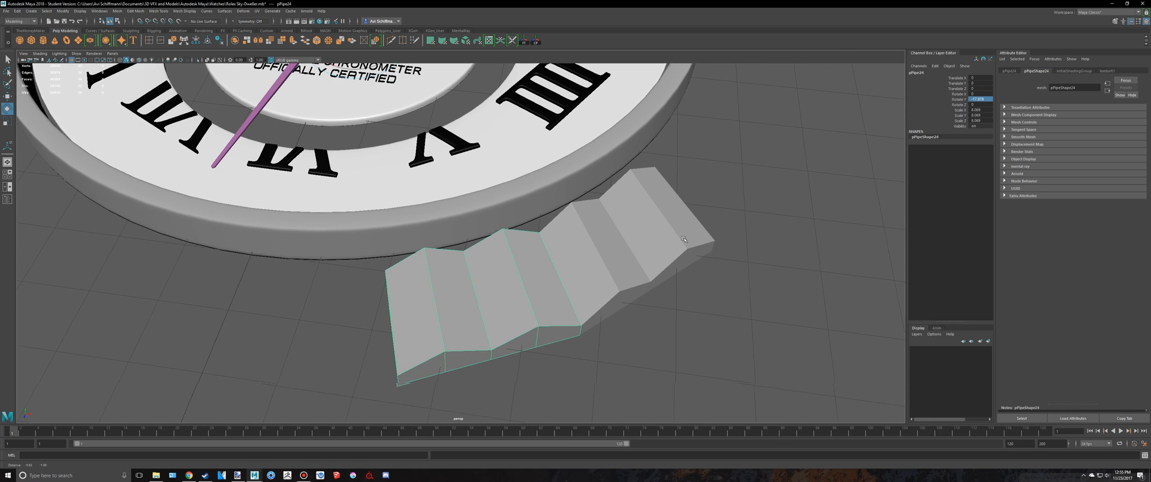
Delete the test copy and open the Duplicate Special options for the original segment, resetting them to defaults.
key("Delete")
left_click(576, 279)
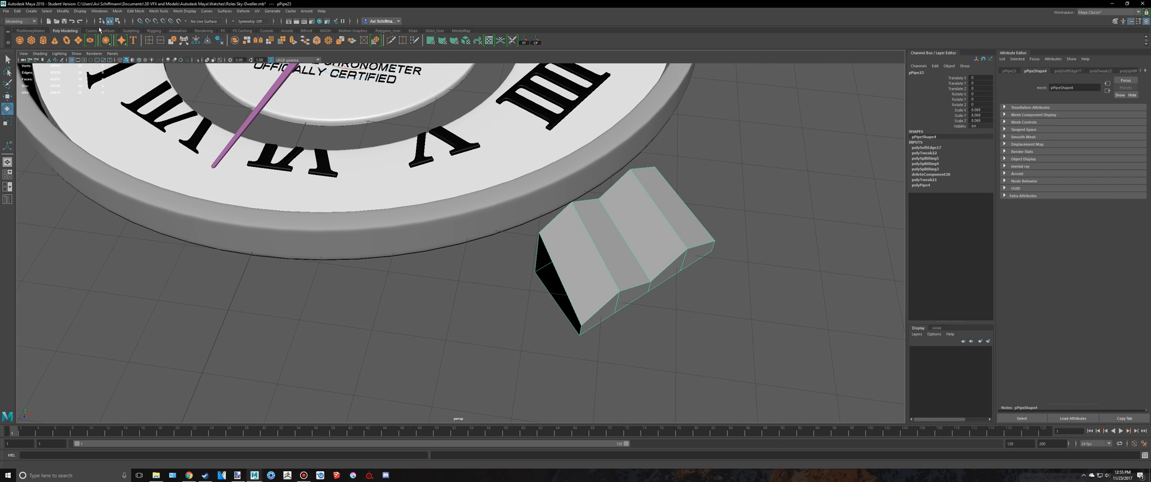
left_click(18, 10)
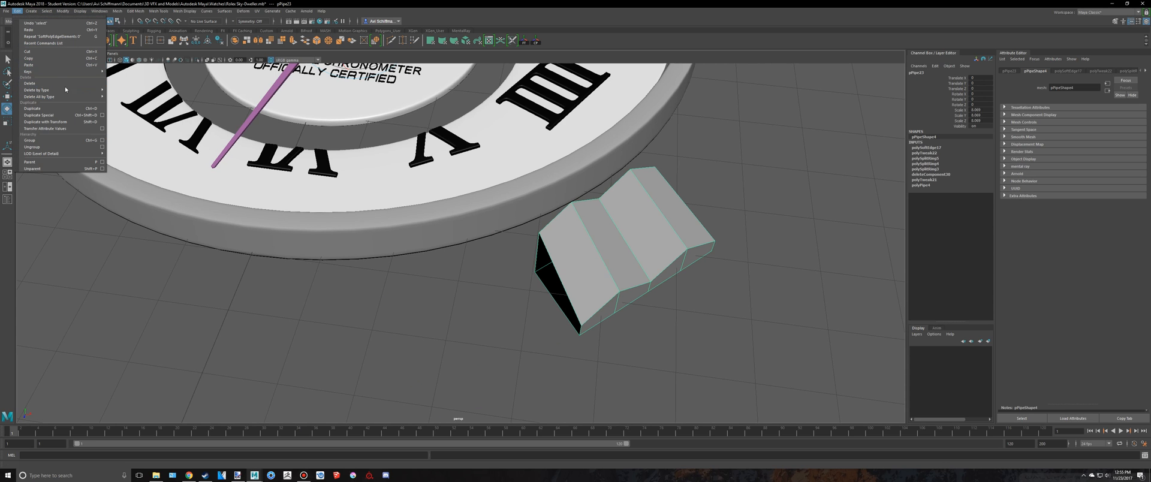
left_click(102, 115)
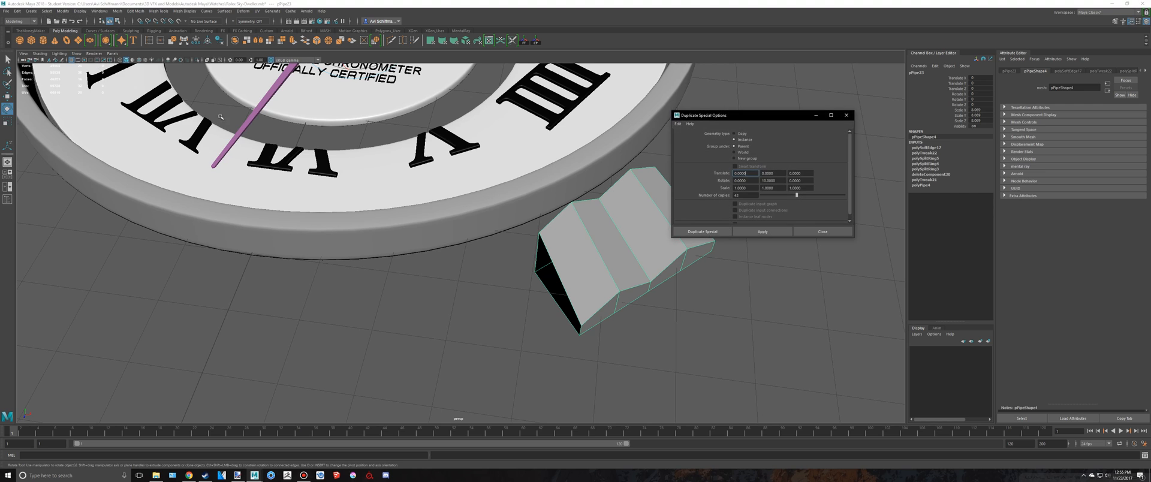
left_click(678, 124)
left_click(689, 137)
left_click_drag(751, 118, 804, 123)
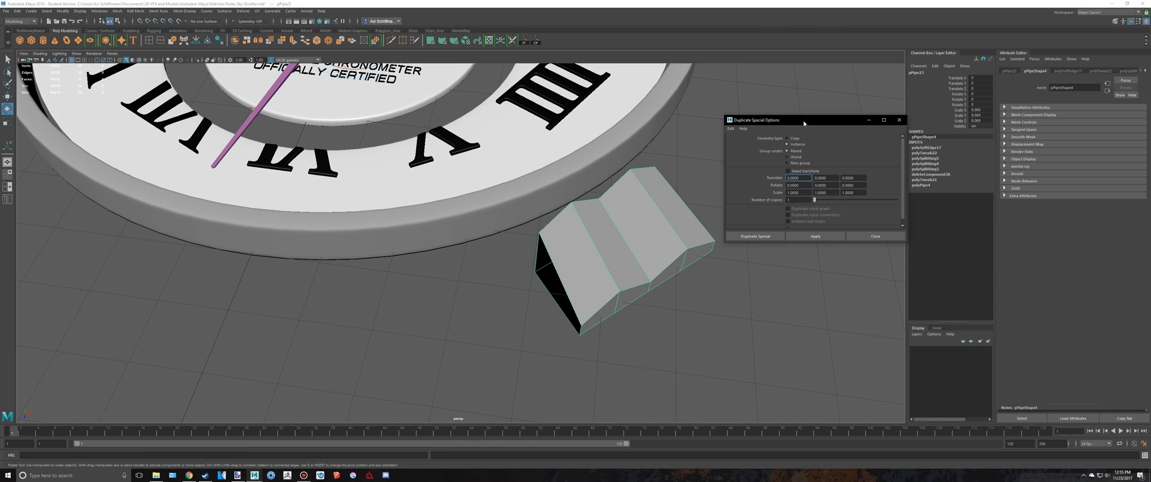
Create 19 instances of the segment around the dial, using the copied value as the Y rotation, and close the options.
middle_click_drag(564, 134, 527, 141, "alt")
scroll(525, 237, "down", 3)
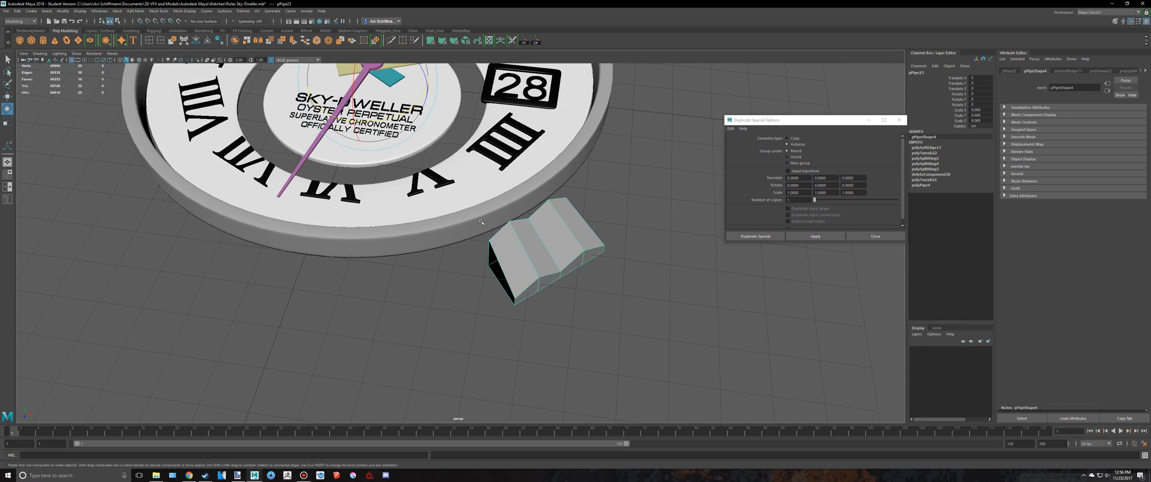
scroll(481, 221, "up", 5)
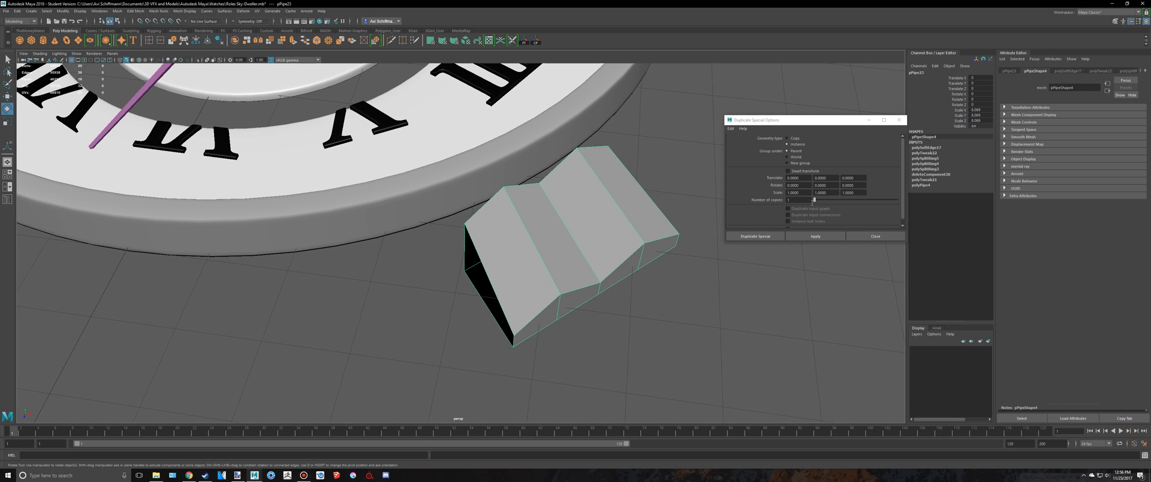
left_click_drag(815, 200, 823, 203)
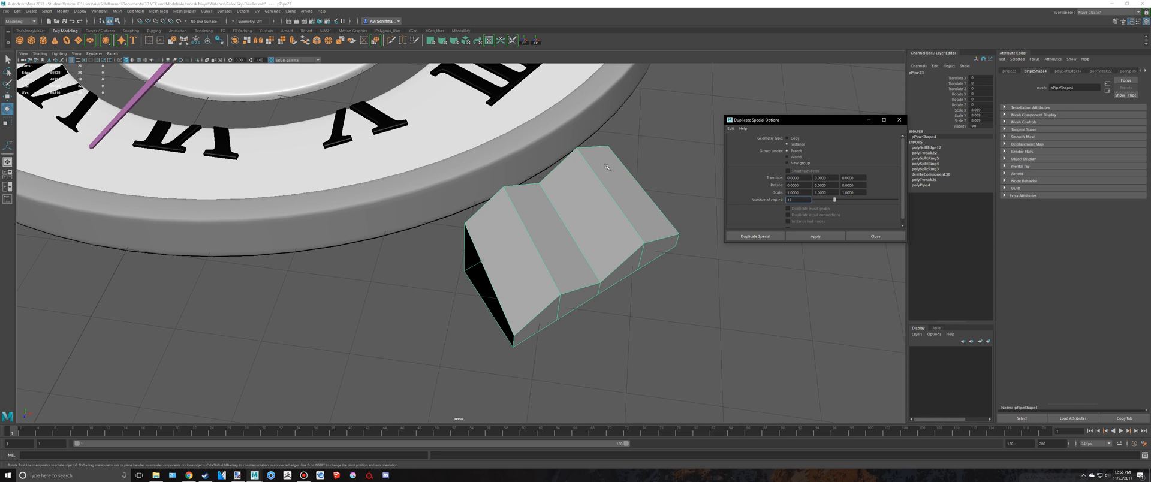
middle_click_drag(607, 168, 598, 168, "alt")
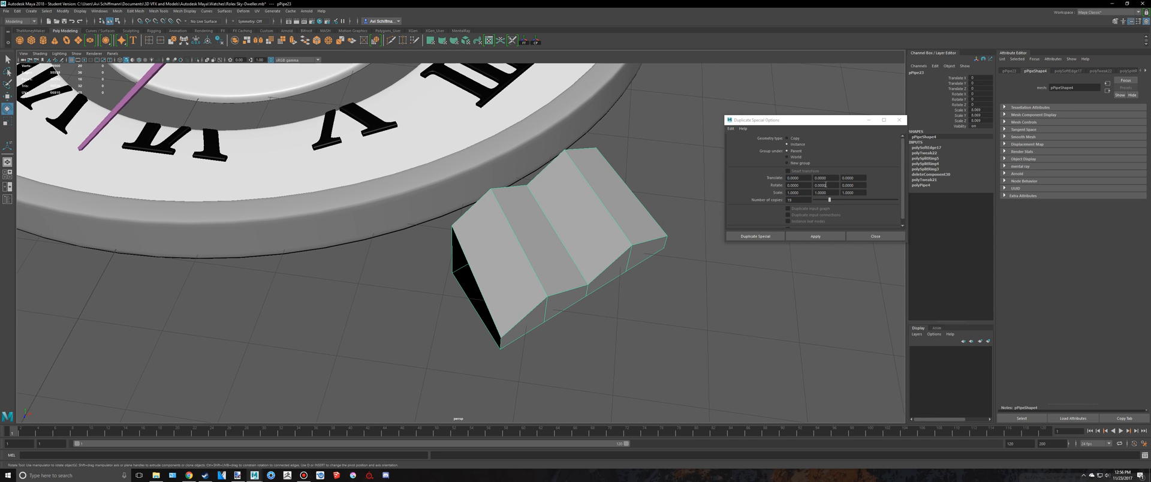
double_click(828, 185)
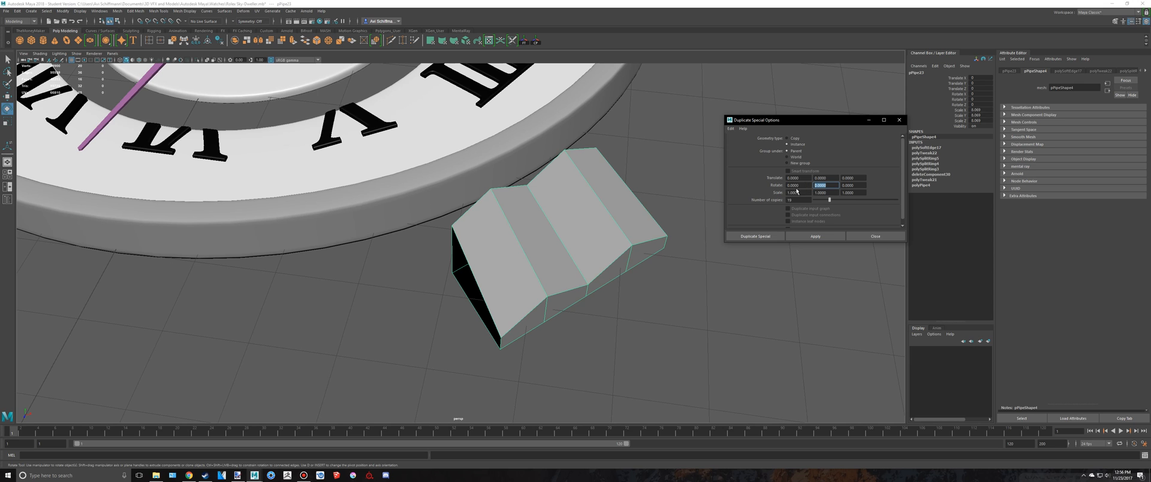
left_click_drag(807, 120, 804, 122)
left_click(814, 239)
scroll(558, 169, "down", 7)
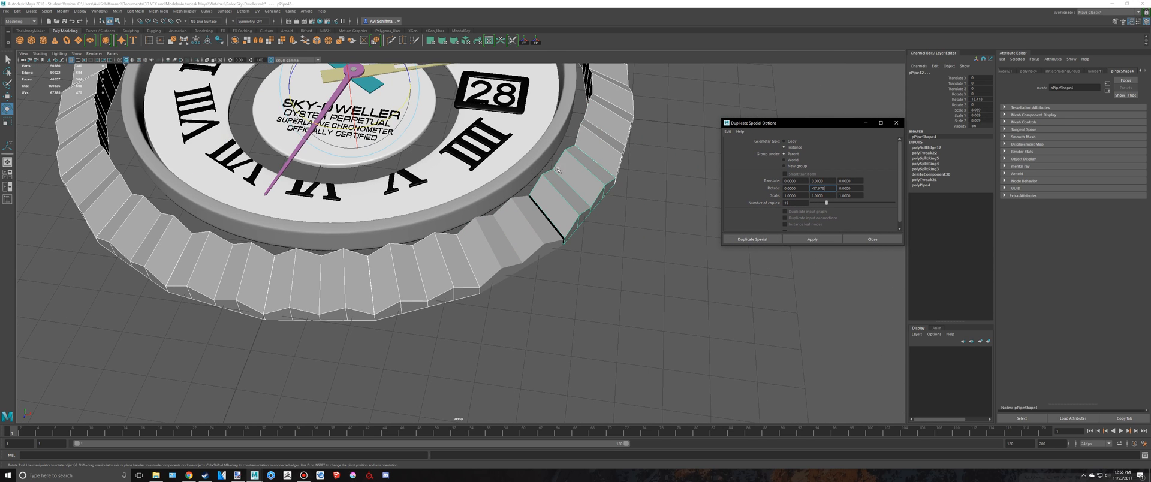
left_click_drag(605, 173, 576, 168, "alt")
middle_click_drag(577, 169, 557, 191, "alt")
scroll(557, 191, "down", 4)
left_click_drag(556, 191, 576, 200, "alt")
scroll(575, 200, "up", 4)
left_click(873, 240)
Compare the ring of ridged segments with the Rolex Sky-Dweller photo in the browser, then return to Maya.
scroll(568, 243, "down", 4)
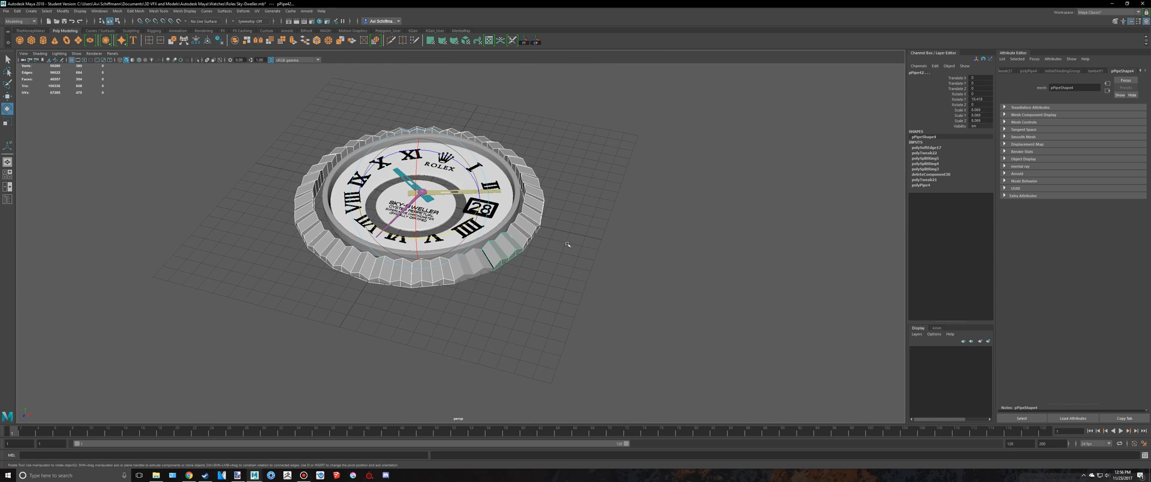
left_click_drag(567, 244, 601, 259, "alt")
left_click(602, 259)
scroll(618, 233, "down", 3)
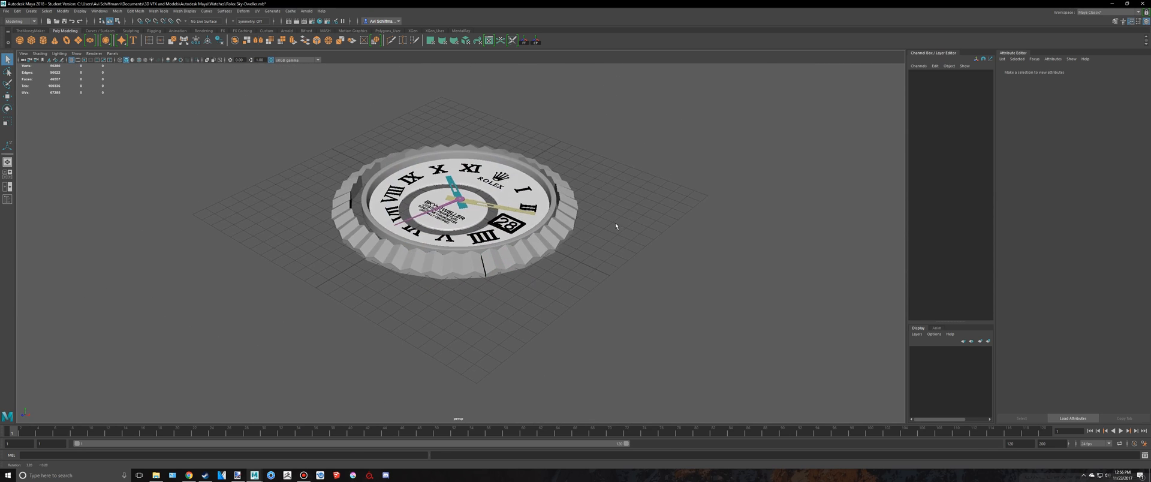
key("alt+Tab")
key("alt+Tab")
left_click(304, 476)
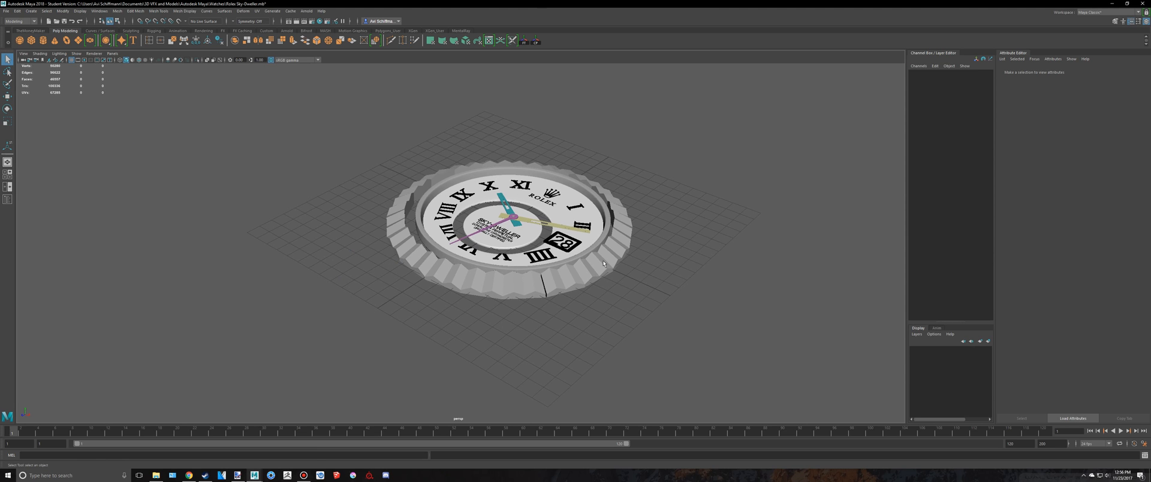
scroll(471, 362, "up", 3)
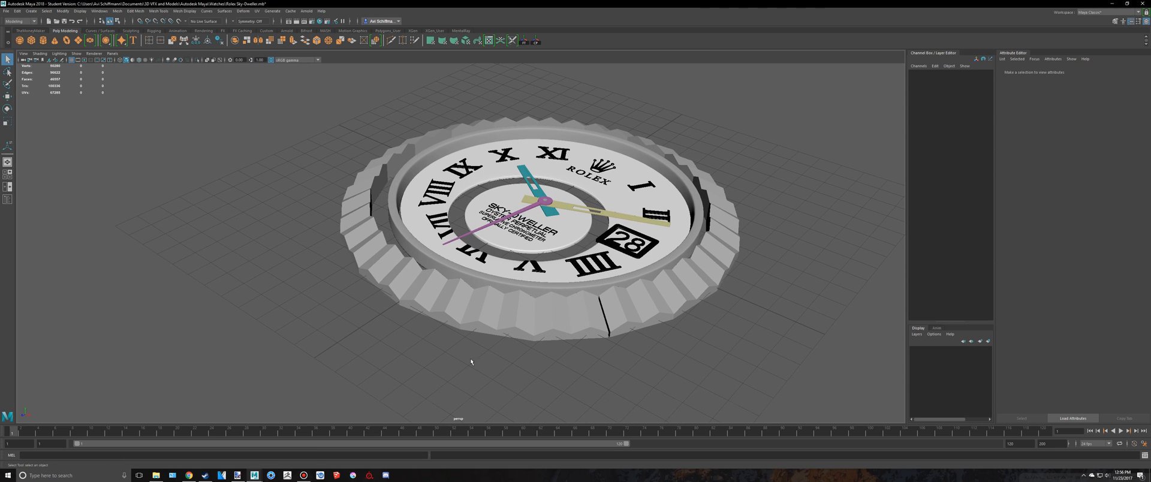
left_click(303, 476)
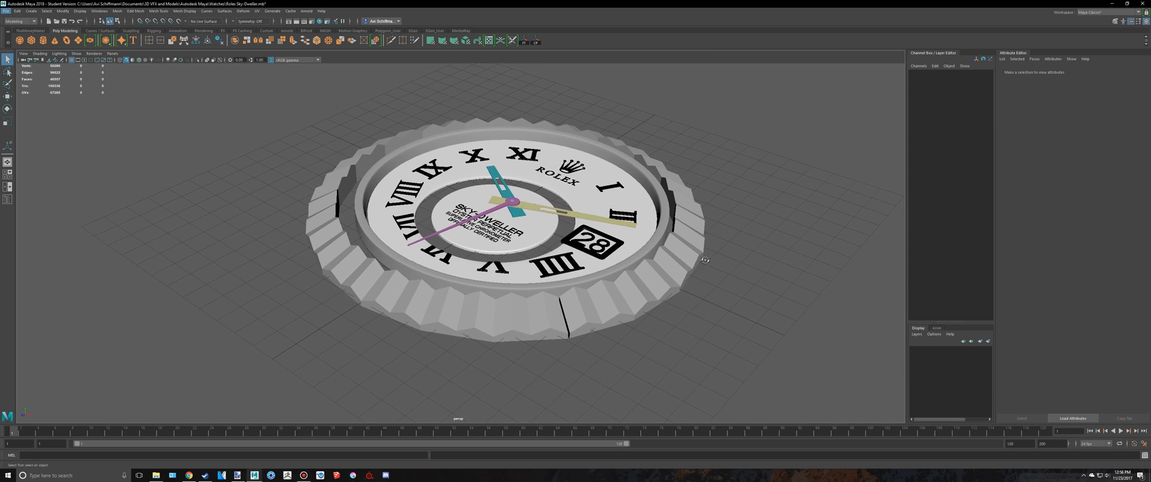
key("alt+Tab")
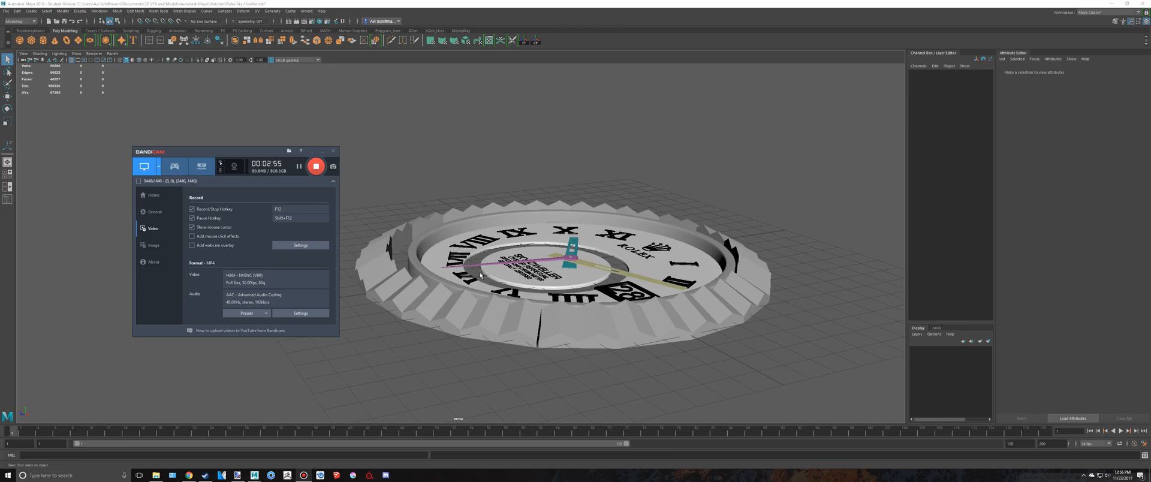
key("alt+Tab")
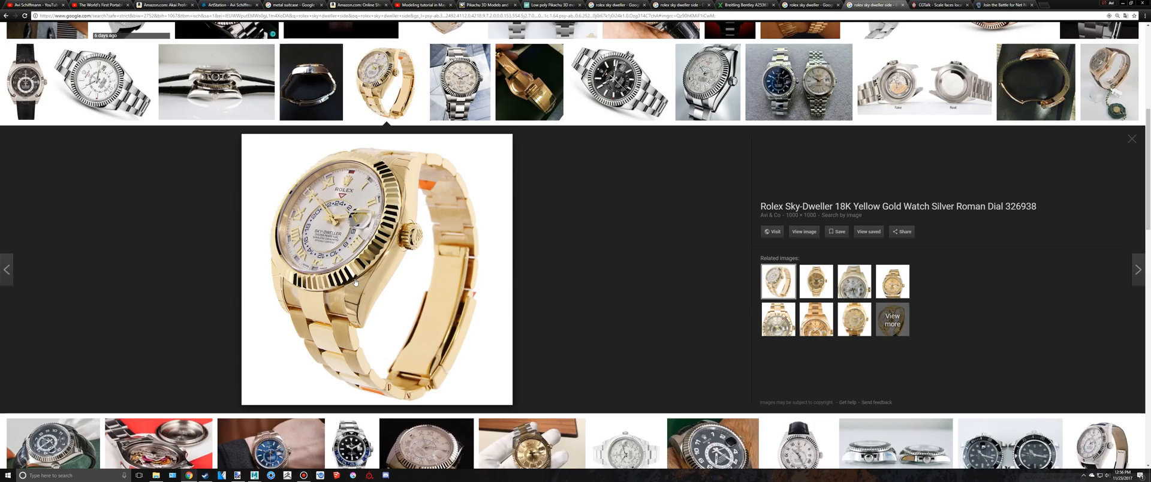
key("alt+Tab")
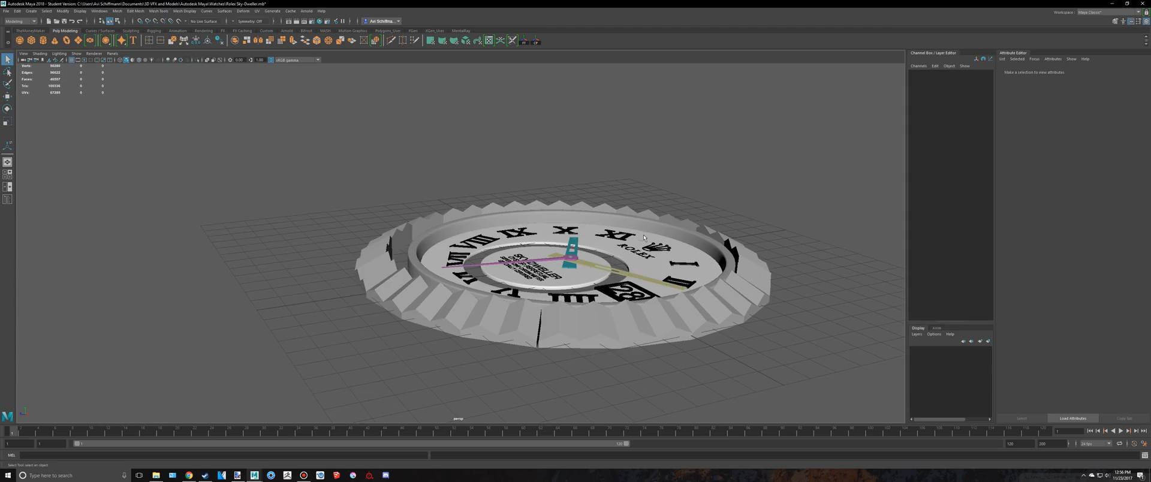
left_click_drag(644, 238, 708, 264, "alt")
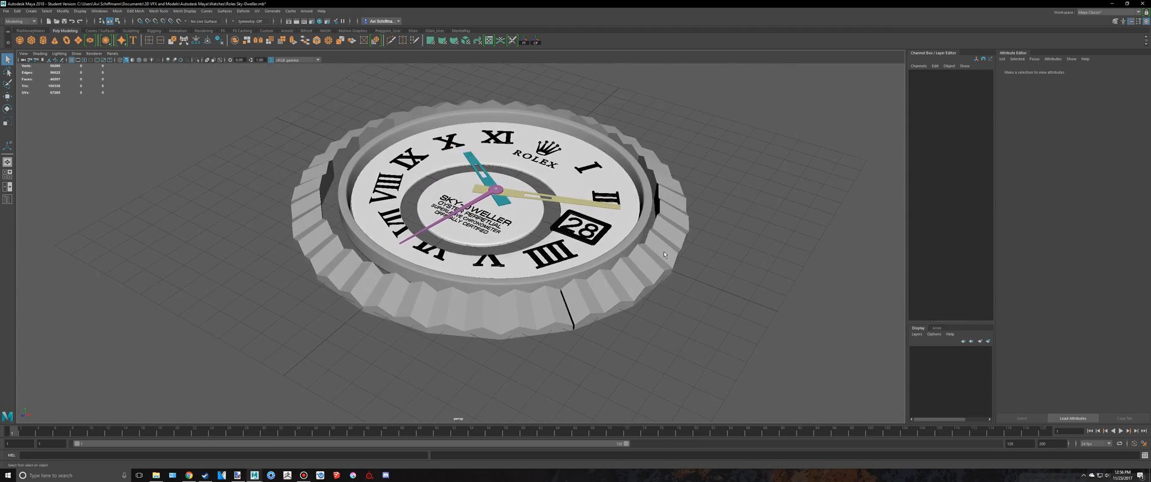
Delete the leftover nodes pPipe3 through pPipe22 from the scene in the Outliner.
right_click_drag(707, 264, 570, 293, "alt")
left_click(522, 276)
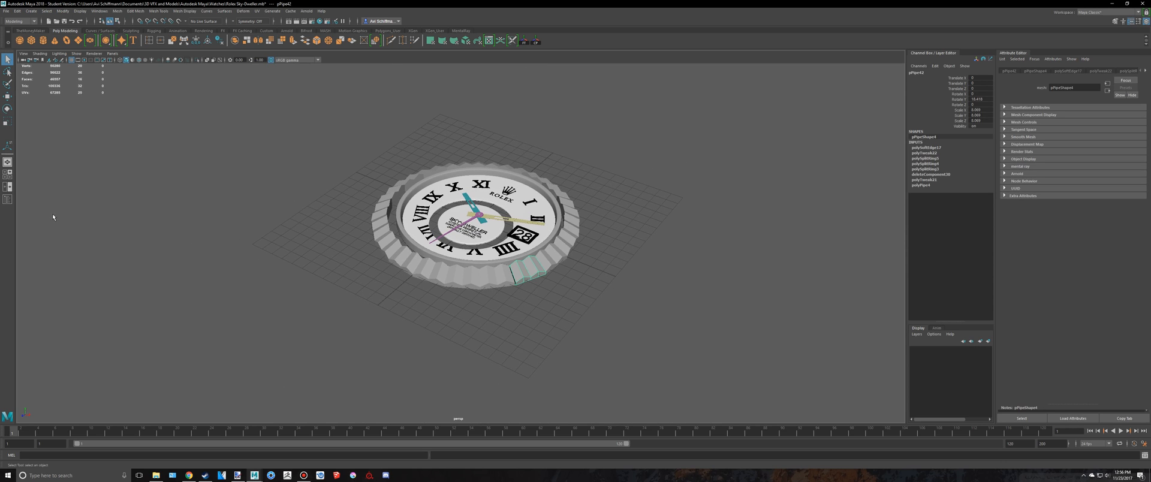
left_click(7, 200)
scroll(60, 263, "down", 10)
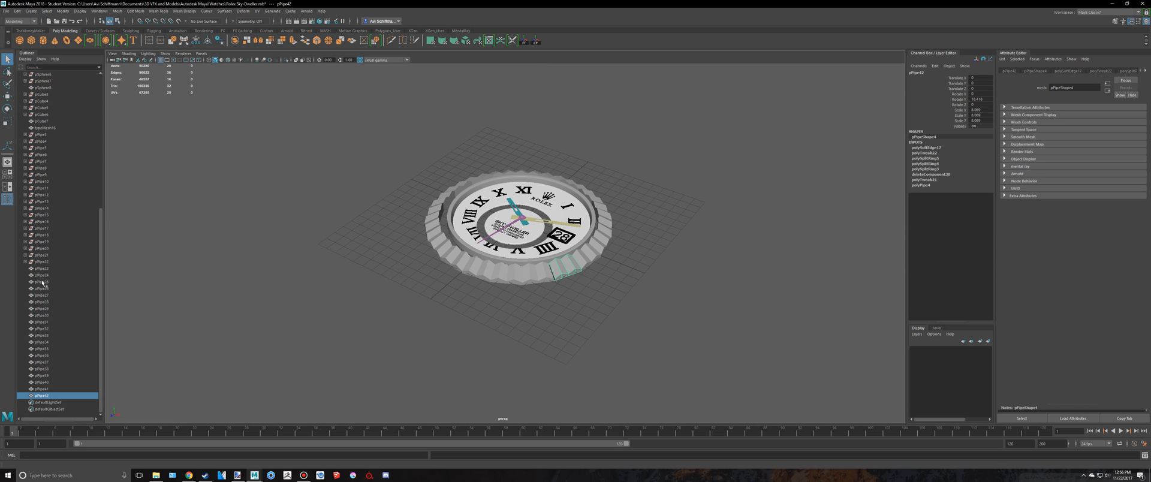
left_click(42, 261)
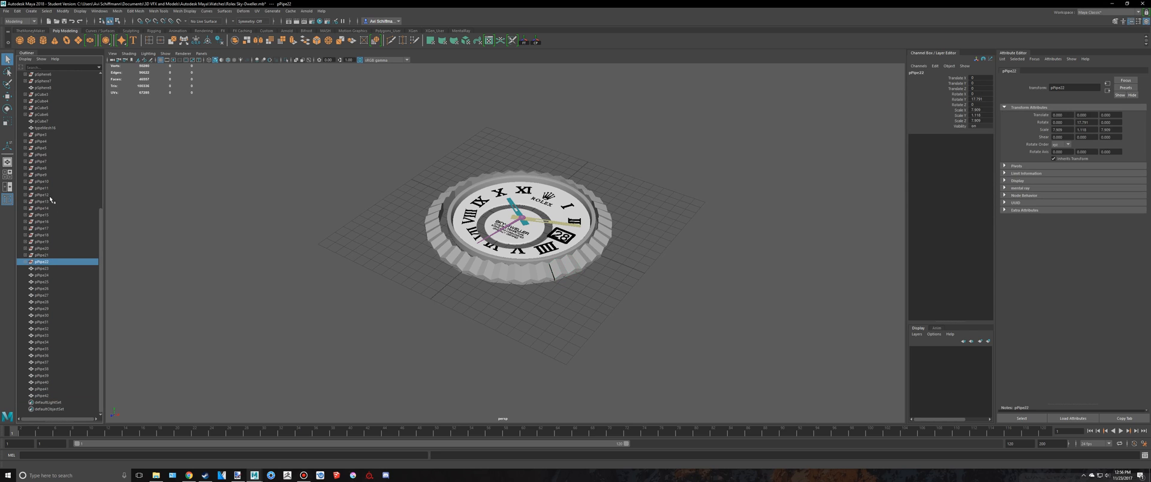
left_click(45, 136, "shift")
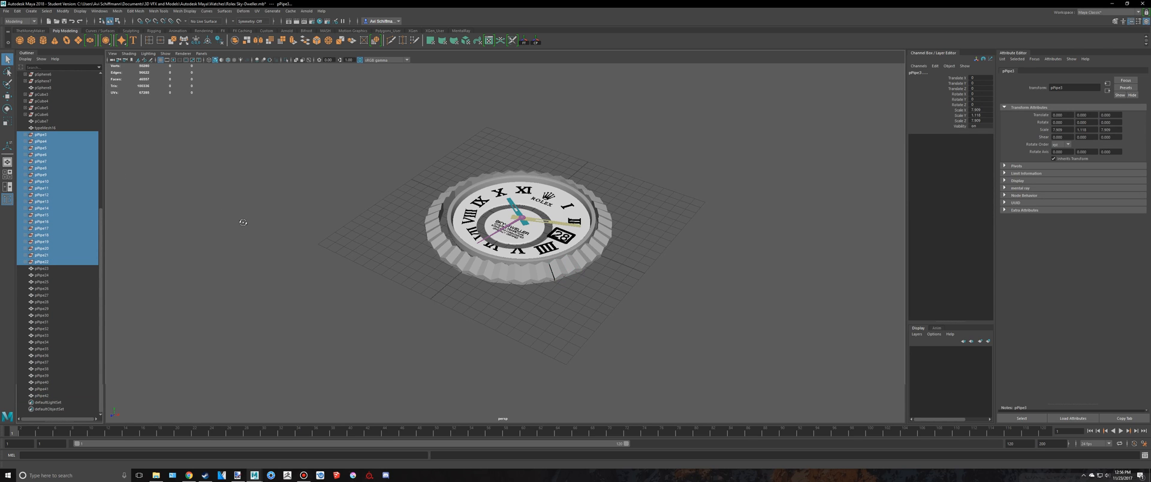
key("Delete")
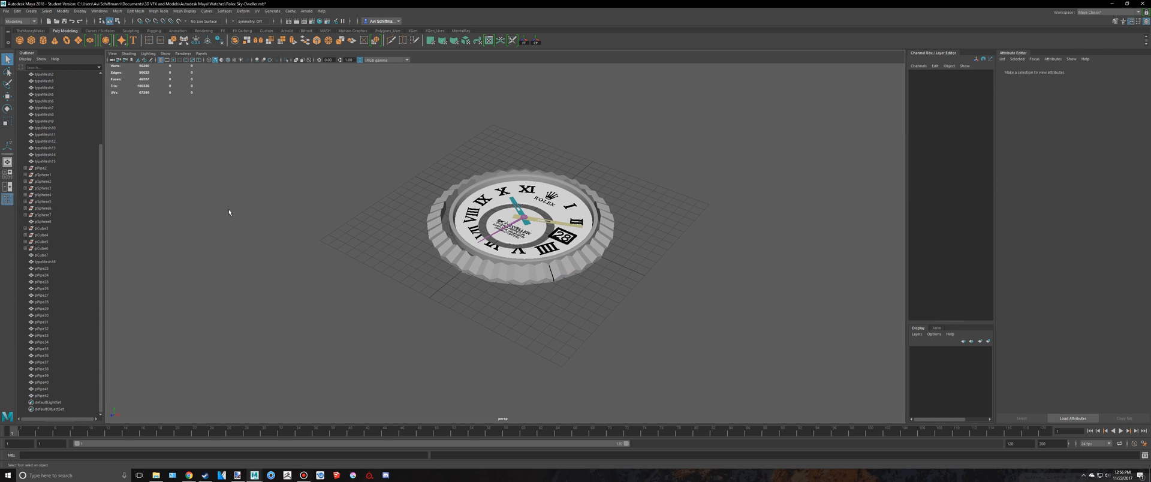
Select all bezel segments from pPipe23 to pPipe42 and combine them into one mesh.
left_click(42, 268)
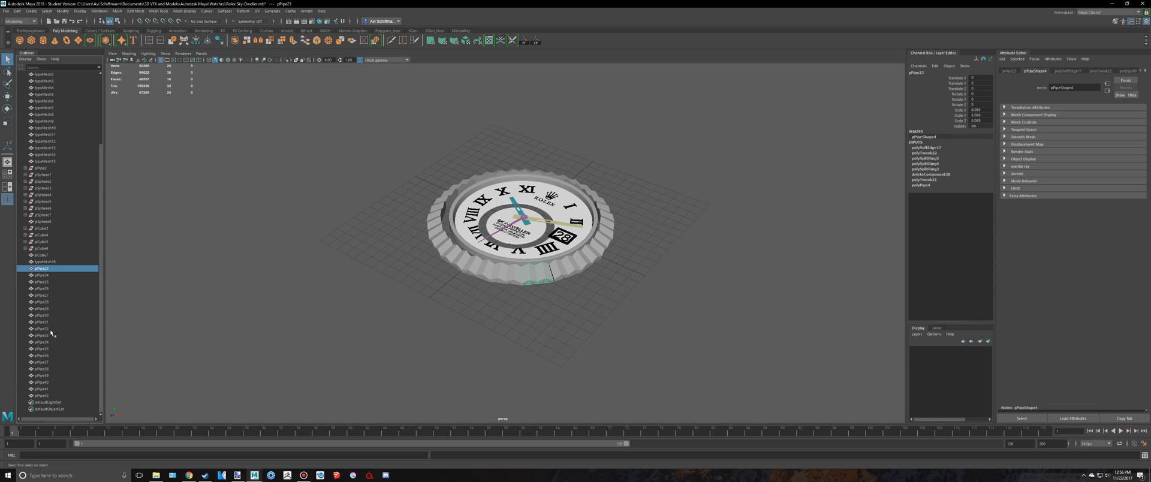
left_click(41, 396, "shift")
key("f")
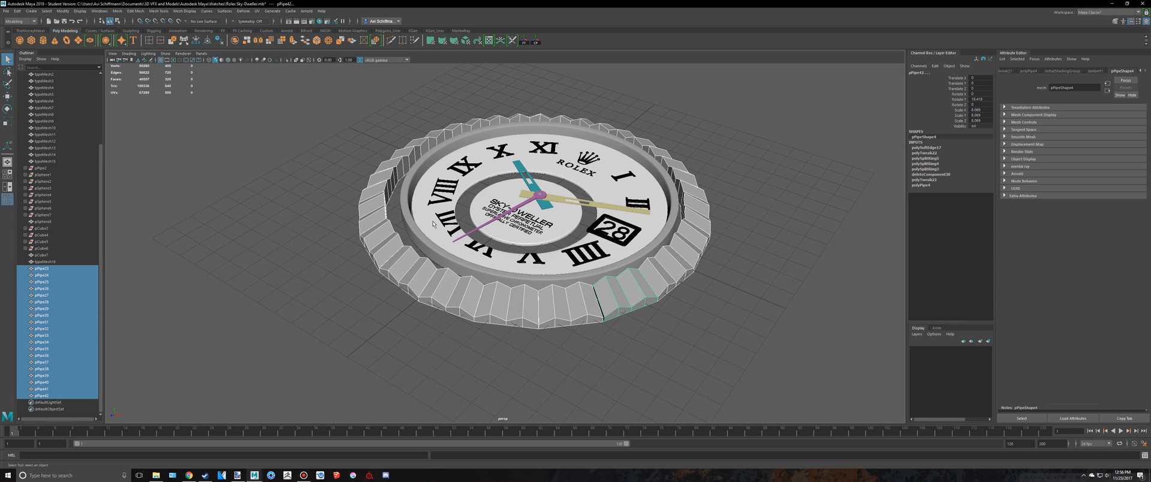
left_click(5, 202)
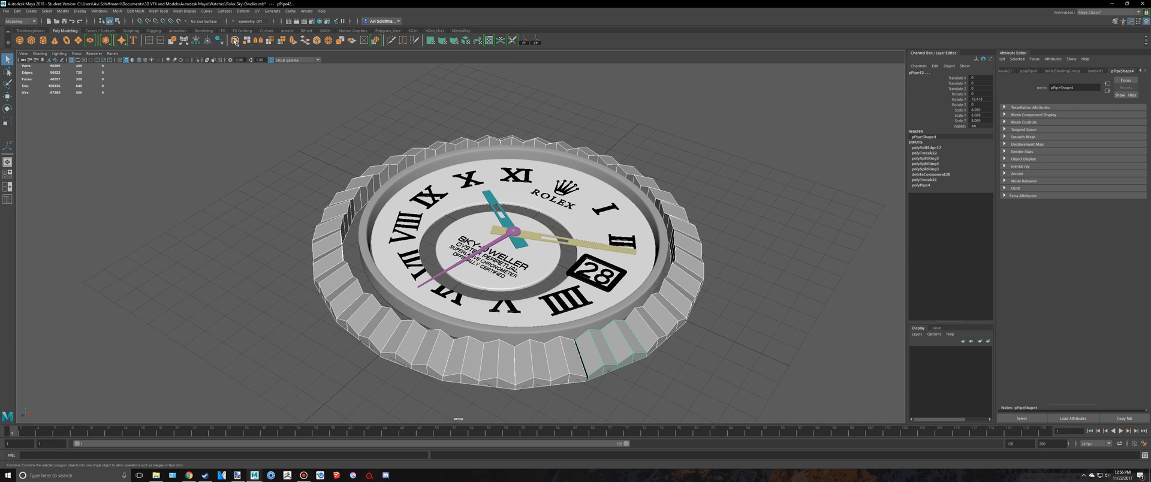
left_click(228, 42)
left_click(117, 11)
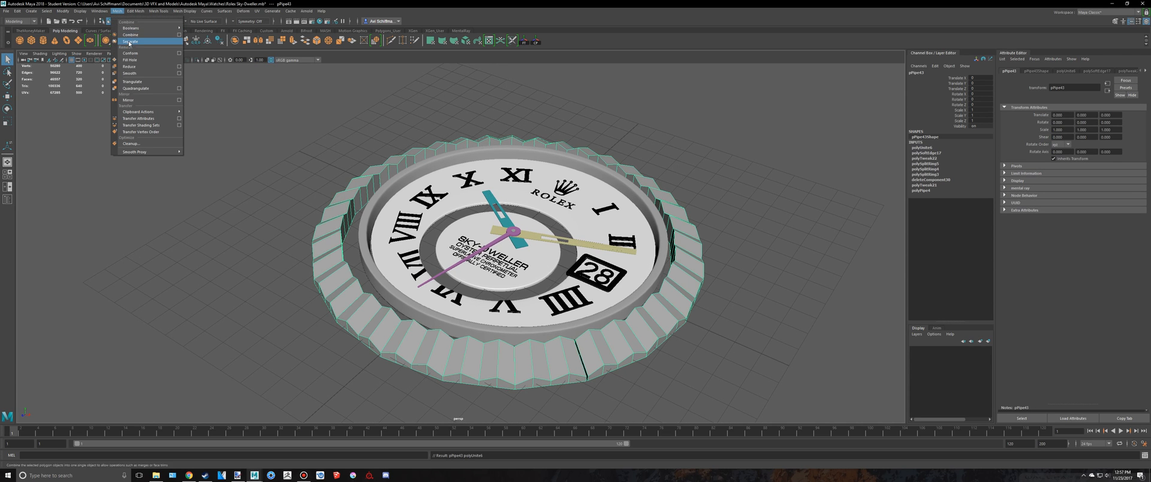
Select all vertices of the combined bezel ring and merge them with a distance threshold of 0.01.
middle_click_drag(674, 278, 628, 249, "alt")
key("F12")
left_click_drag(627, 248, 632, 223, "alt")
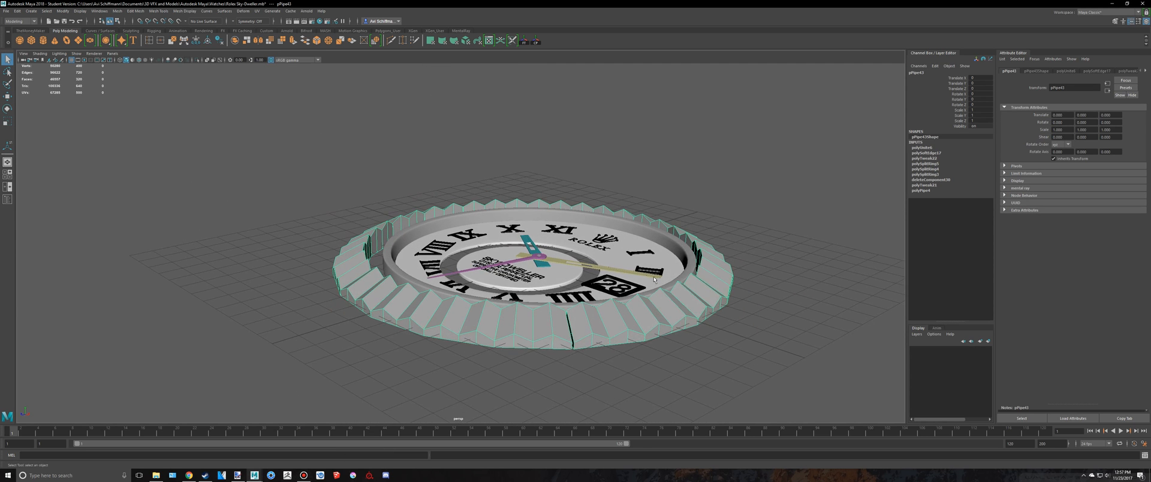
right_click_drag(636, 240, 697, 287, "alt")
middle_click_drag(697, 288, 651, 244, "alt")
right_click_drag(559, 305, 527, 284)
scroll(600, 317, "down", 6)
left_click_drag(724, 352, 205, 106)
scroll(265, 112, "up", 5)
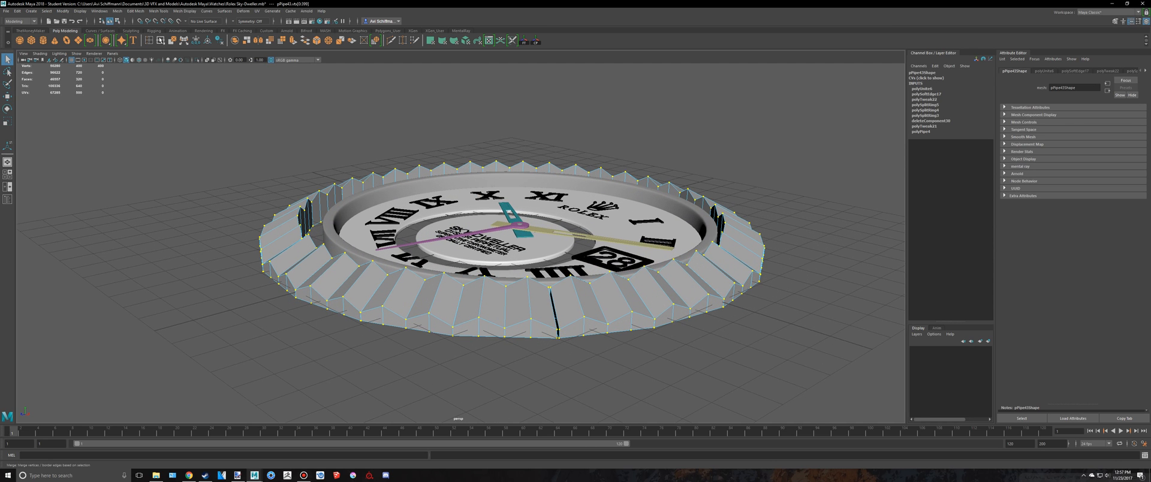
left_click(160, 38)
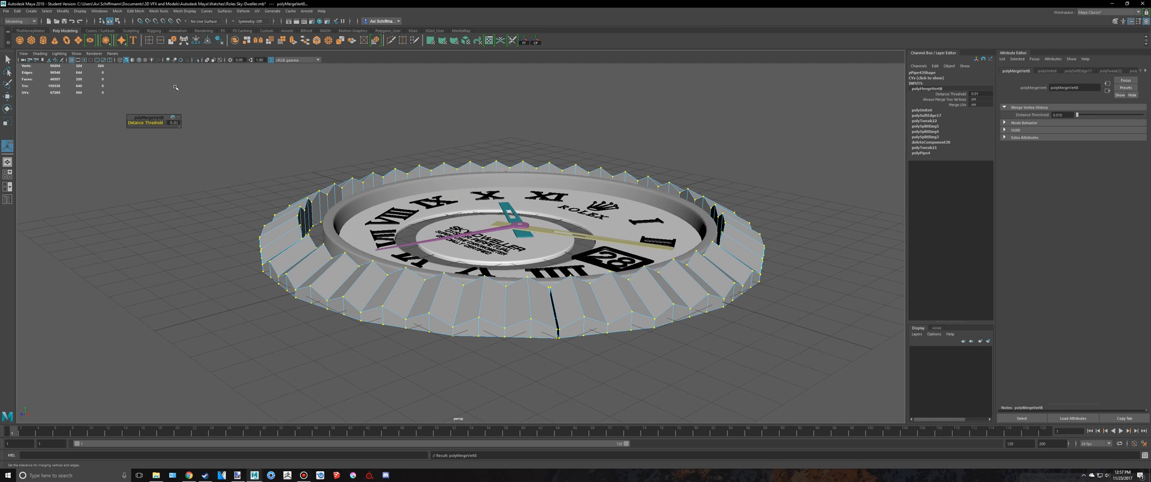
Undo the vertex merge and redo it to compare the ring before and after.
key("ctrl+z")
key("ctrl+z")
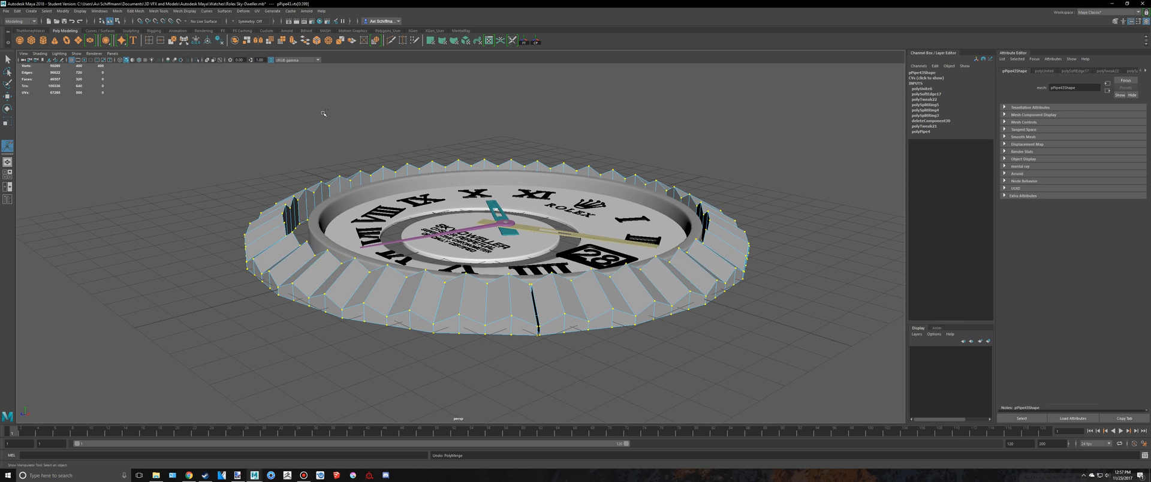
key("ctrl+y")
key("ctrl+y")
scroll(355, 141, "up", 5)
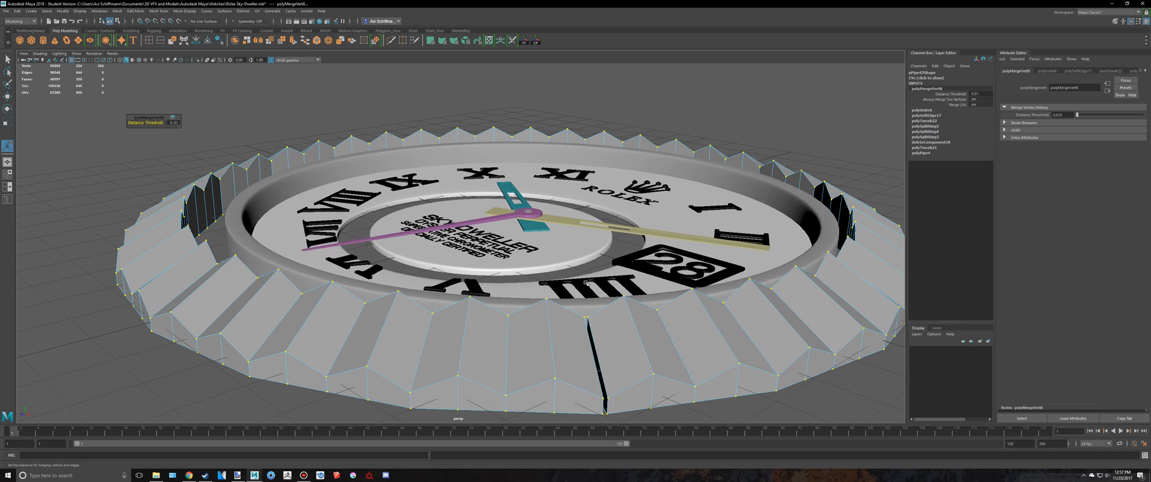
Merge the remaining separate vertices along the open seam between two ridges of the bezel ring.
middle_click_drag(414, 252, 366, 150, "alt")
scroll(366, 149, "up", 4)
left_click(559, 271)
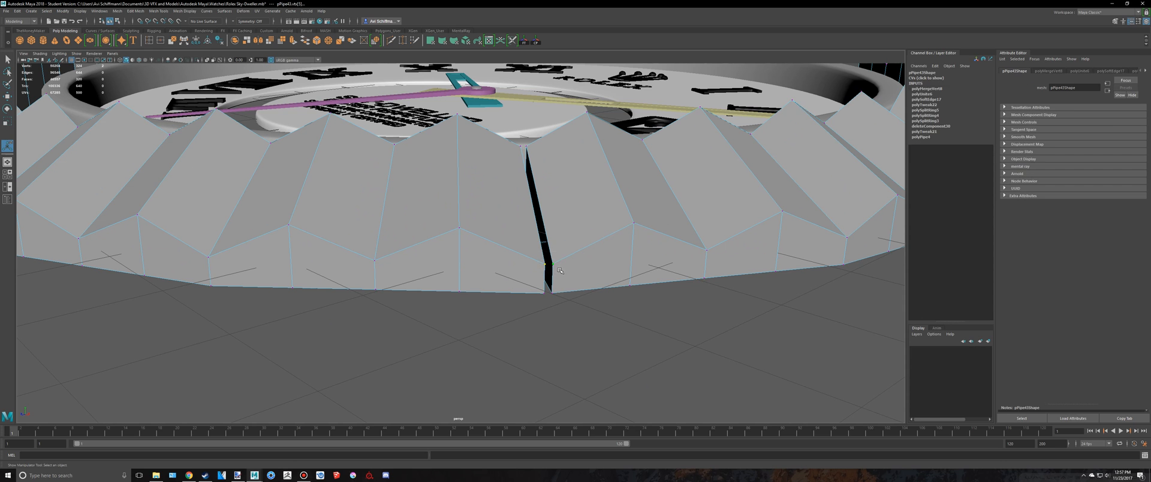
key("g")
left_click_drag(571, 317, 527, 283)
key("g")
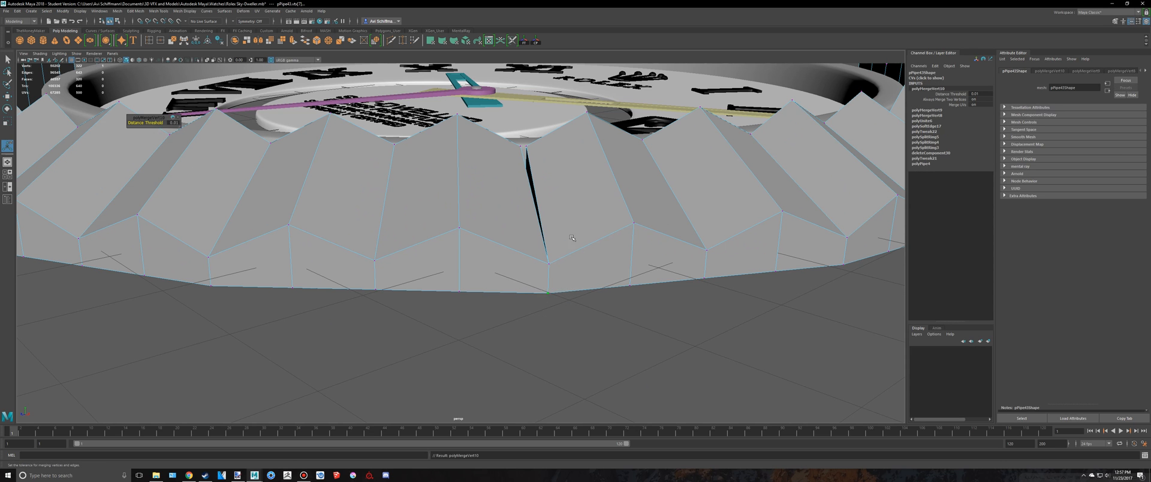
left_click_drag(592, 208, 345, 220, "alt")
key("g")
key("g")
scroll(351, 218, "down", 4)
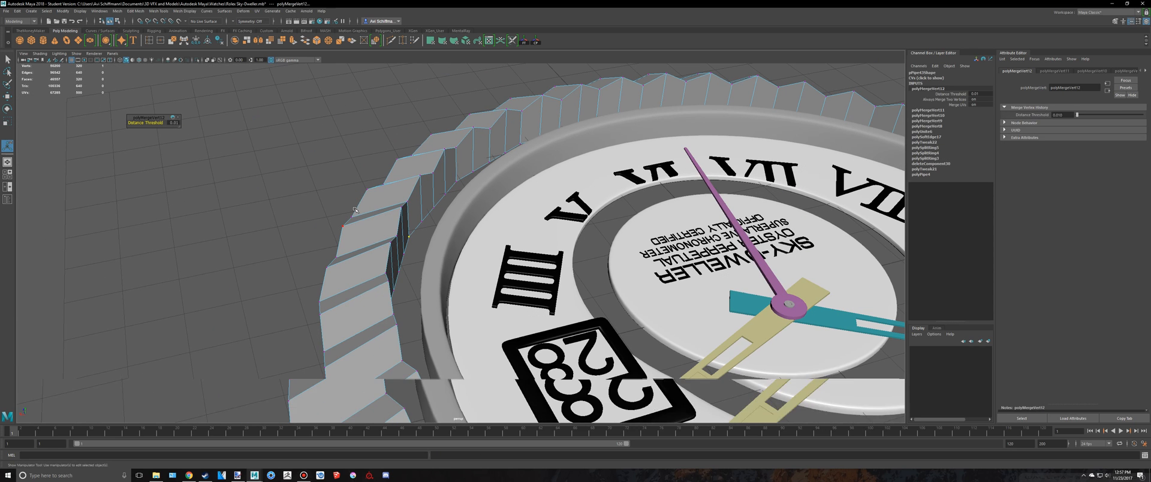
Return to object mode, select the bezel ring and frame it in the top view over the reference photo.
right_click_drag(376, 211, 406, 198)
left_click(275, 164)
scroll(305, 185, "down", 8)
left_click_drag(306, 185, 315, 227, "alt")
left_click(566, 235)
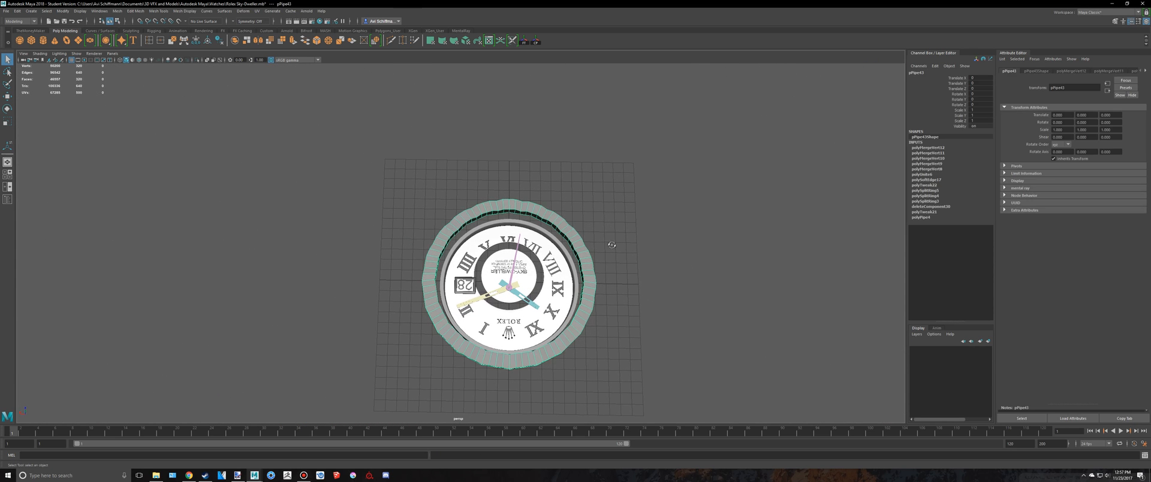
left_click_drag(611, 244, 372, 239, "alt")
key("space")
key("space")
scroll(387, 150, "down", 2)
key("f")
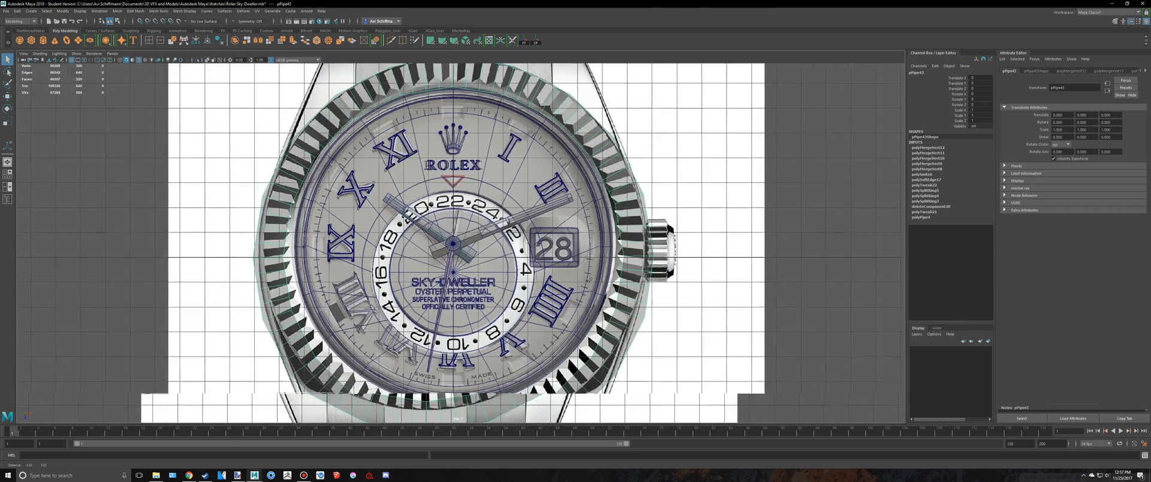
Scale the bezel ring uniformly to about 0.96 and move it along Z to match the bezel in the reference photo.
key("w")
left_click_drag(471, 324, 472, 316)
key("r")
key("3")
left_click_drag(471, 256, 470, 259)
scroll(474, 255, "up", 1)
key("1")
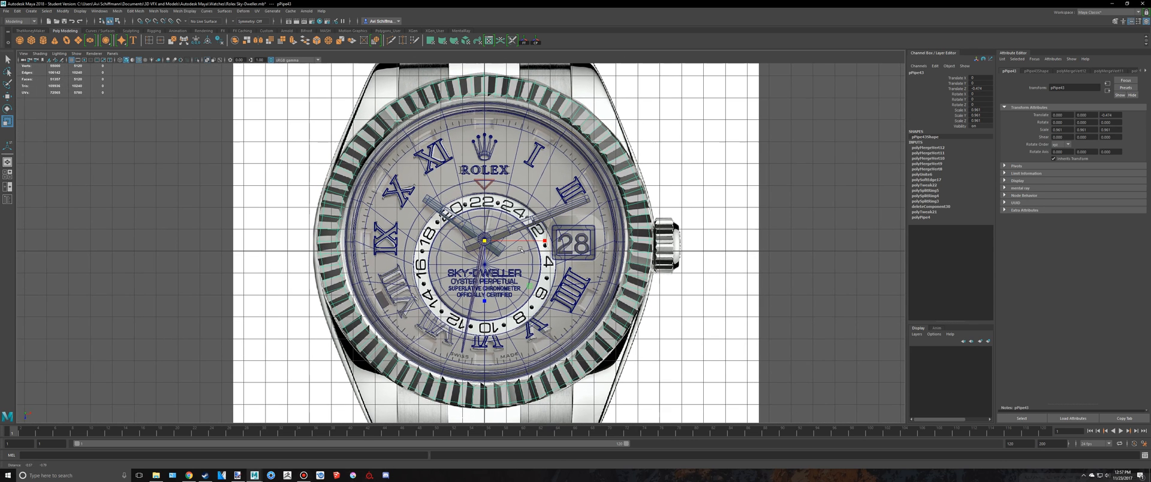
middle_click_drag(468, 328, 481, 311, "alt")
key("w")
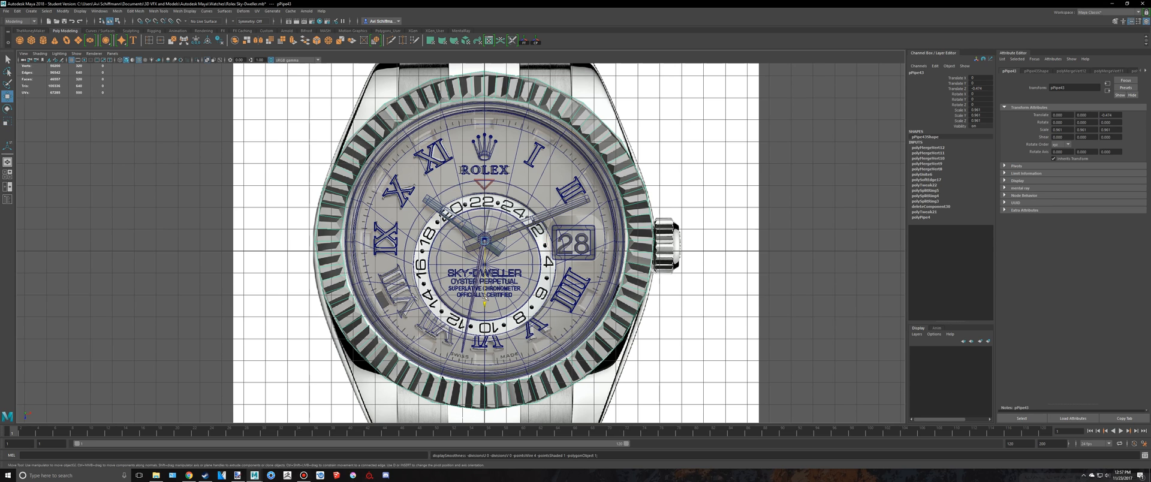
Inspect the resized bezel ring around the dial in the perspective view.
key("space")
key("space")
scroll(607, 205, "down", 4)
left_click_drag(608, 206, 606, 183, "alt")
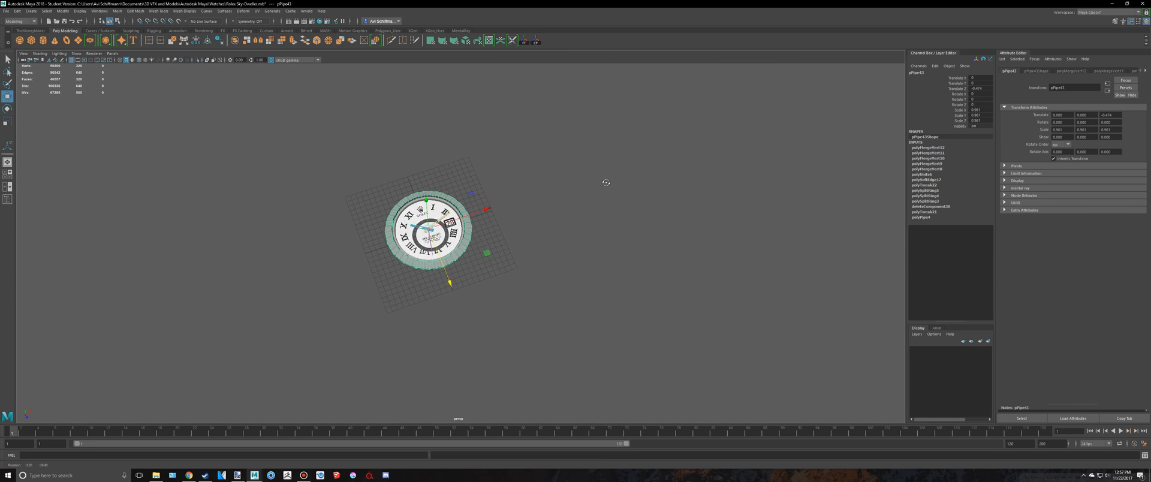
left_click(503, 195)
scroll(473, 166, "up", 10)
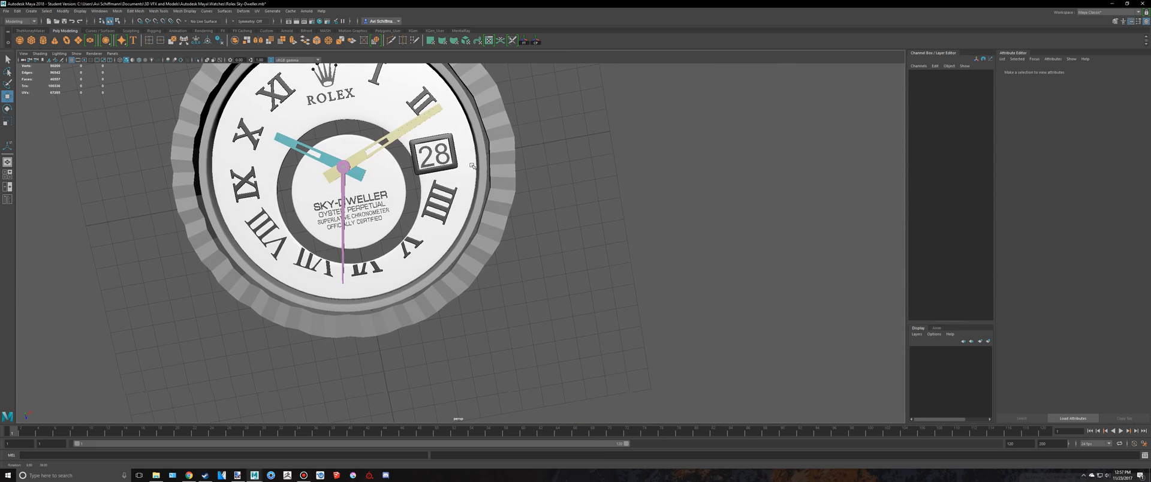
left_click_drag(472, 166, 563, 217, "alt")
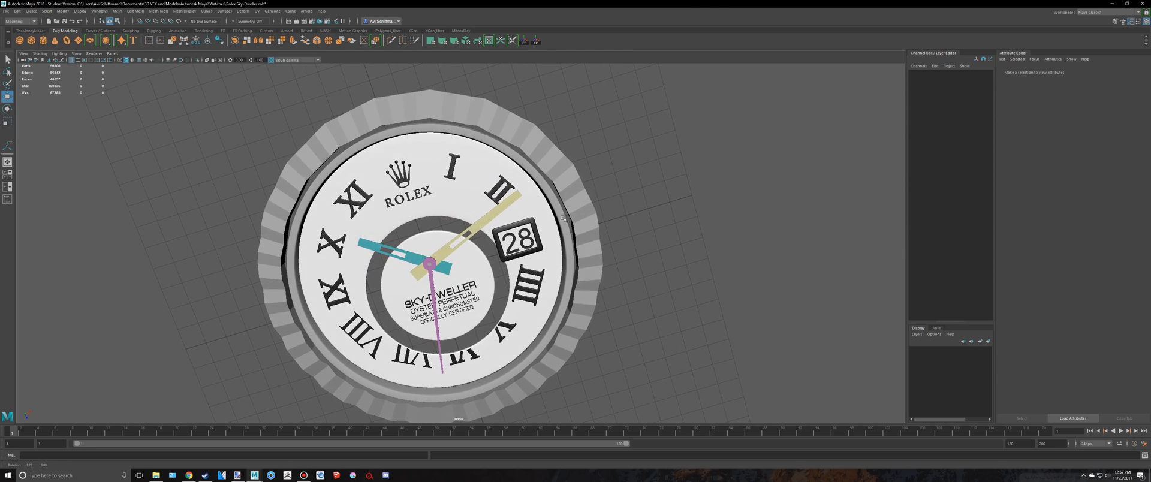
Reselect the bezel ring over the reference photo and scale it down uniformly to about 0.94.
key("space")
key("space")
left_click(565, 118)
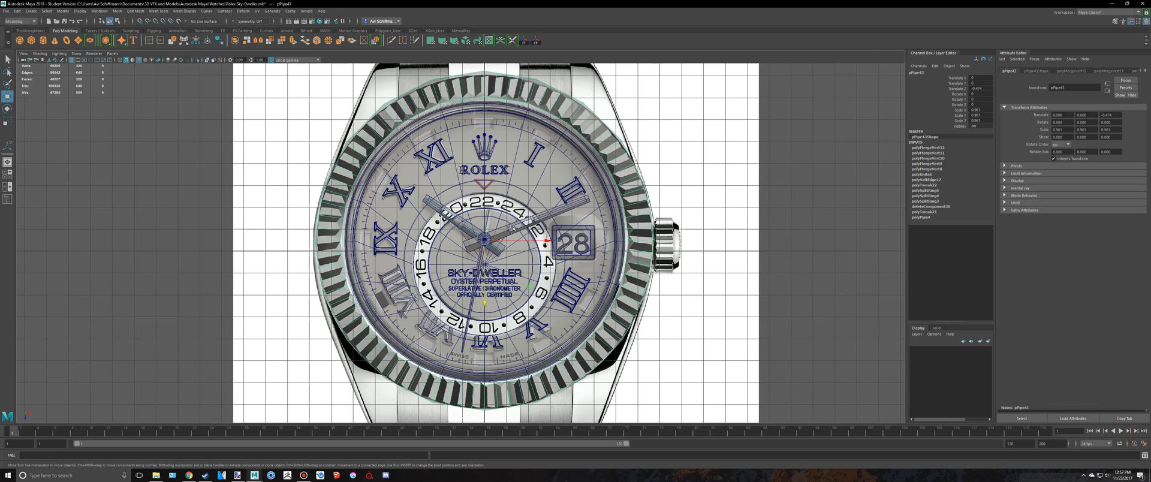
key("r")
key("w")
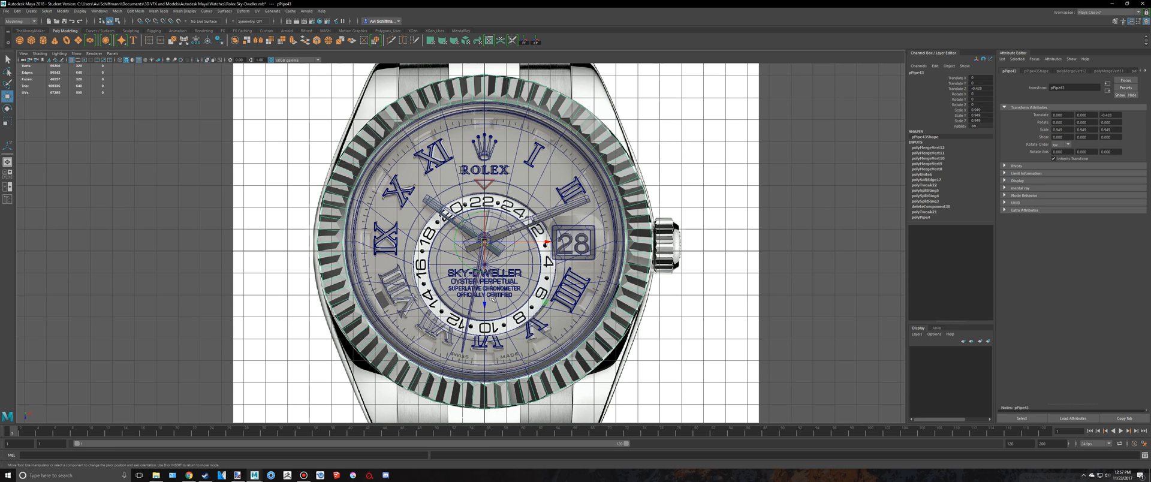
Adjust the bezel ring's pivot and move the ring along Z to about -0.014 to center it on the watch hands.
scroll(495, 287, "up", 3)
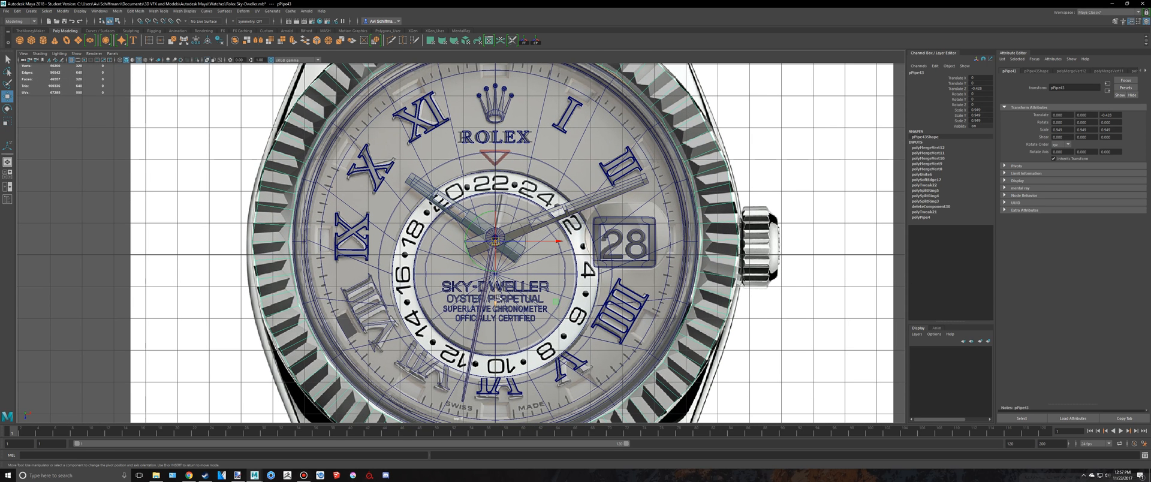
left_click_drag(496, 299, 496, 262)
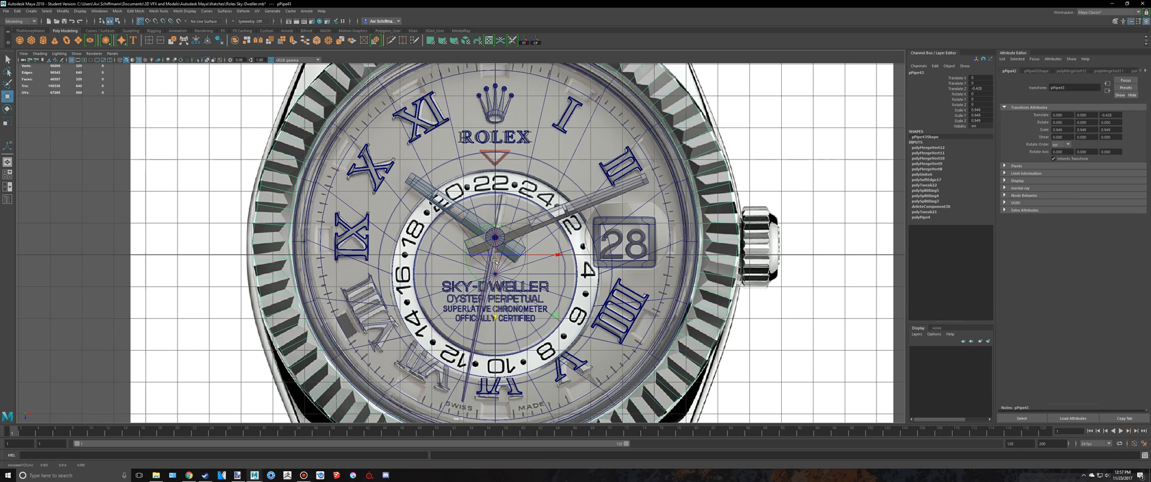
key("ctrl+z")
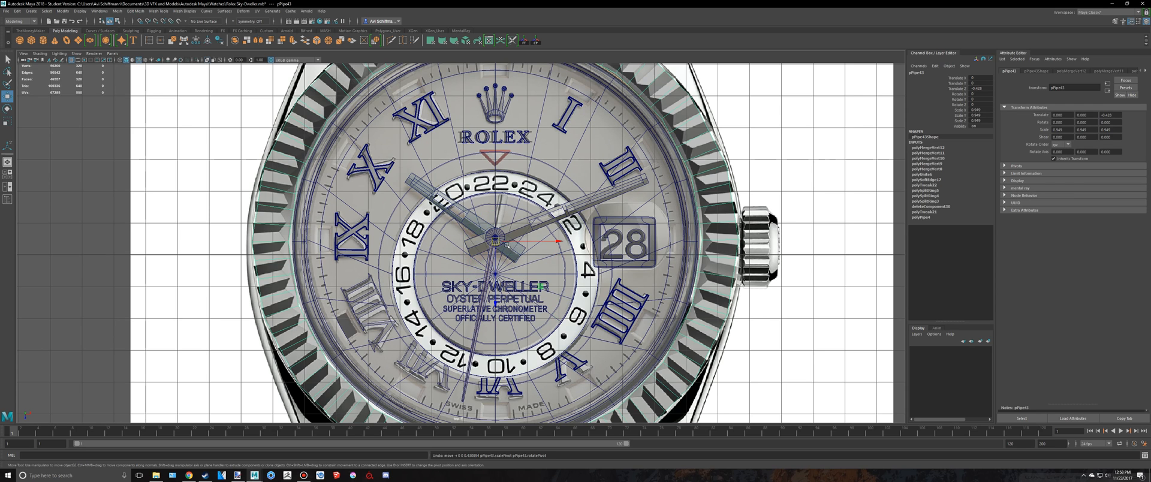
key("d")
key("d")
left_click_drag(496, 247, 496, 255)
scroll(497, 251, "down", 3)
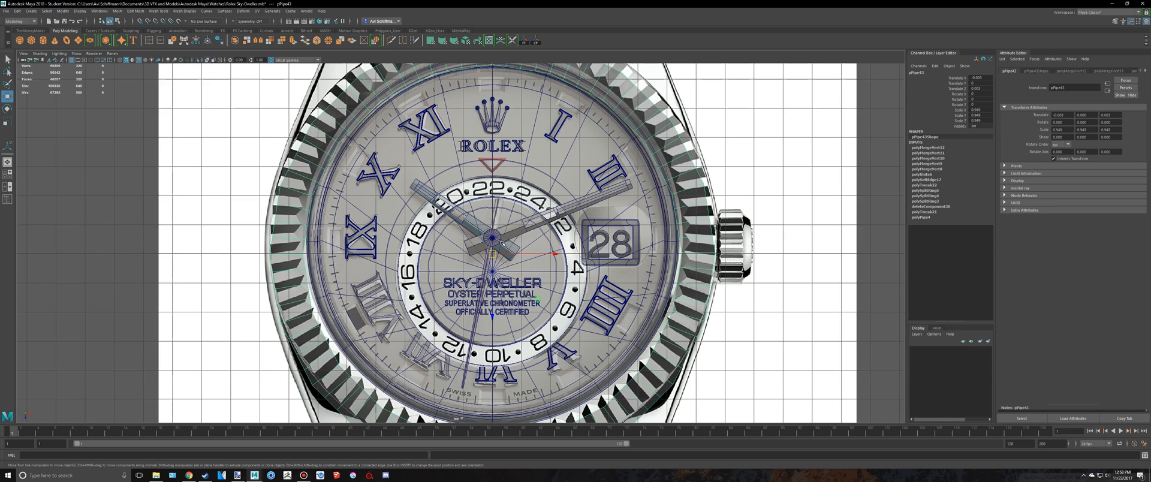
left_click_drag(491, 314, 491, 300)
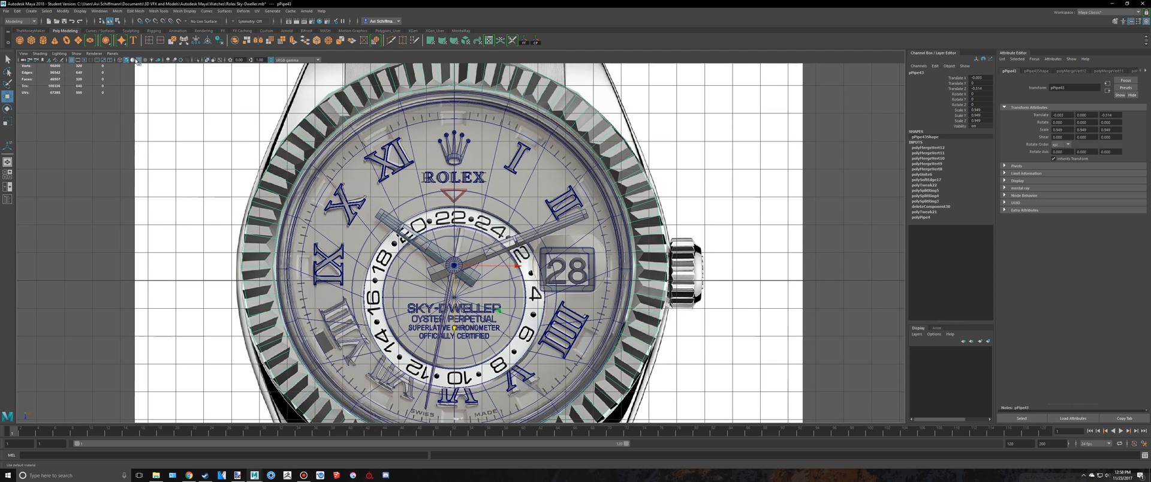
Select the reference image plane in the top view and hide it.
left_click(139, 60)
left_click(139, 60)
left_click(696, 198)
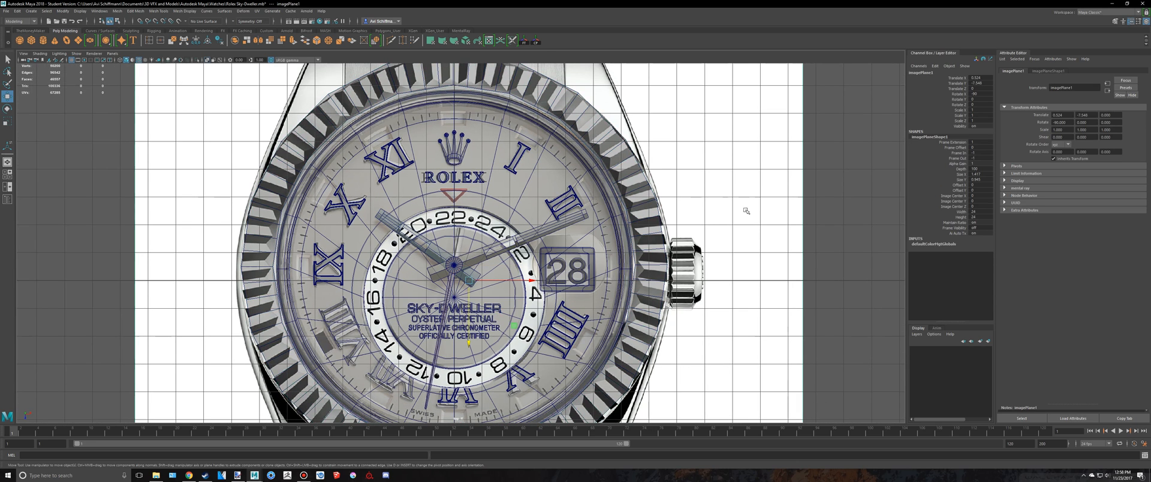
scroll(660, 207, "down", 2)
key("ctrl+h")
scroll(621, 214, "up", 2)
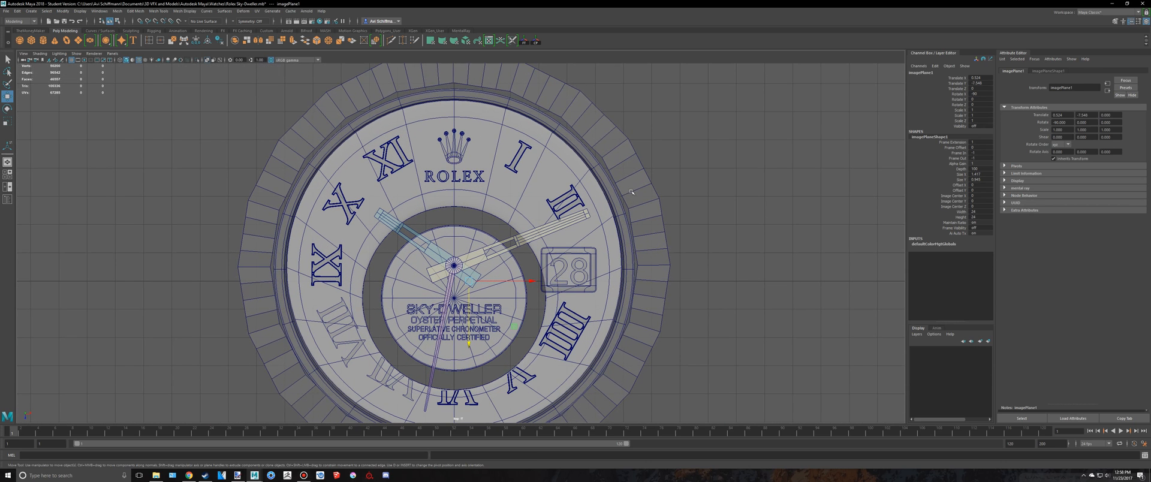
Scale the bezel ring down to about 0.92 with smooth preview on and shift it along Z to center it around the dial.
left_click(637, 217)
key("r")
left_click_drag(453, 266, 452, 266)
key("3")
middle_click_drag(463, 272, 521, 199, "alt")
key("w")
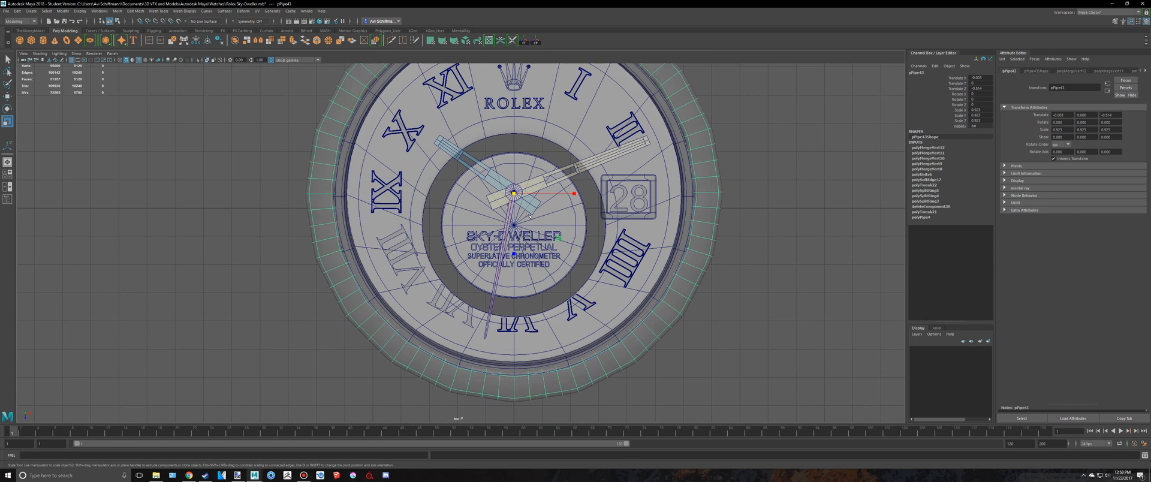
left_click_drag(513, 253, 514, 256)
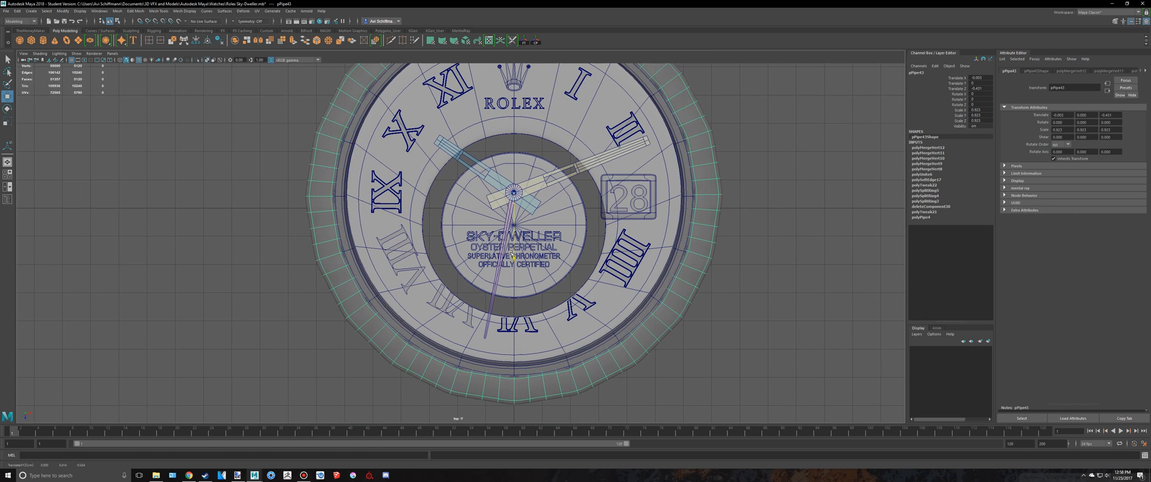
middle_click_drag(544, 227, 533, 272, "alt")
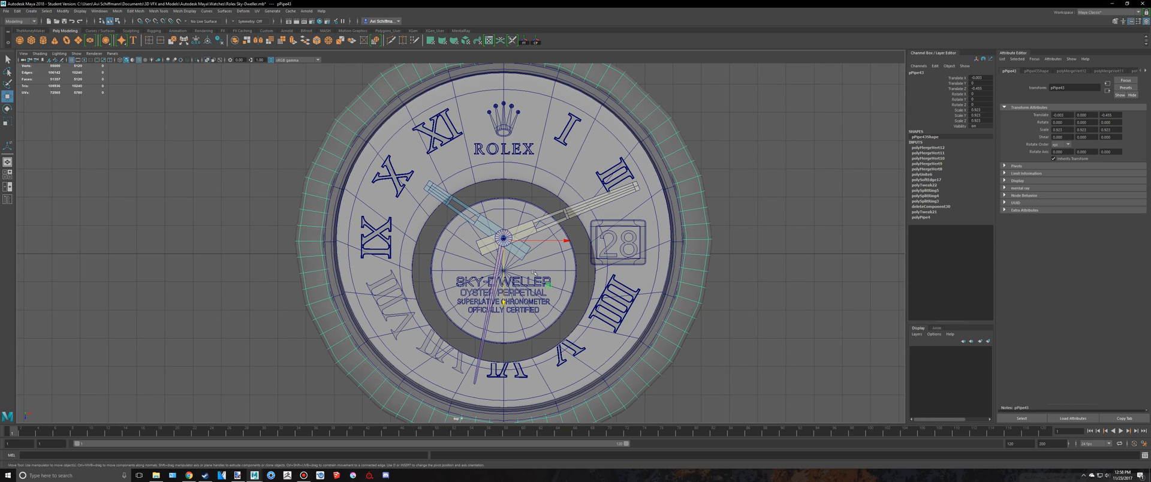
left_click_drag(503, 302, 504, 302)
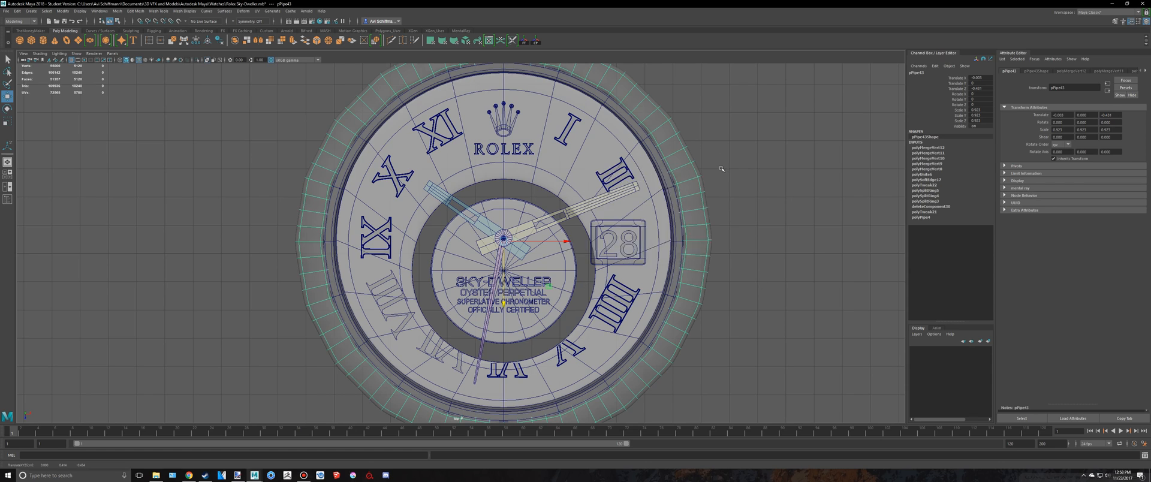
Turn off the bezel ring's smooth preview in the perspective view and deselect it.
key("space")
key("space")
scroll(675, 204, "down", 4)
key("1")
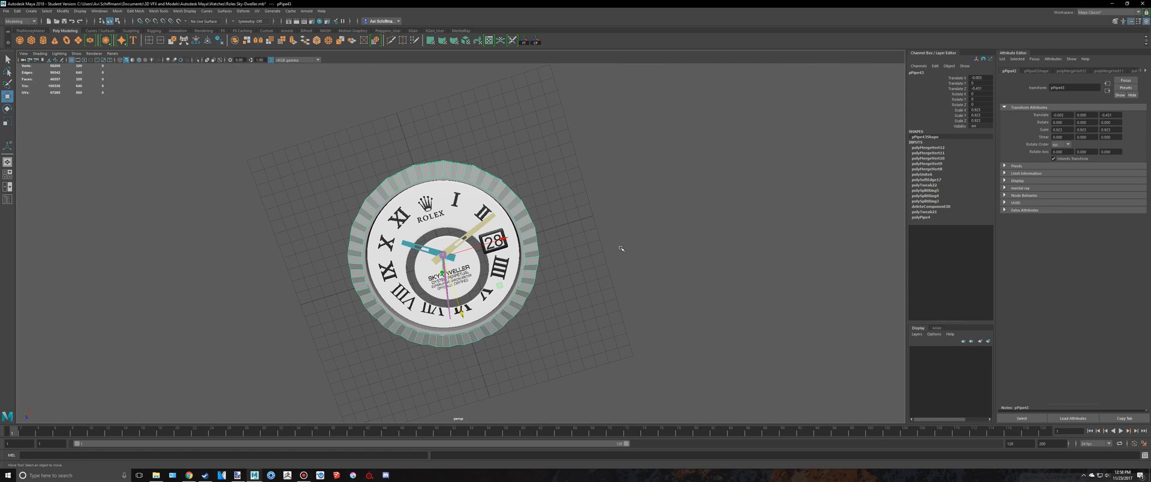
left_click(622, 250)
left_click_drag(622, 249, 602, 207, "alt")
Select the hidden imagePlane1 and make it visible again, check it in the orthographic views and return to the perspective view.
scroll(628, 215, "up", 3)
left_click(7, 199)
scroll(58, 139, "up", 5)
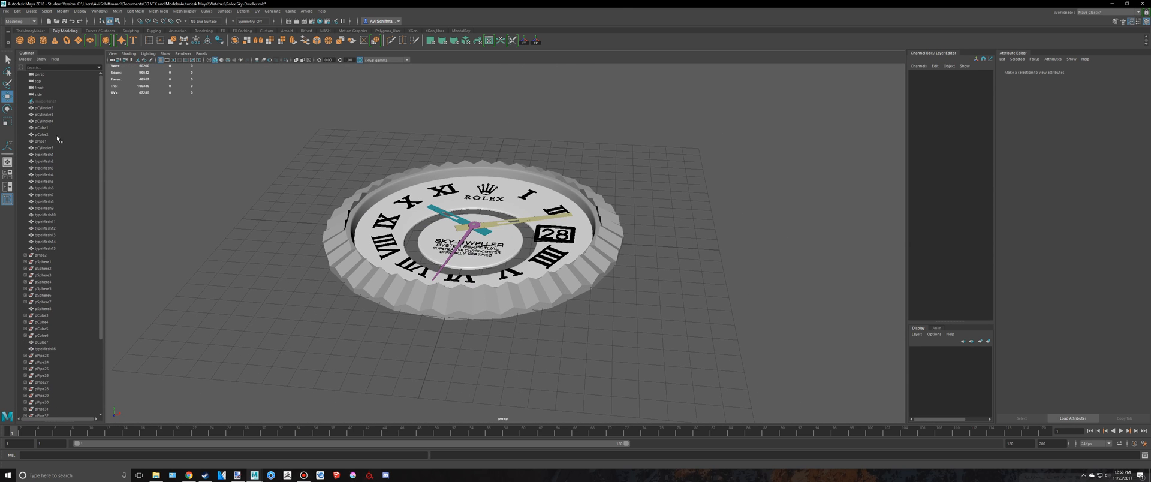
left_click(43, 101)
key("h")
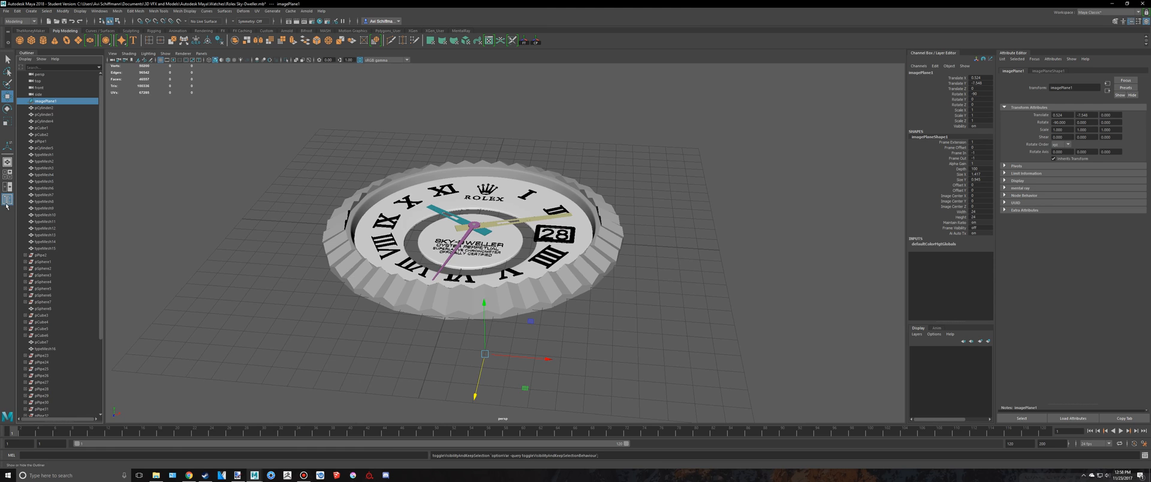
left_click(7, 199)
scroll(557, 270, "down", 5)
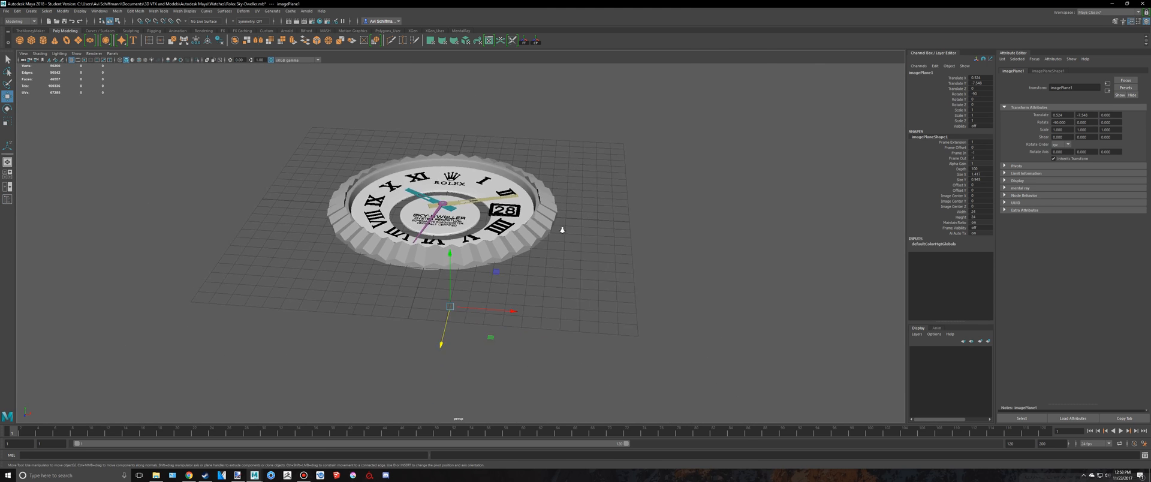
key("space")
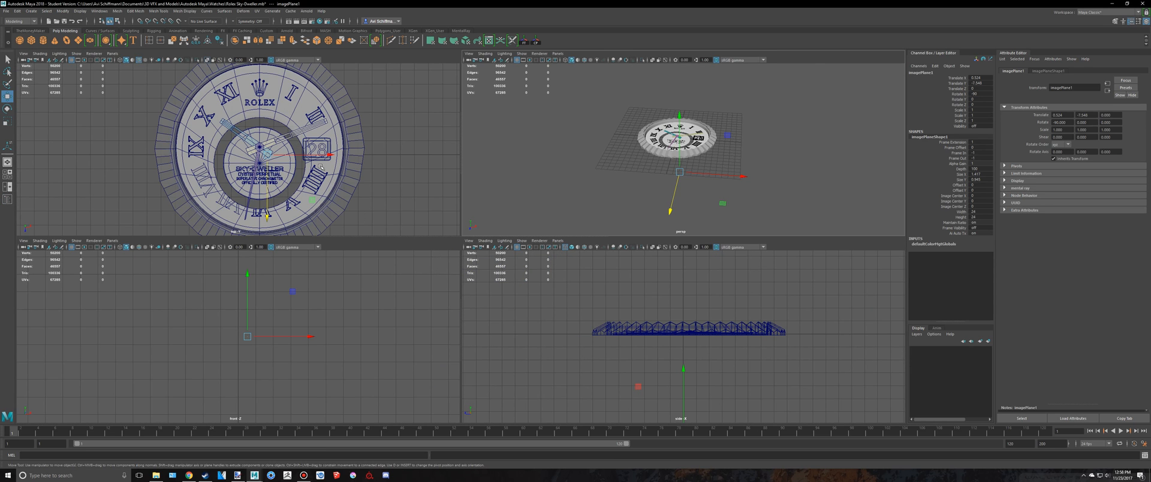
key("h")
middle_click_drag(713, 327, 699, 255, "alt")
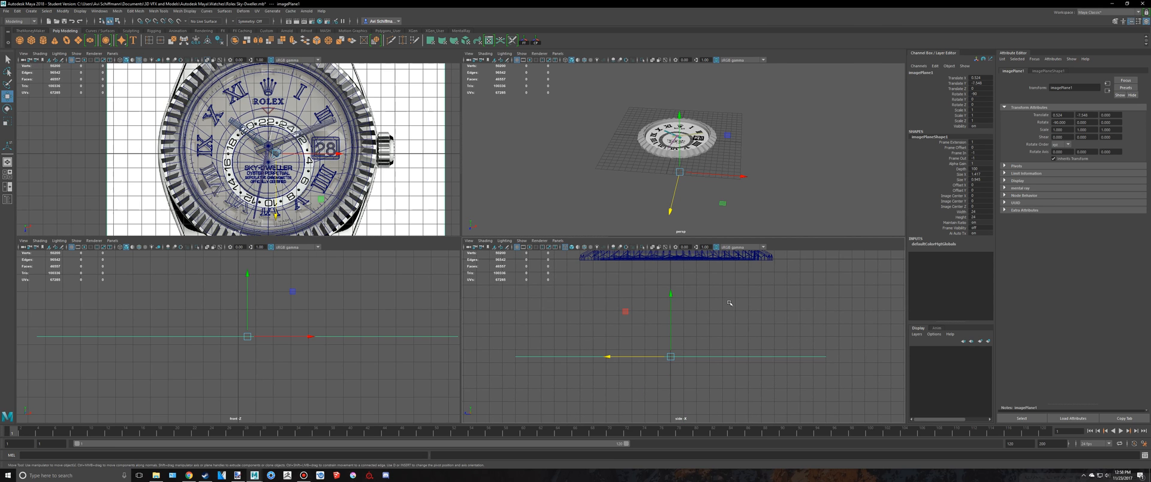
scroll(729, 332, "down", 3)
middle_click_drag(336, 358, 331, 400, "alt")
key("space")
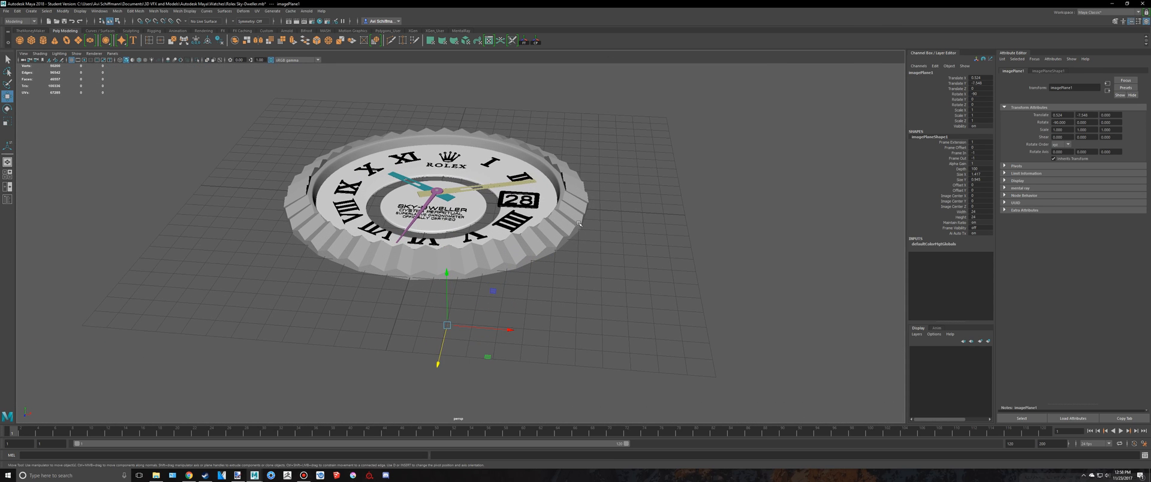
Insert one edge loop just above the bezel ring's outer lower crease and another just below the zigzag top rim.
left_click(566, 220)
scroll(390, 71, "up", 6)
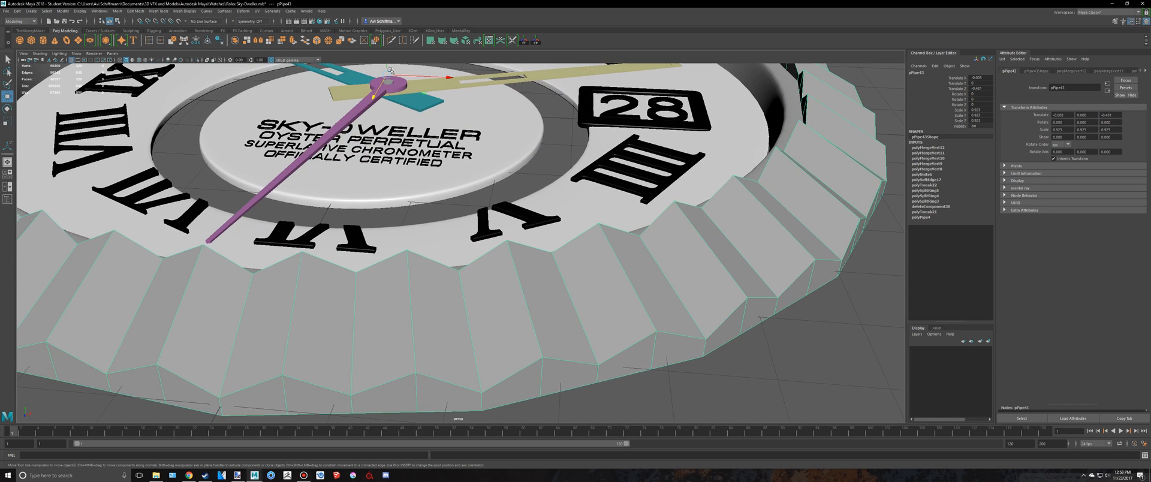
left_click(392, 41)
middle_click_drag(629, 343, 561, 258, "alt")
scroll(456, 282, "up", 4)
left_click(420, 329)
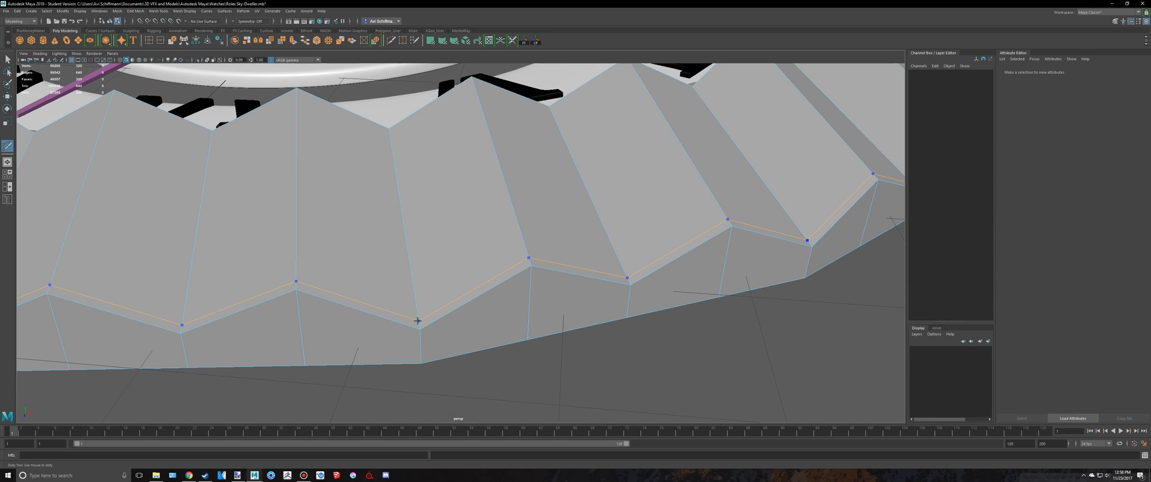
middle_click_drag(419, 215, 431, 268, "alt")
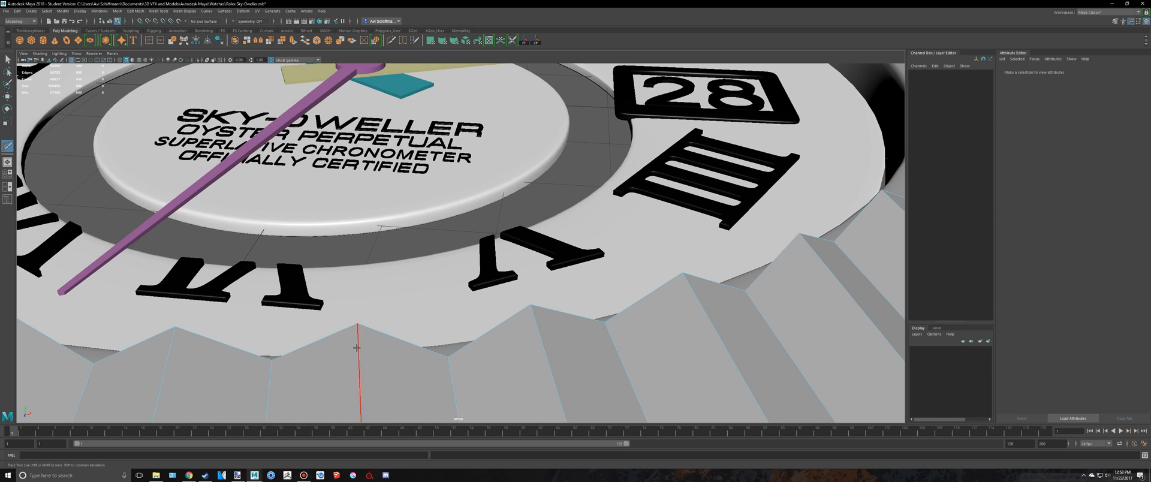
left_click(358, 331, "ctrl")
scroll(465, 296, "down", 6)
key("q")
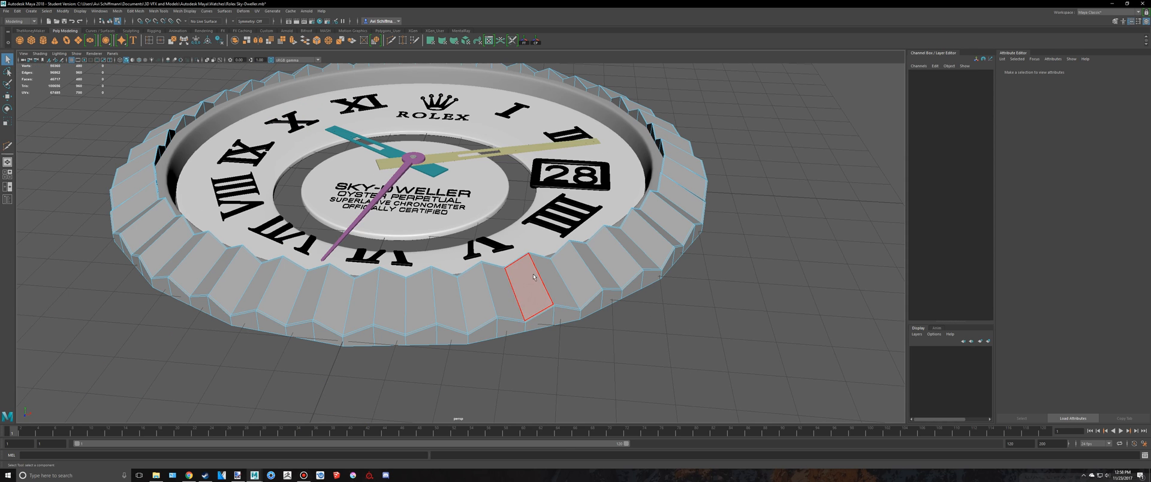
Return the bezel ring to object mode, check its flutes from a low angle in smooth preview, and restore the unsmoothed display.
right_click_drag(533, 277, 572, 262)
key("3")
left_click(694, 281)
left_click_drag(695, 281, 666, 269, "alt")
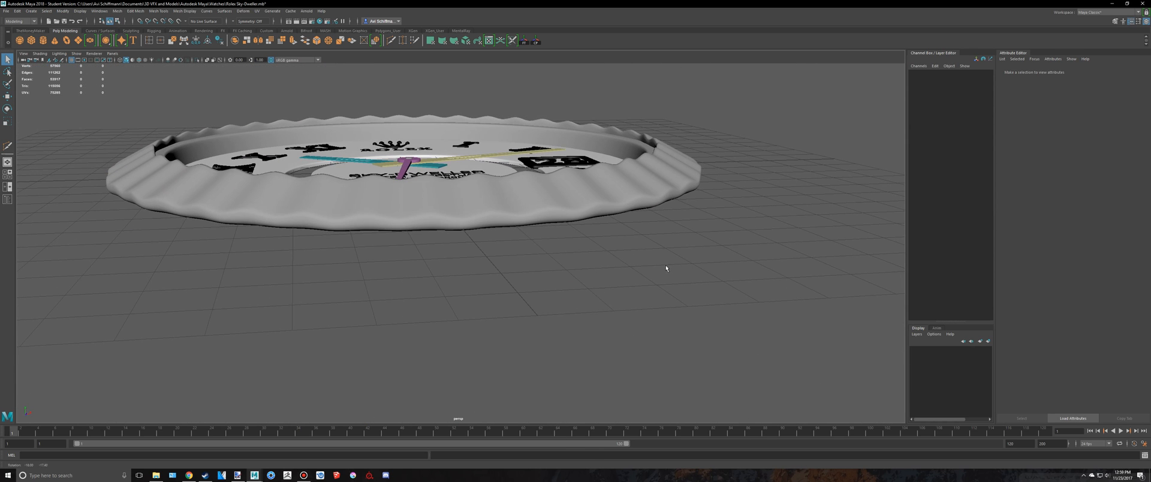
left_click(522, 204)
key("1")
Insert edge loops close to the bezel ring's outer bottom edge and along its inner bottom edge, using wireframe display for the inner one.
scroll(512, 228, "up", 5)
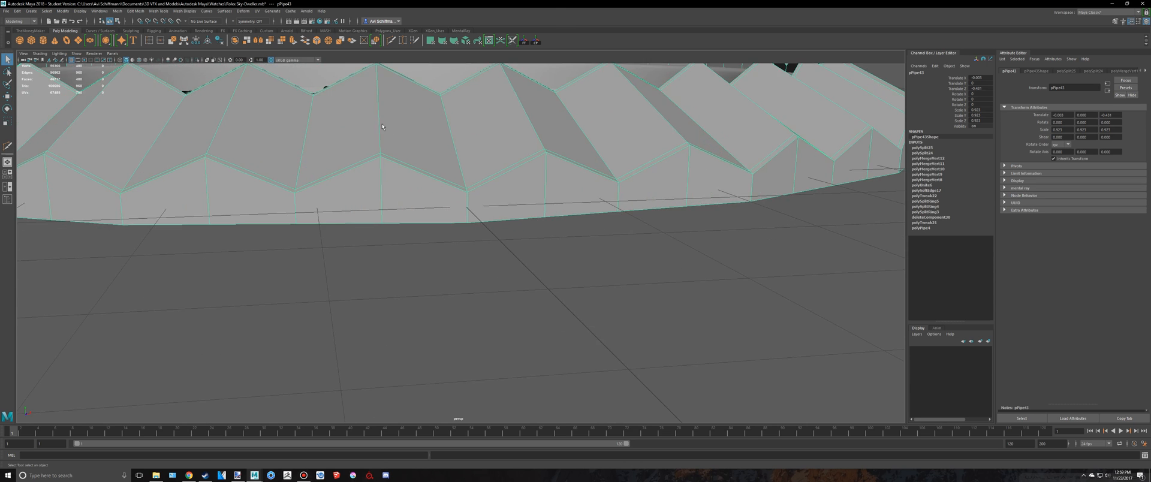
key("y")
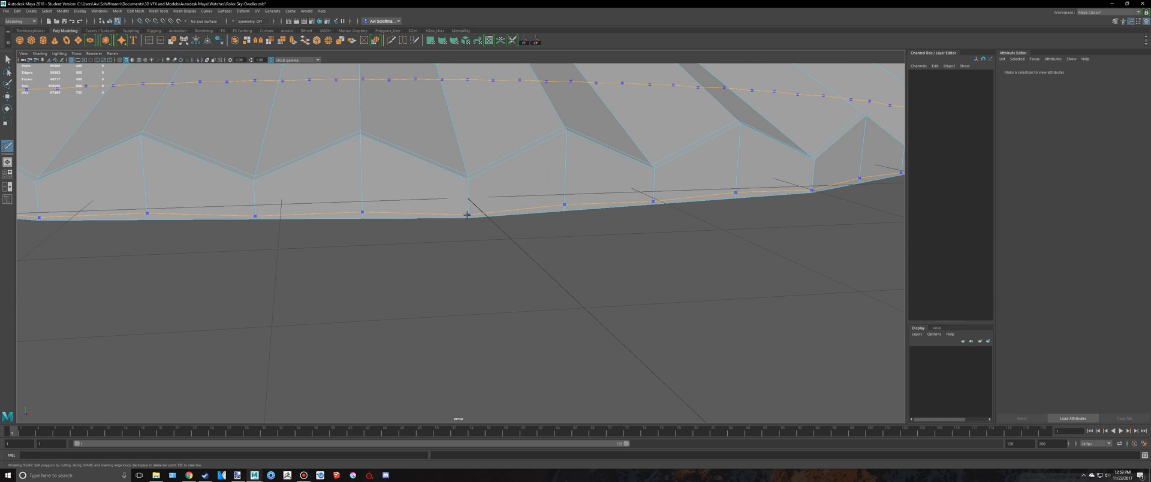
scroll(508, 189, "down", 5)
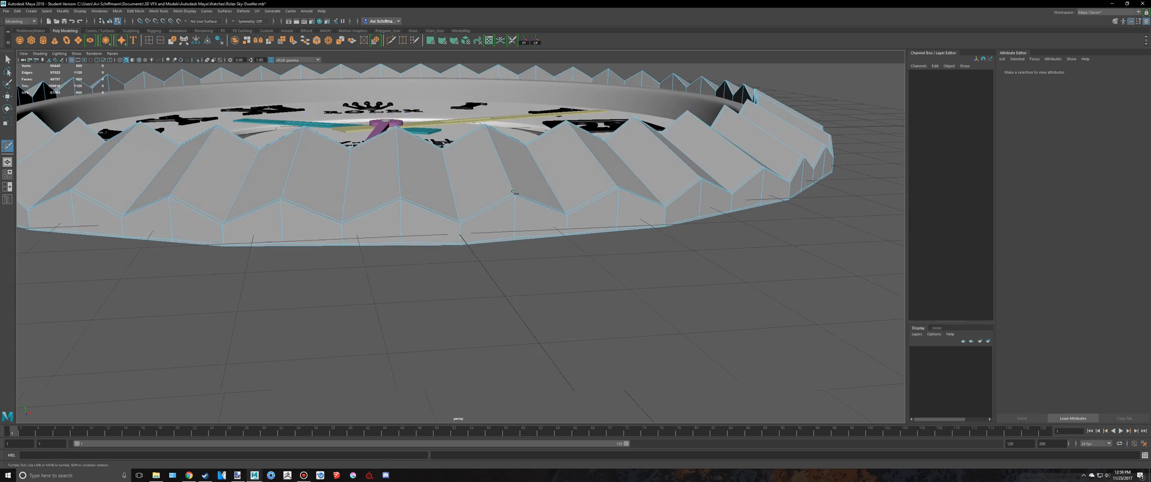
left_click_drag(508, 189, 334, 181, "alt")
middle_click_drag(307, 135, 435, 257, "alt")
scroll(436, 258, "up", 4)
key("4")
scroll(436, 257, "up", 6)
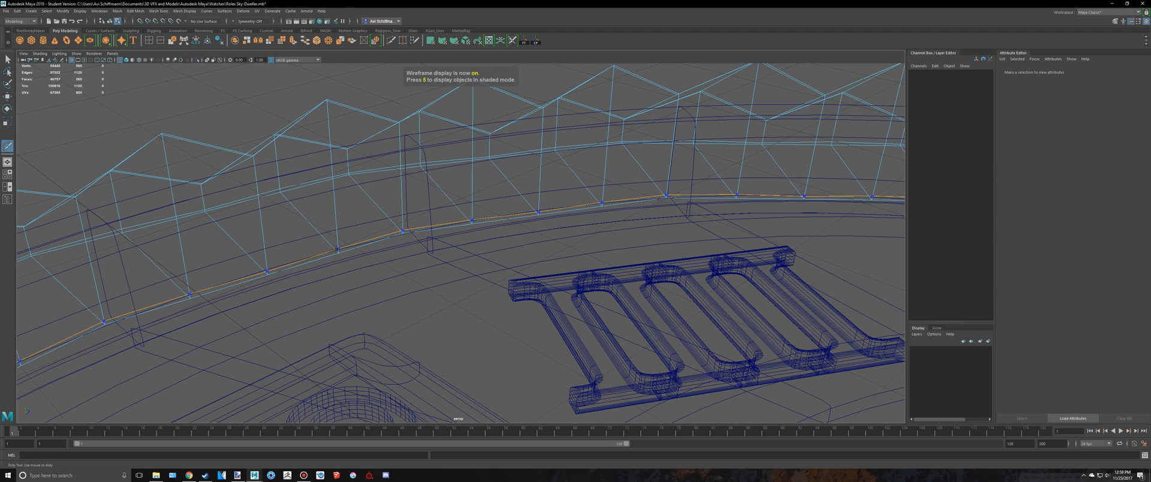
key("5")
scroll(463, 198, "down", 6)
key("q")
Inspect the bezel ring in object mode from several angles, comparing smooth preview with the unsmoothed mesh.
right_click(462, 198)
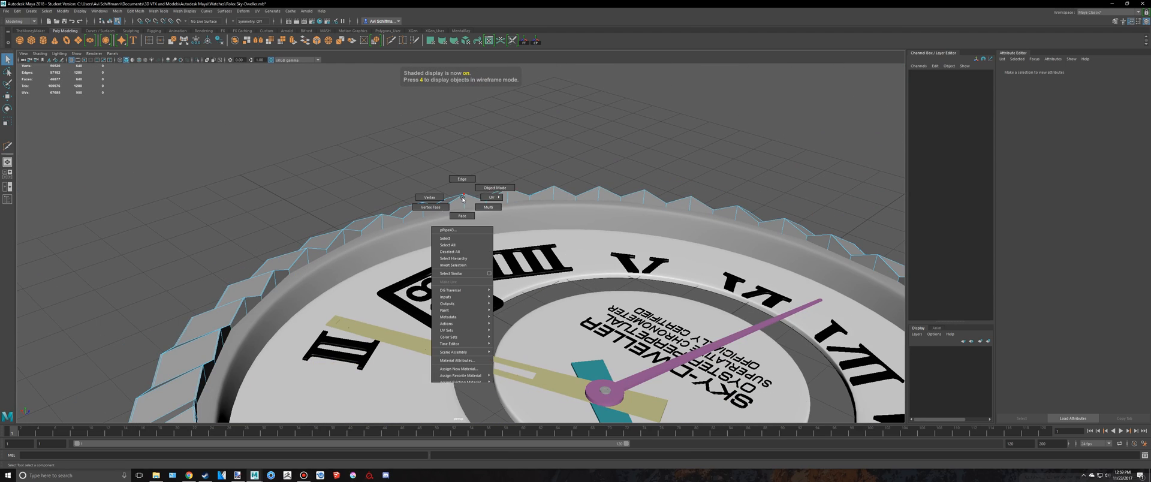
right_click_drag(462, 197, 495, 188)
key("3")
left_click(528, 128)
scroll(468, 196, "down", 5)
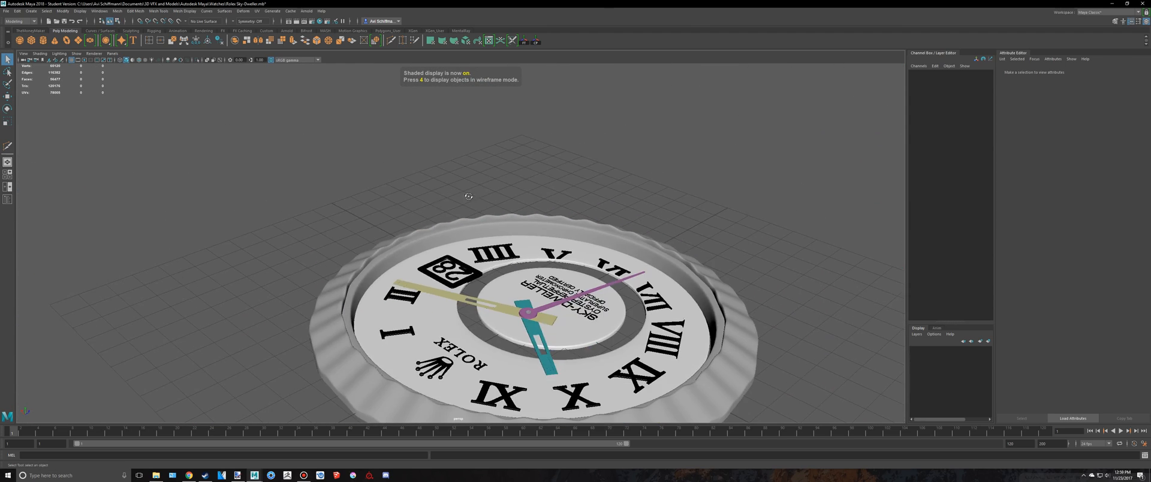
left_click_drag(469, 196, 563, 239, "alt")
left_click(615, 314)
right_click_drag(614, 314, 660, 308, "alt")
key("1")
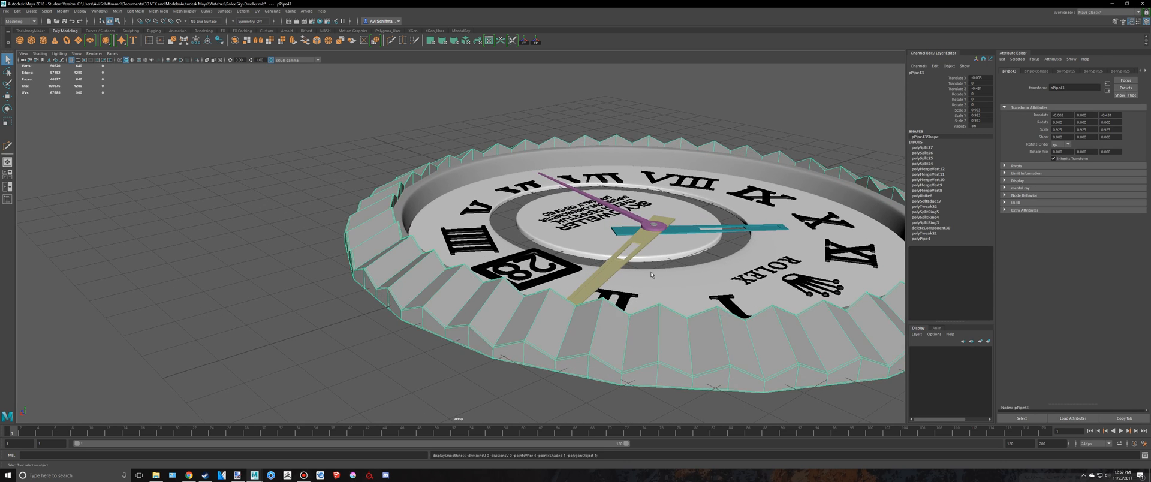
middle_click_drag(660, 309, 543, 248, "alt")
key("3")
key("1")
Select an edge running down a flute and split its edge ring to add a loop around the middle of the flutes.
scroll(518, 199, "up", 5)
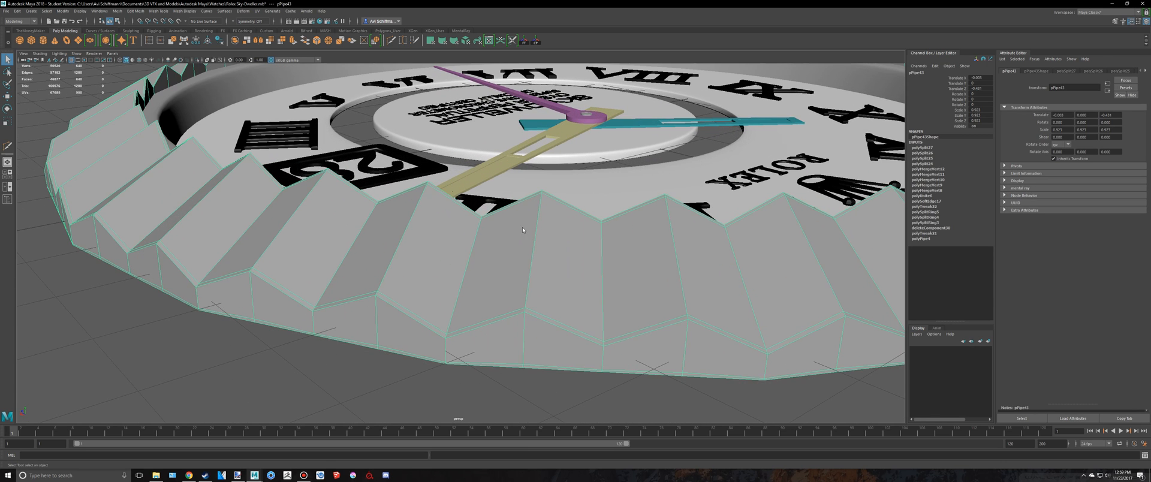
right_click_drag(522, 228, 522, 209)
left_click(536, 245)
right_click_drag(536, 245, 539, 269, "ctrl")
scroll(539, 269, "down", 8)
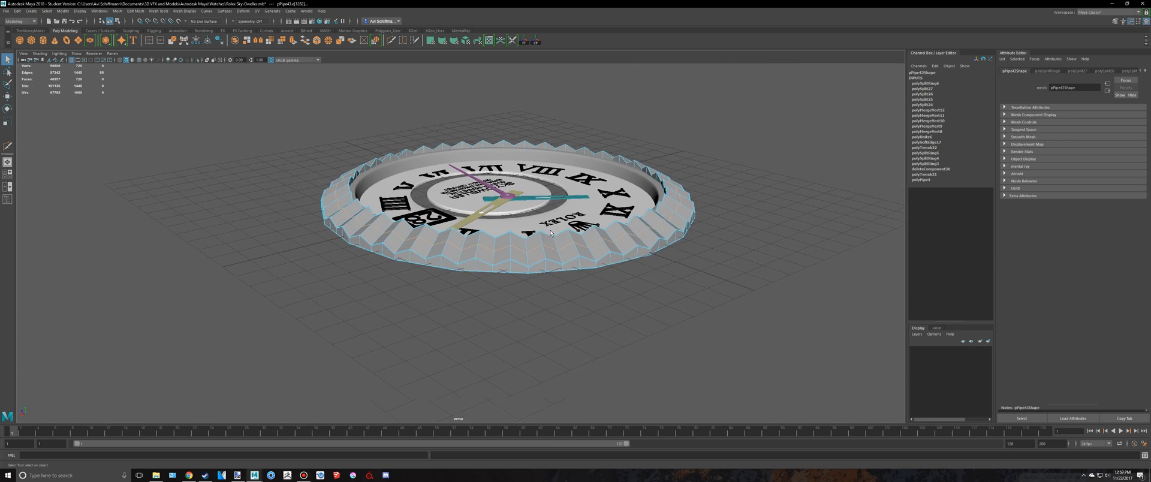
Examine the flutes' shape from a low angle by switching the bezel ring between smooth preview and the unsmoothed mesh.
left_click_drag(803, 173, 669, 230, "alt")
right_click_drag(711, 196, 741, 173)
key("3")
left_click(736, 175)
scroll(735, 175, "down", 4)
left_click_drag(734, 176, 733, 144, "alt")
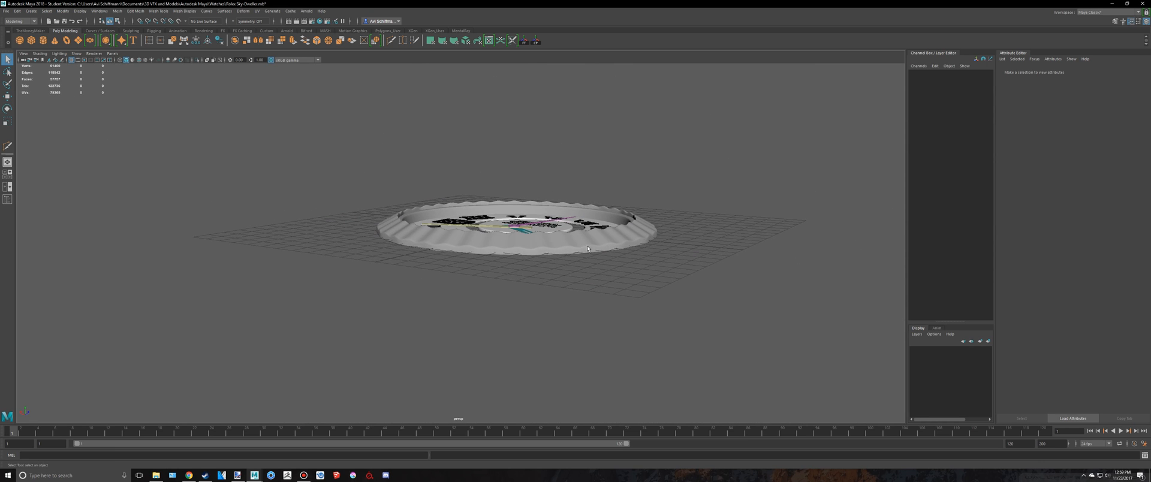
left_click(520, 246)
key("1")
key("3")
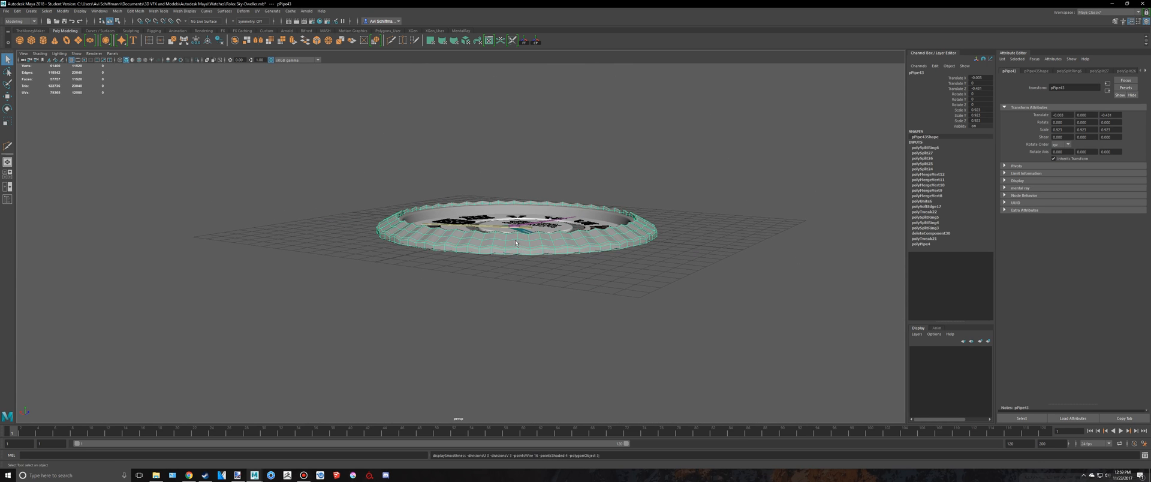
scroll(520, 246, "up", 5)
key("1")
key("3")
key("1")
key("3")
key("1")
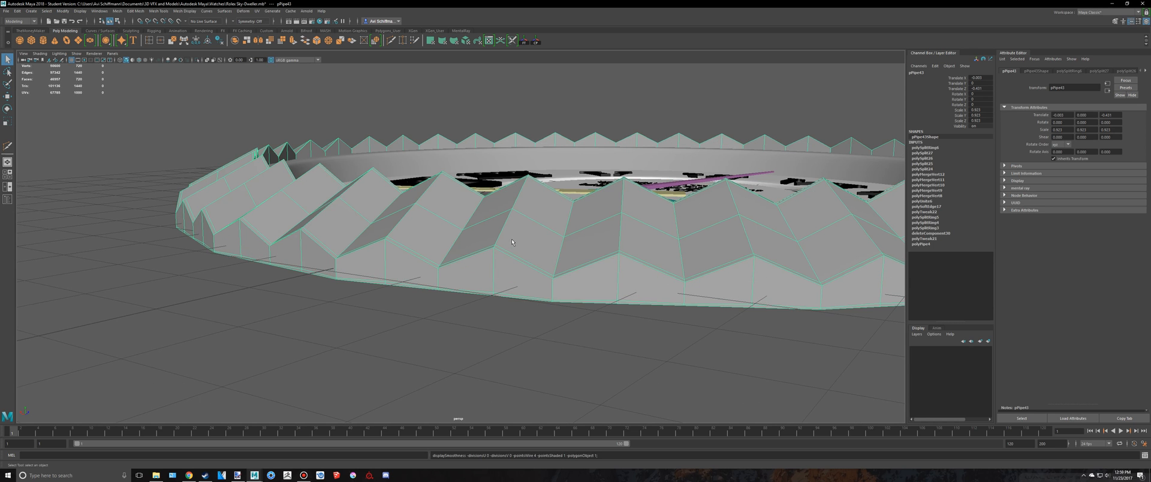
scroll(499, 236, "up", 3)
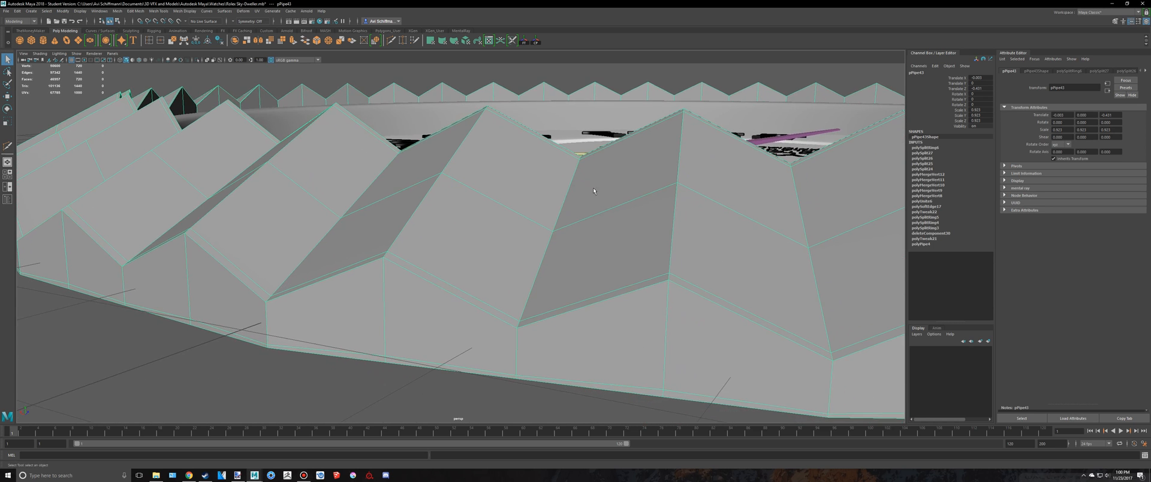
left_click(392, 43)
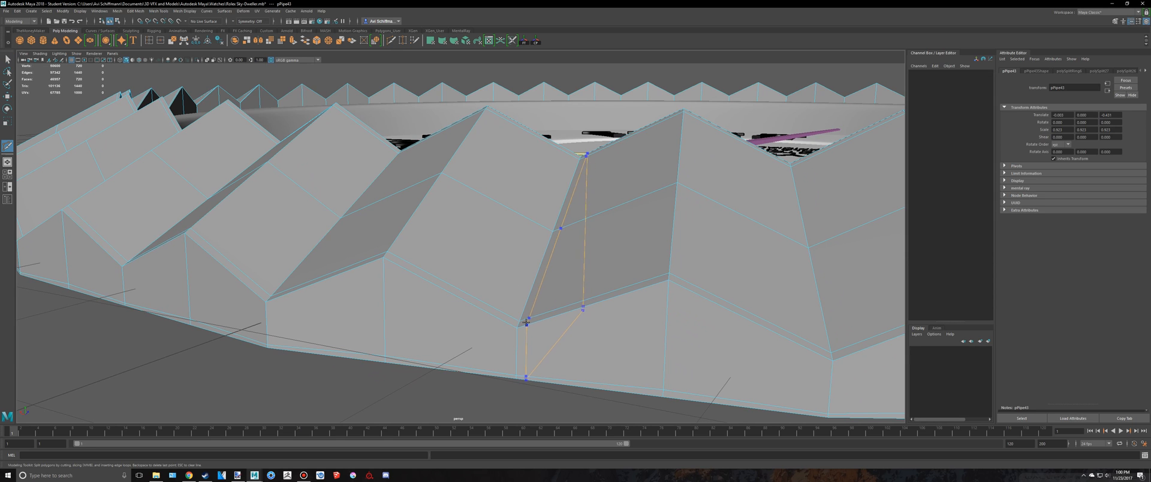
key("q")
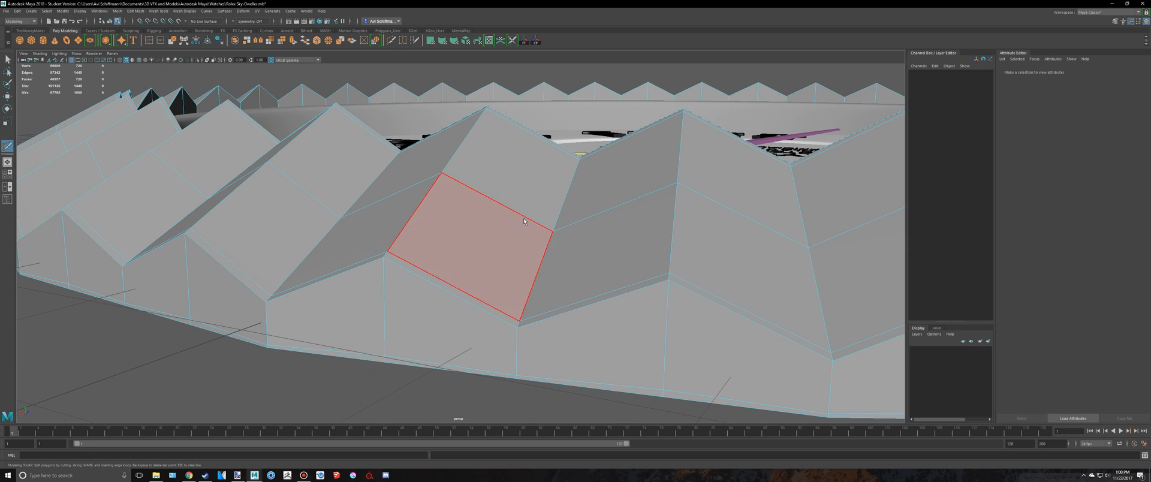
Switch the bezel ring to edge selection and select the edge loop running down one flute crease, checking the flutes in smooth preview.
right_click_drag(523, 219, 523, 188)
left_click(544, 286)
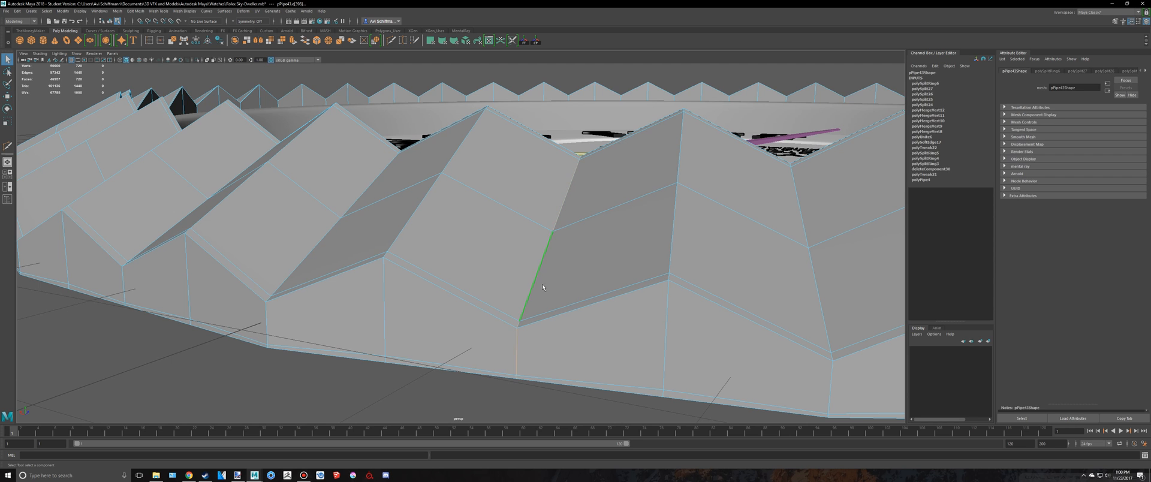
right_click_drag(546, 269, 499, 270, "alt")
left_click_drag(499, 270, 479, 354, "alt")
middle_click_drag(480, 353, 454, 220, "alt")
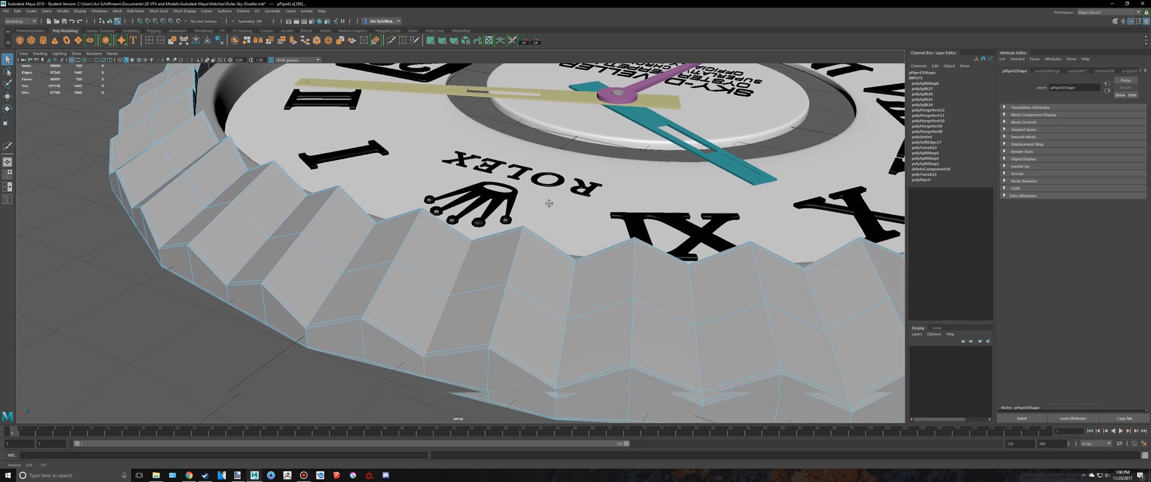
right_click_drag(454, 220, 479, 218, "alt")
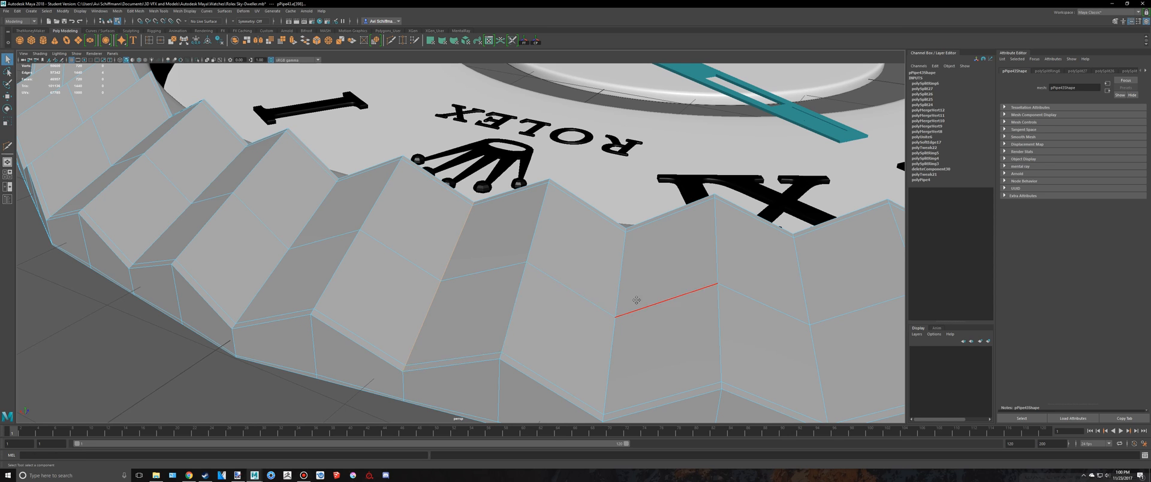
middle_click_drag(638, 300, 552, 288, "alt")
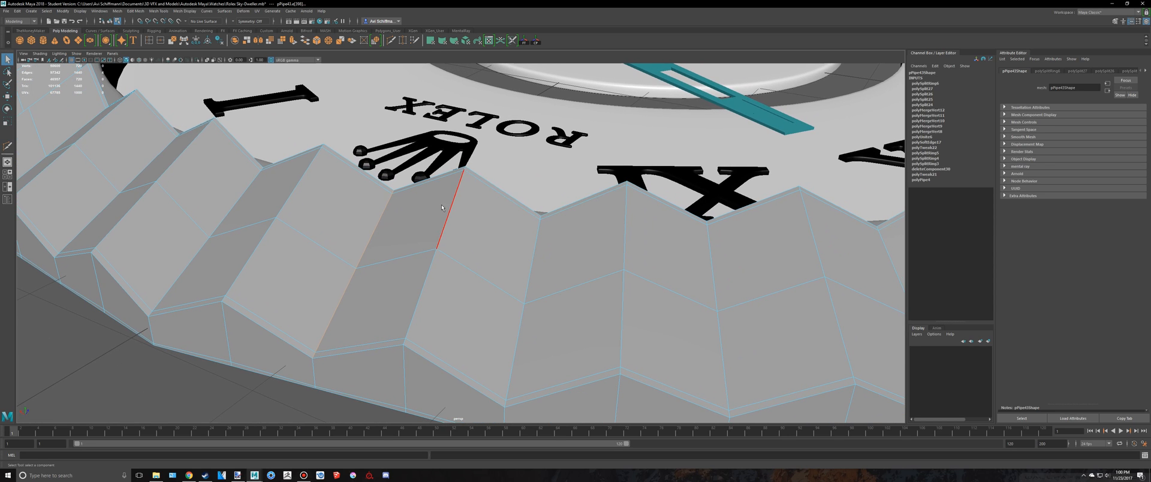
scroll(533, 237, "down", 5)
key("3")
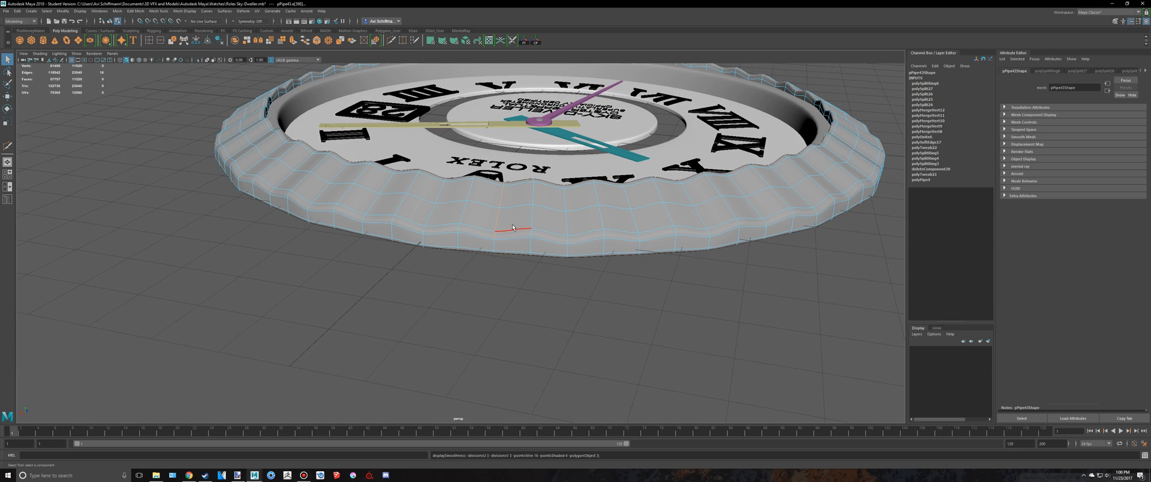
key("1")
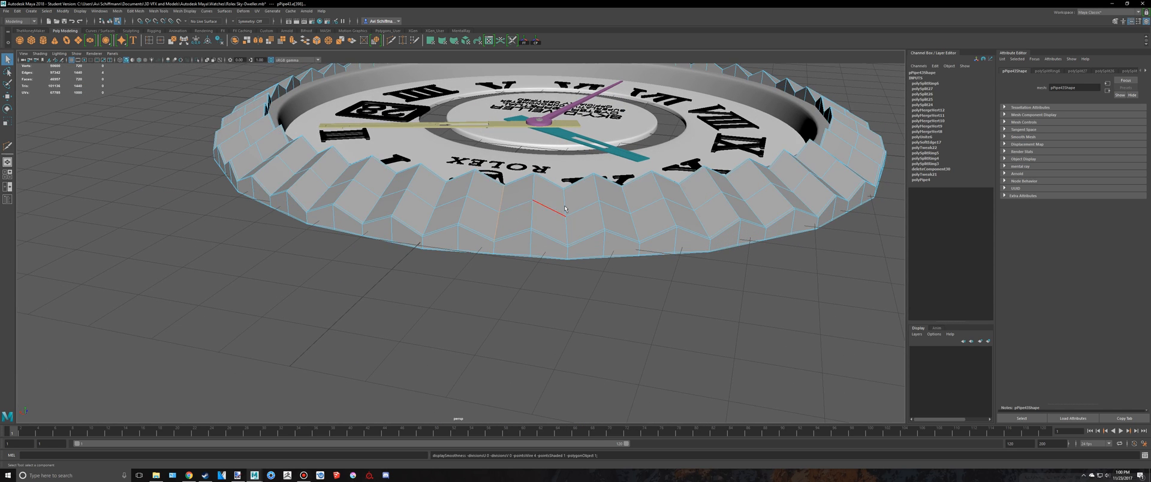
scroll(565, 209, "up", 6)
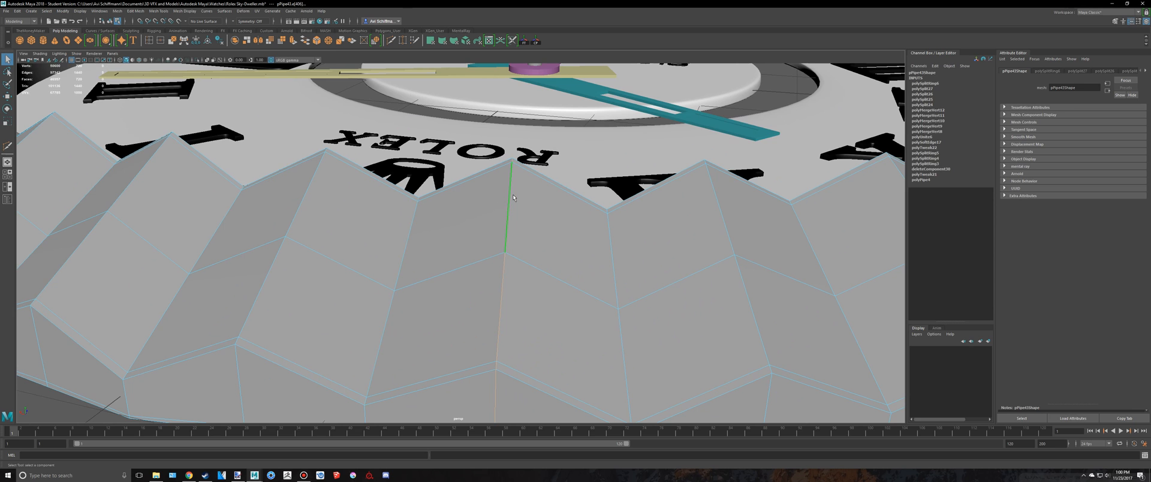
scroll(513, 197, "down", 6)
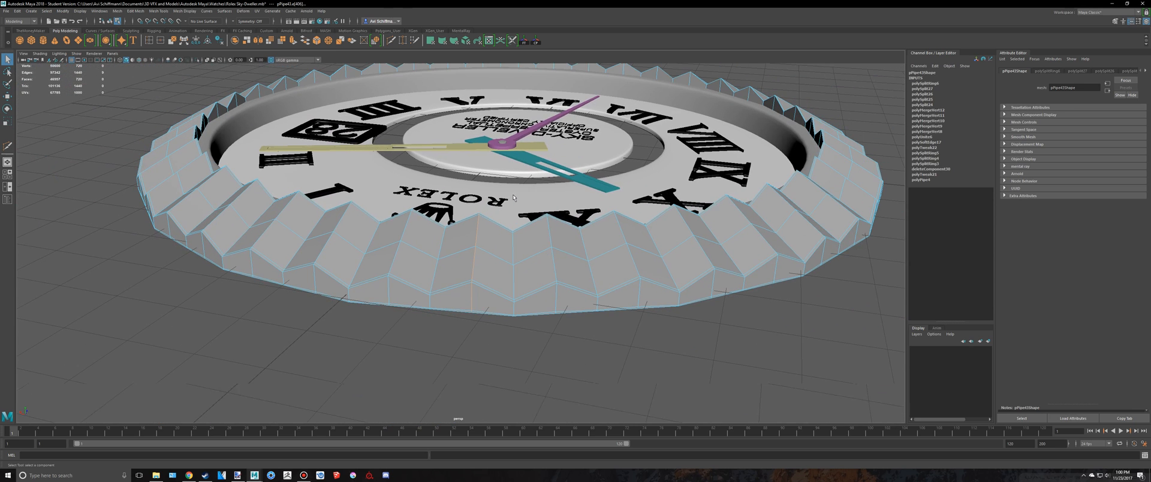
Try beveling the selected flute crease with a fraction of 0.1 and check the result in smooth preview.
left_click(318, 41)
scroll(469, 140, "up", 3)
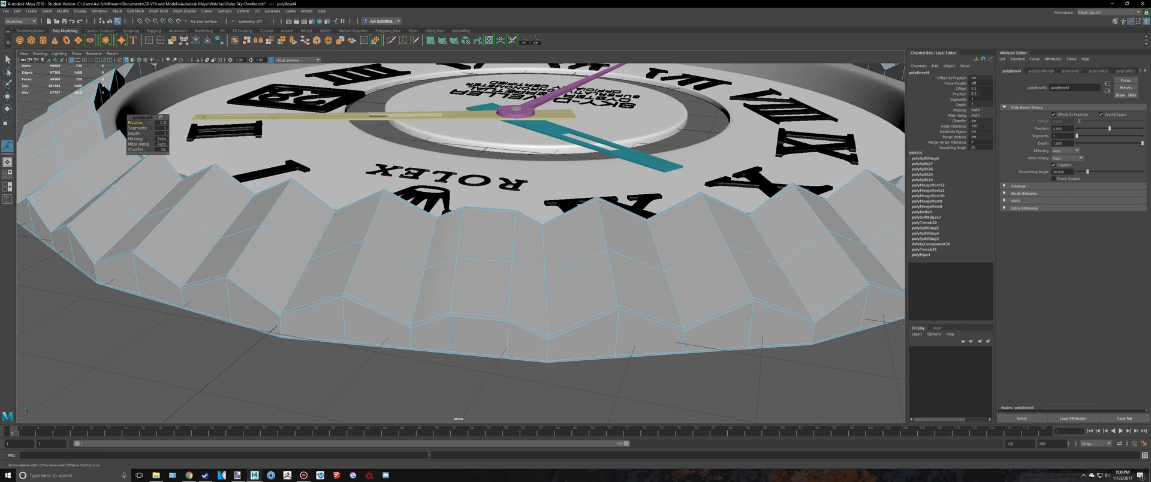
left_click_drag(136, 123, 134, 123)
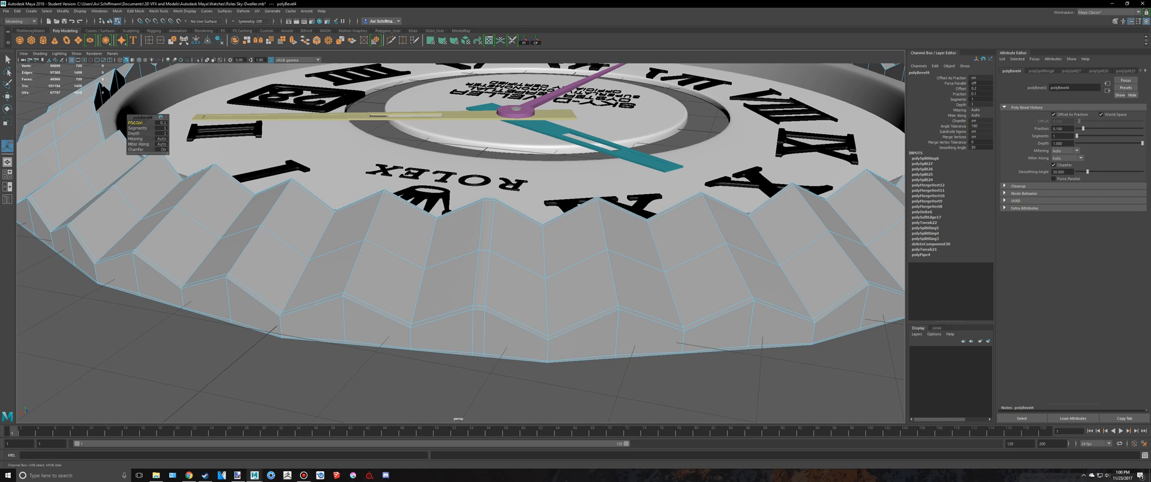
key("q")
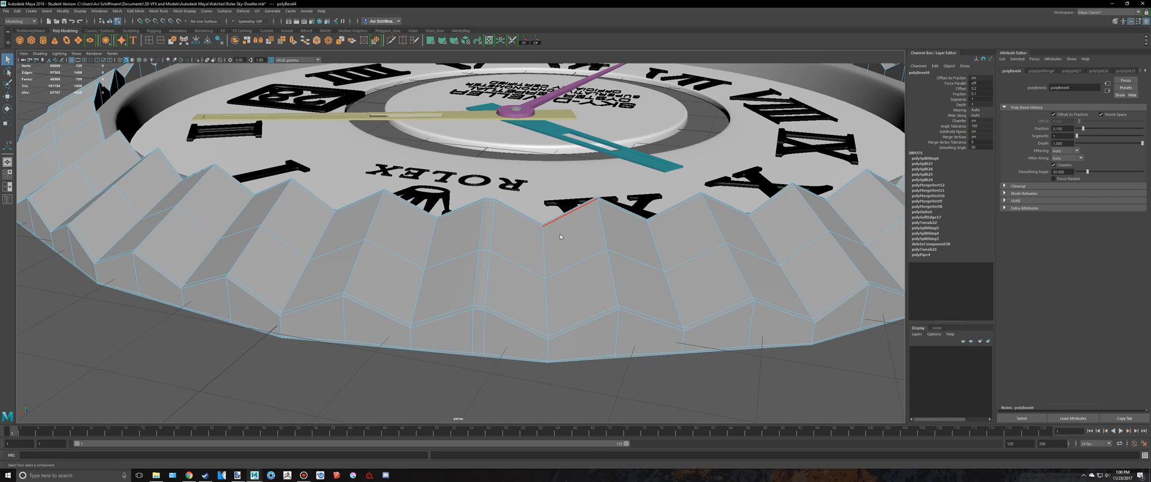
right_click_drag(560, 211, 593, 189)
key("3")
left_click(455, 396)
scroll(450, 372, "down", 4)
left_click_drag(444, 335, 508, 234, "alt")
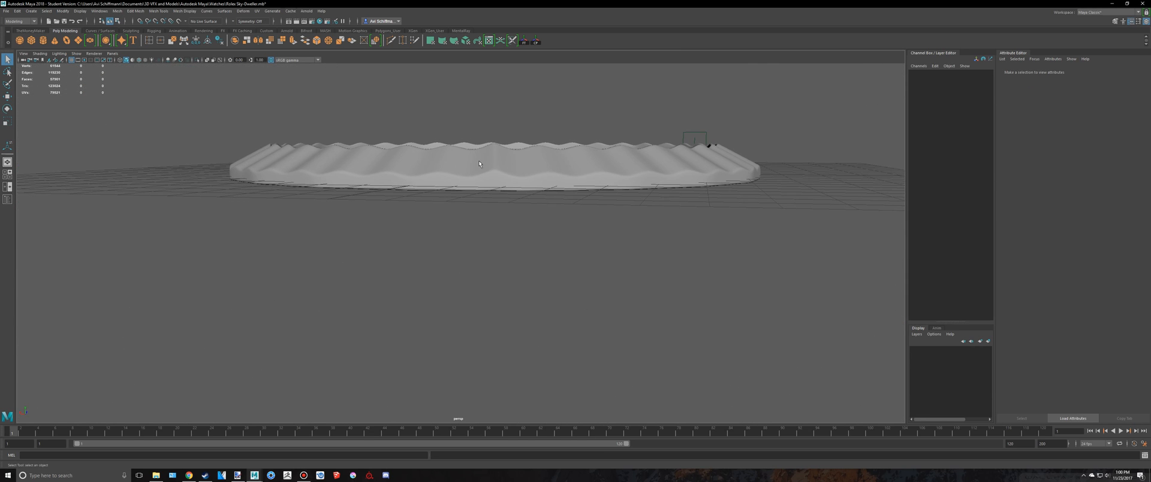
Undo the crease bevel and restore the unsmoothed ring with its crease edges selected.
key("ctrl+z")
key("ctrl+z")
key("ctrl+z")
key("ctrl+z")
key("ctrl+z")
key("ctrl+z")
key("ctrl+z")
key("ctrl+z")
key("ctrl+z")
key("ctrl+z")
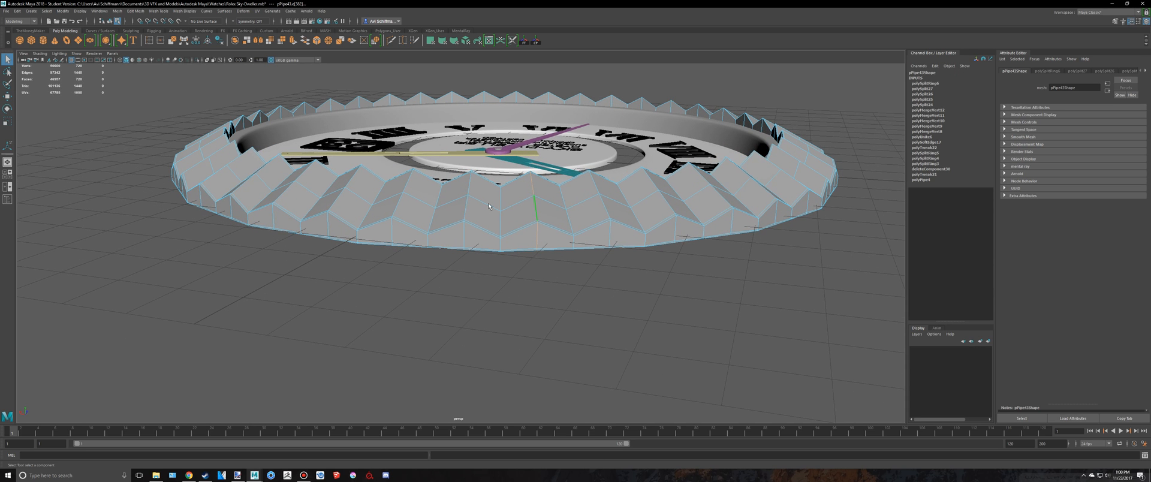
Extend the edge selection with further flute crease loops around the bezel ring toward the V numeral.
double_click(607, 209, "shift")
left_click_drag(607, 209, 513, 213, "alt")
double_click(519, 204, "shift")
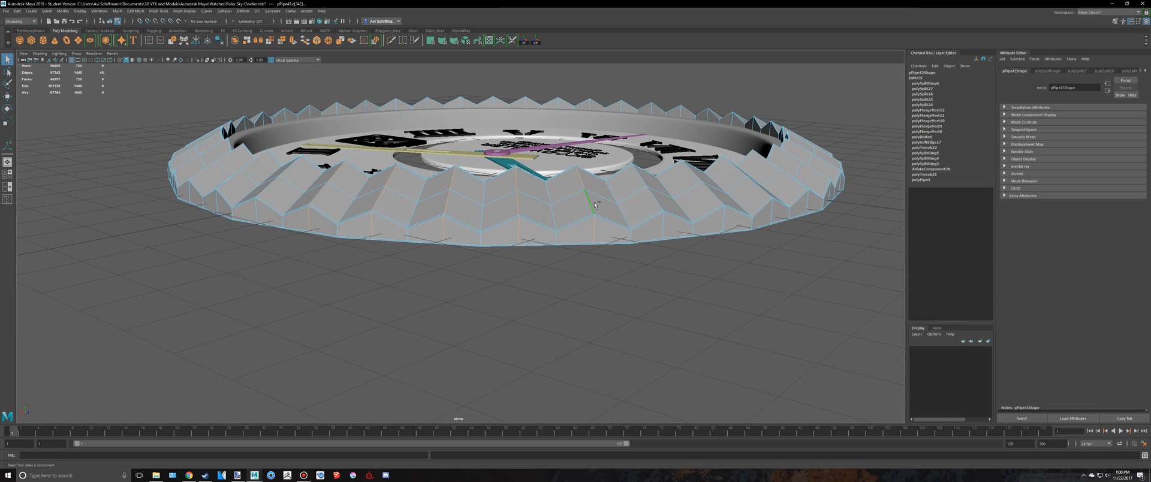
left_click_drag(750, 199, 579, 267, "alt")
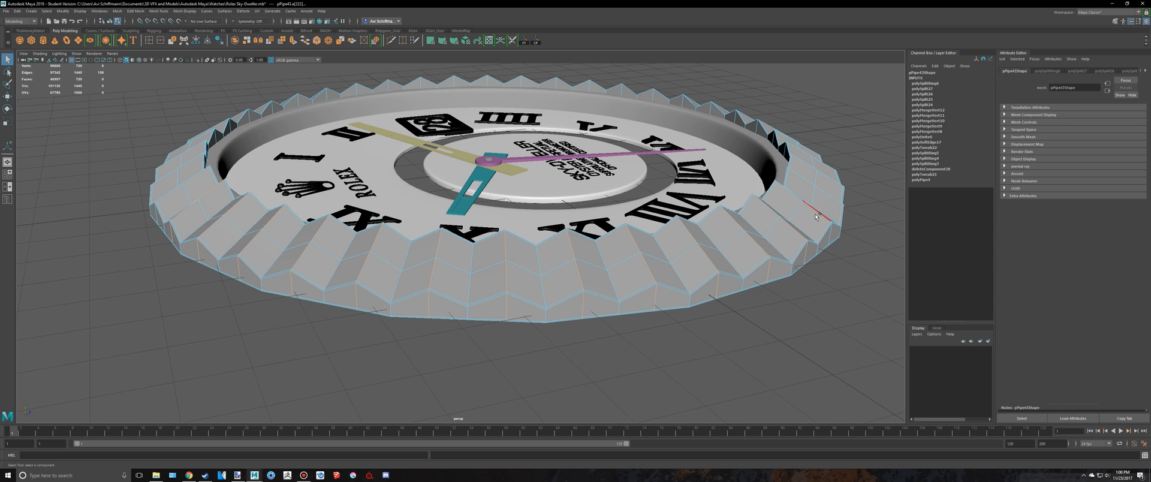
left_click_drag(860, 184, 517, 357, "alt")
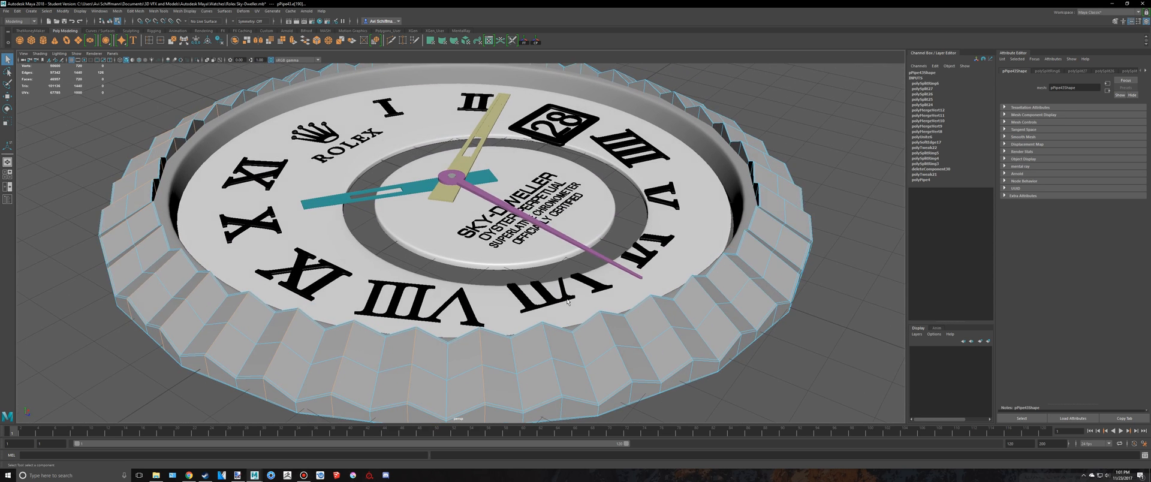
left_click(685, 350, "shift")
left_click(759, 295, "shift")
left_click_drag(838, 252, 513, 226, "alt")
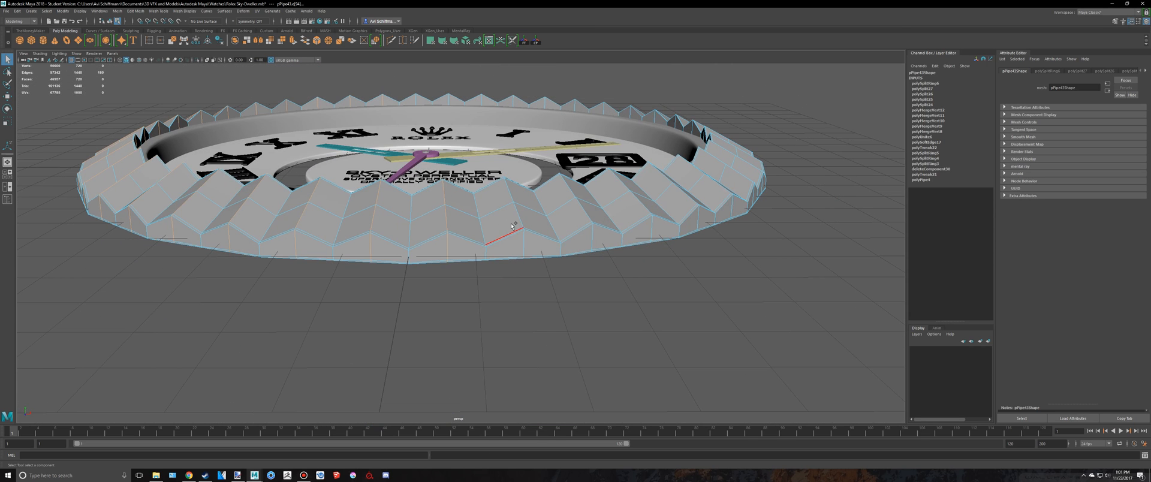
Add the crease loops of the flutes around the V and IIII numerals to the selection, undoing the last pick.
double_click(523, 217, "shift")
left_click(586, 215, "shift")
left_click_drag(675, 190, 454, 288, "alt")
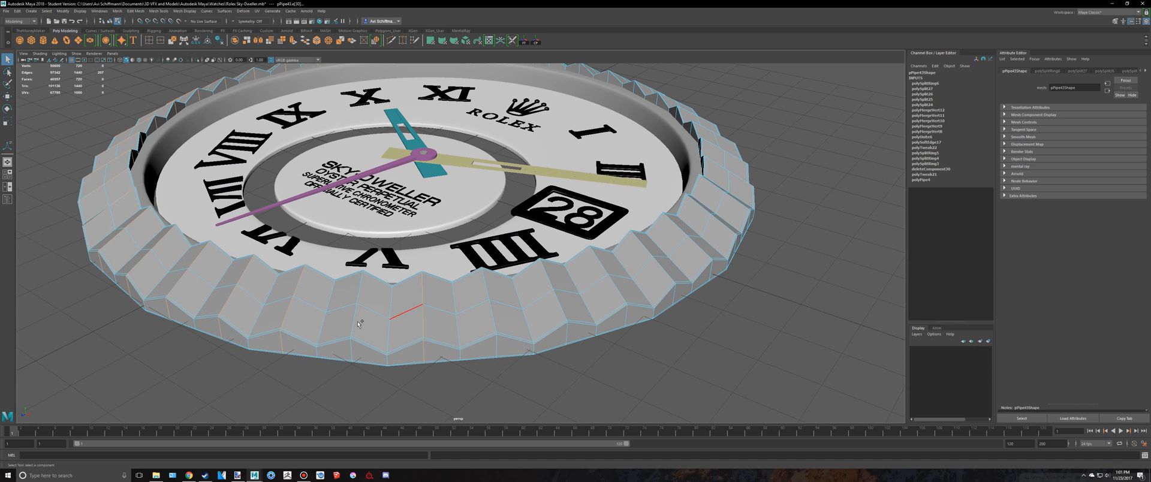
double_click(493, 319, "shift")
double_click(559, 303, "shift")
left_click_drag(766, 225, 746, 223, "alt")
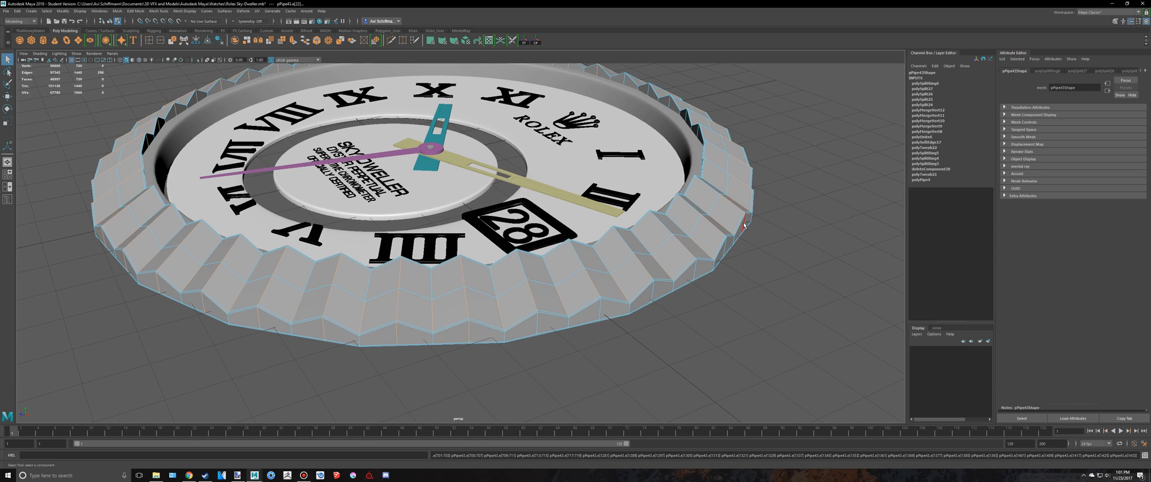
left_click_drag(742, 227, 684, 234, "alt")
double_click(684, 234, "shift")
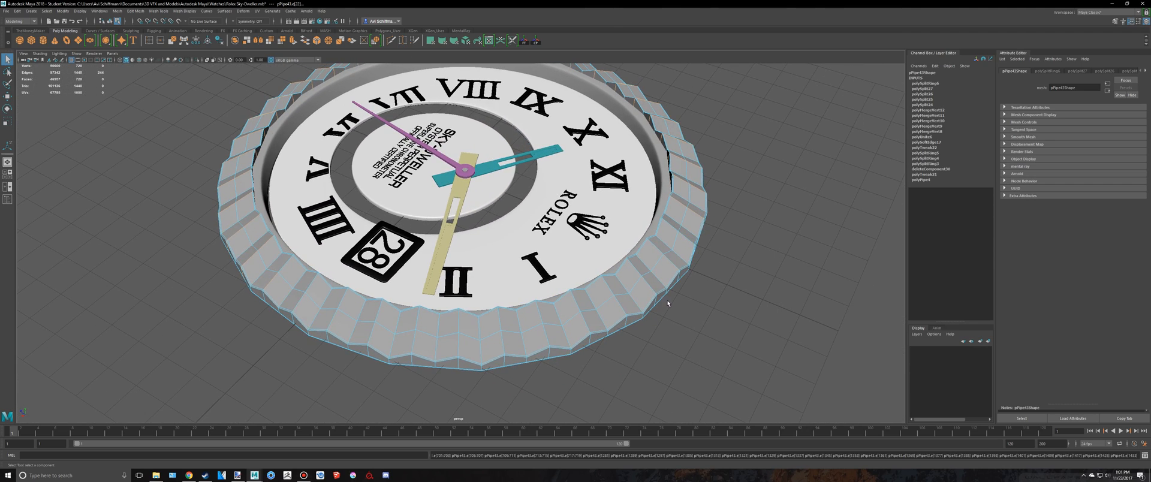
key("ctrl+z")
Add the crease loops of the flutes beside the date window and the II numeral to the edge selection.
middle_click_drag(298, 298, 416, 271, "alt")
scroll(449, 289, "up", 4)
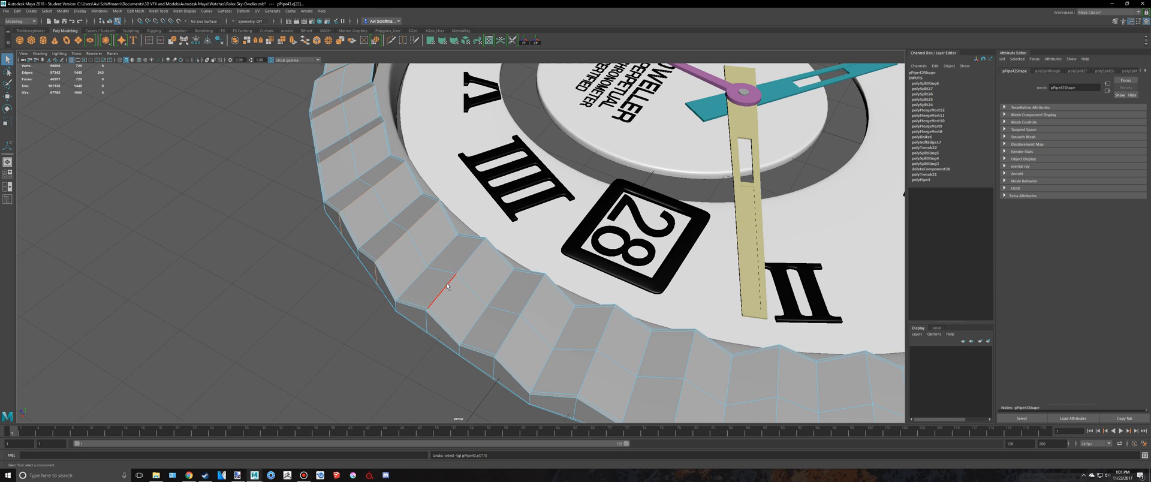
double_click(449, 289, "shift")
scroll(450, 288, "down", 4)
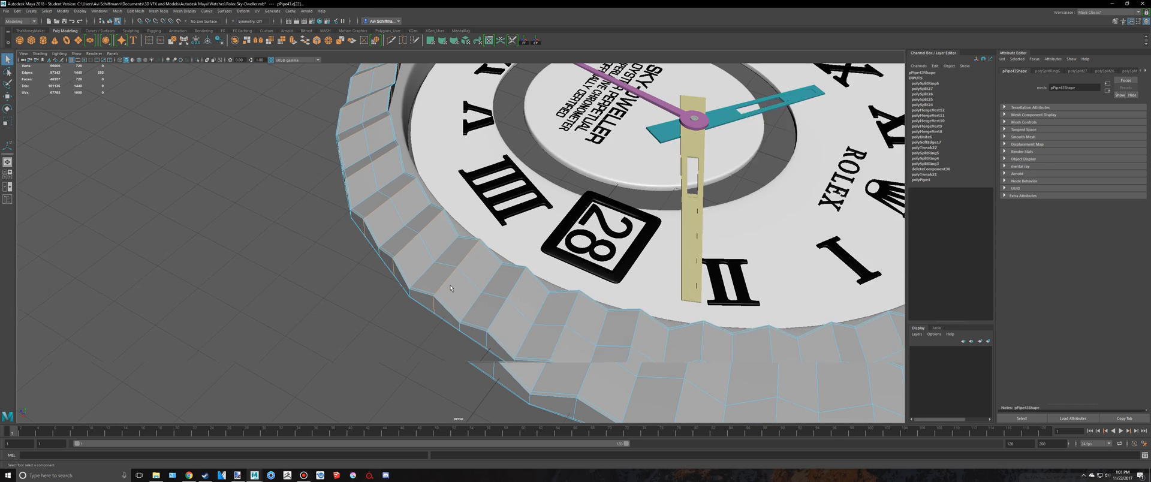
scroll(453, 283, "up", 4)
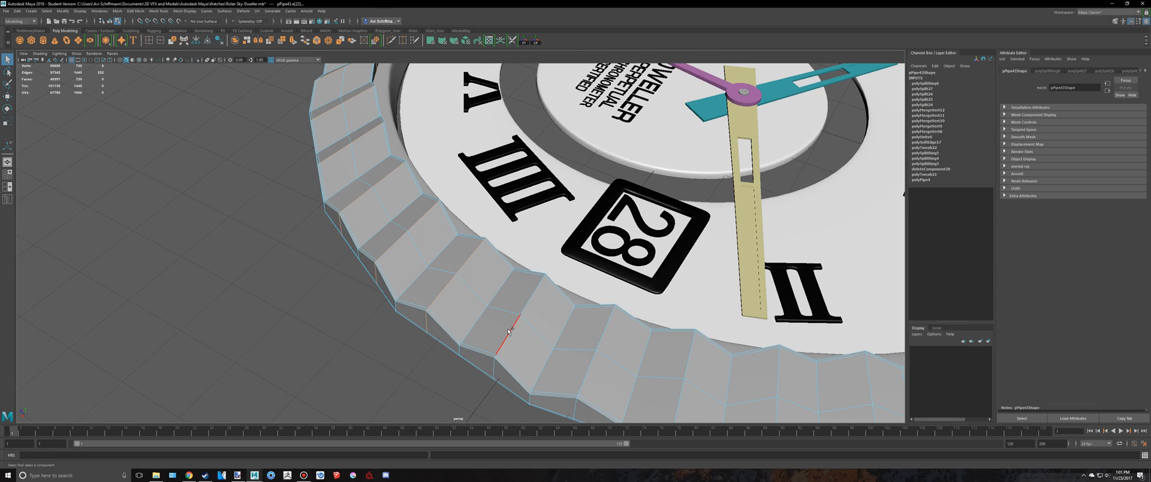
left_click(533, 293, "shift")
middle_click_drag(601, 322, 520, 272, "alt")
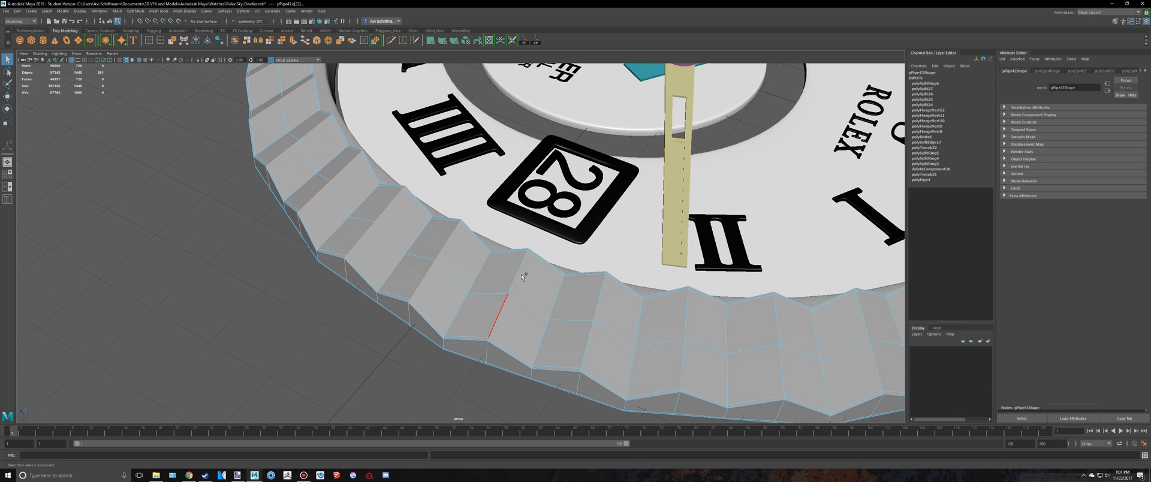
double_click(520, 271, "shift")
left_click(599, 353, "shift")
middle_click_drag(729, 332, 517, 273, "alt")
double_click(527, 255, "shift")
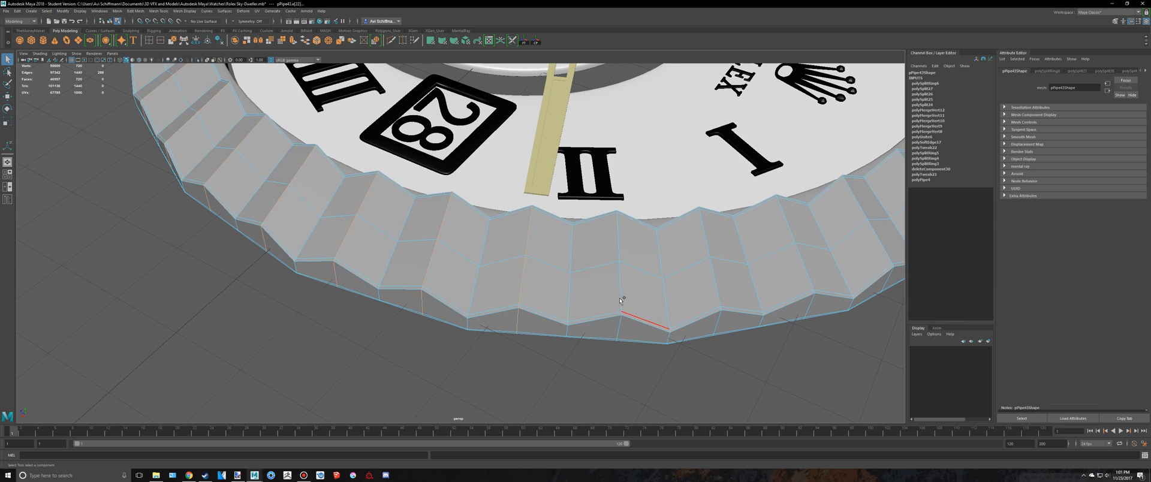
double_click(618, 251, "shift")
double_click(712, 229, "shift")
Complete the edge selection with the remaining flute crease loops along the ring section near the I numeral and the crown logo.
scroll(717, 226, "down", 5)
middle_click_drag(717, 156, 602, 271, "alt")
scroll(601, 271, "down", 3)
left_click_drag(602, 270, 570, 240, "alt")
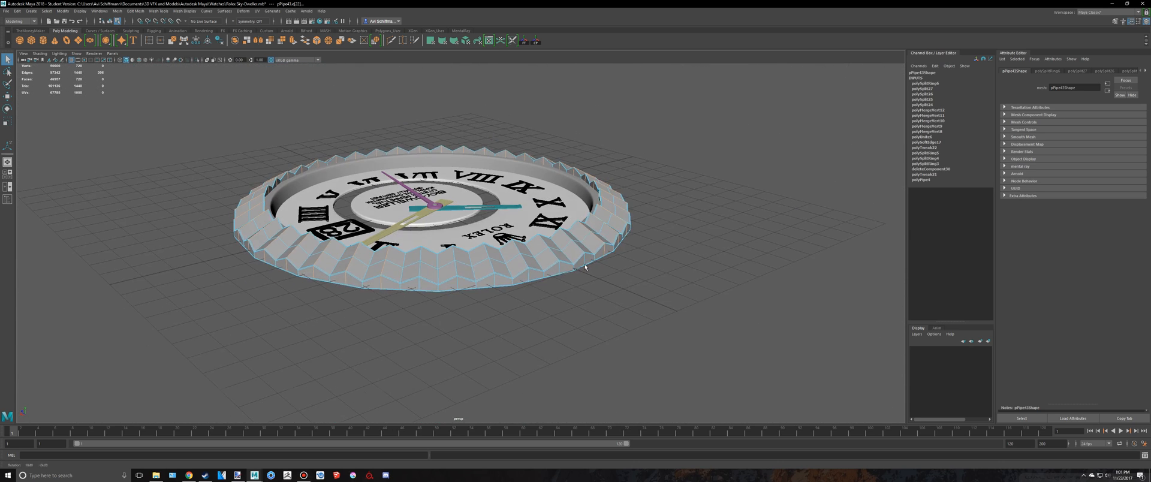
scroll(570, 251, "up", 4)
left_click(376, 299, "shift")
left_click(376, 268, "shift")
double_click(376, 268, "shift")
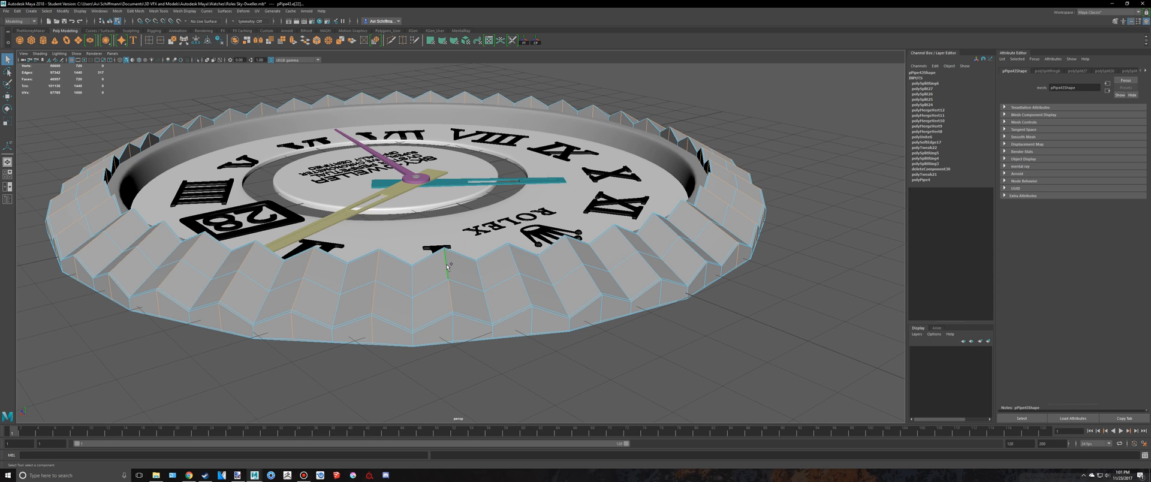
left_click(592, 279, "shift")
double_click(574, 251, "shift")
left_click(647, 265, "shift")
left_click_drag(672, 256, 590, 273, "alt")
left_click(611, 290, "shift")
Try beveling all selected flute creases with a fraction of 0.05 and check the ring in smooth preview.
scroll(602, 266, "down", 5)
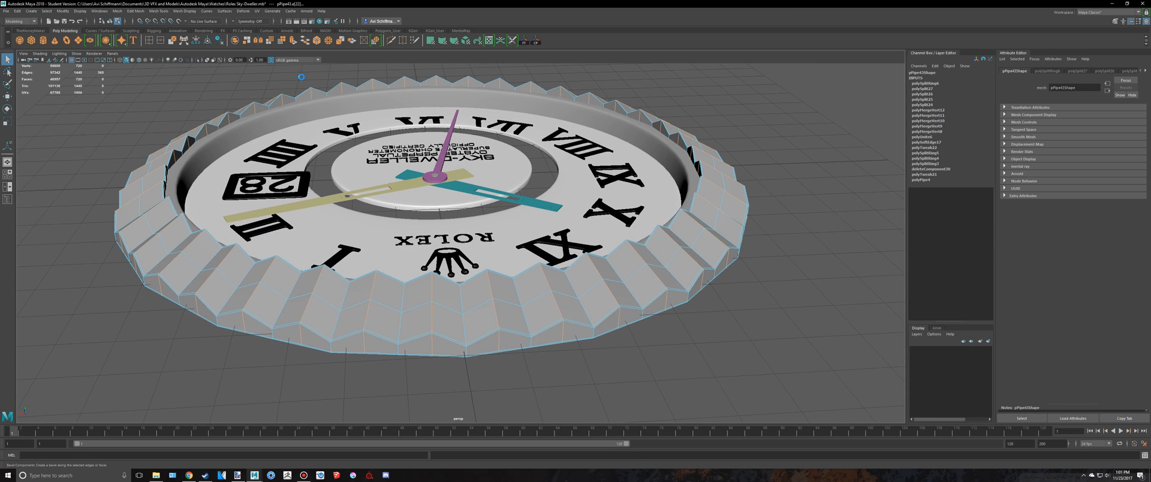
left_click_drag(141, 123, 130, 122)
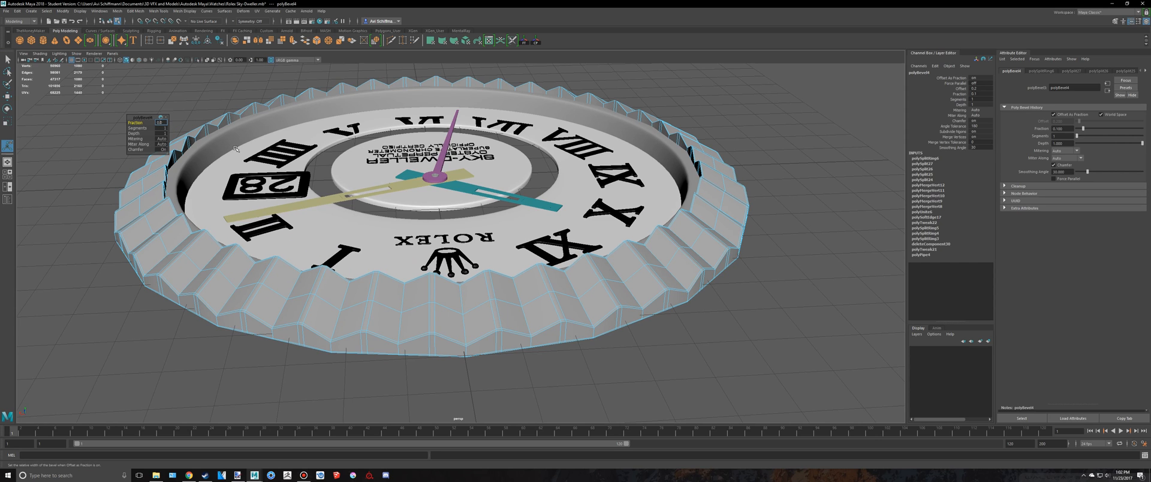
type("0.05")
key("Return")
middle_click_drag(601, 253, 614, 248, "alt")
key("q")
right_click_drag(719, 230, 757, 207)
key("3")
left_click(782, 254)
right_click_drag(791, 255, 740, 257, "alt")
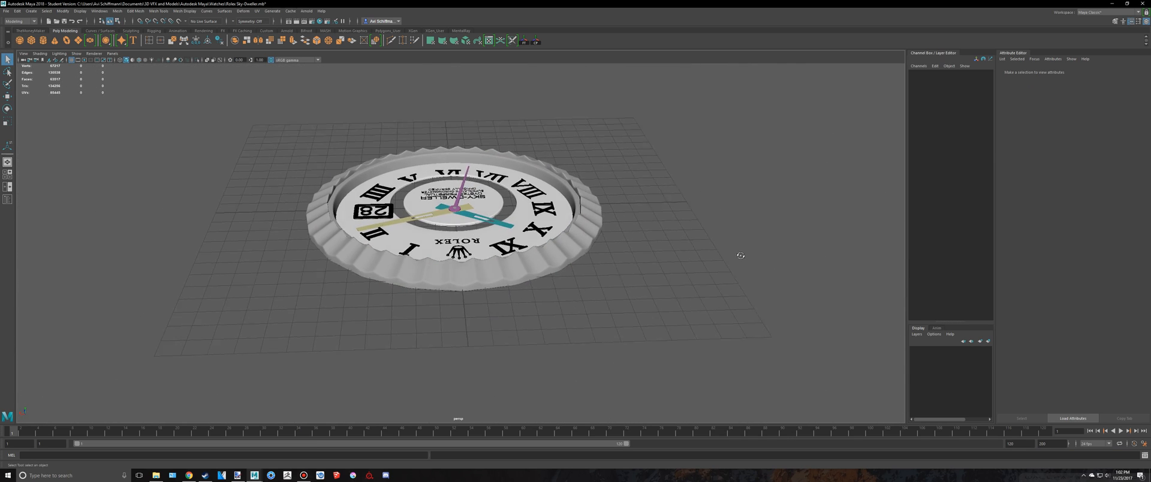
mouse_move(741, 254)
left_mouse_down("alt")
mouse_move(737, 270)
mouse_move(739, 254)
left_mouse_up("alt")
Switch to the browser to look at the Sky-Dweller reference photo, then return to the Maya scene.
key("alt+Tab")
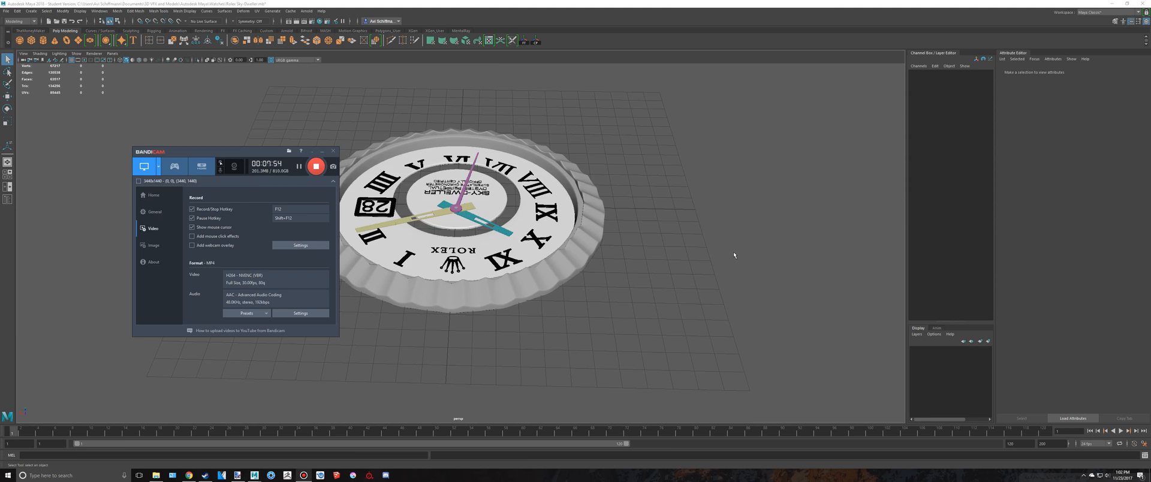
key("alt+Tab")
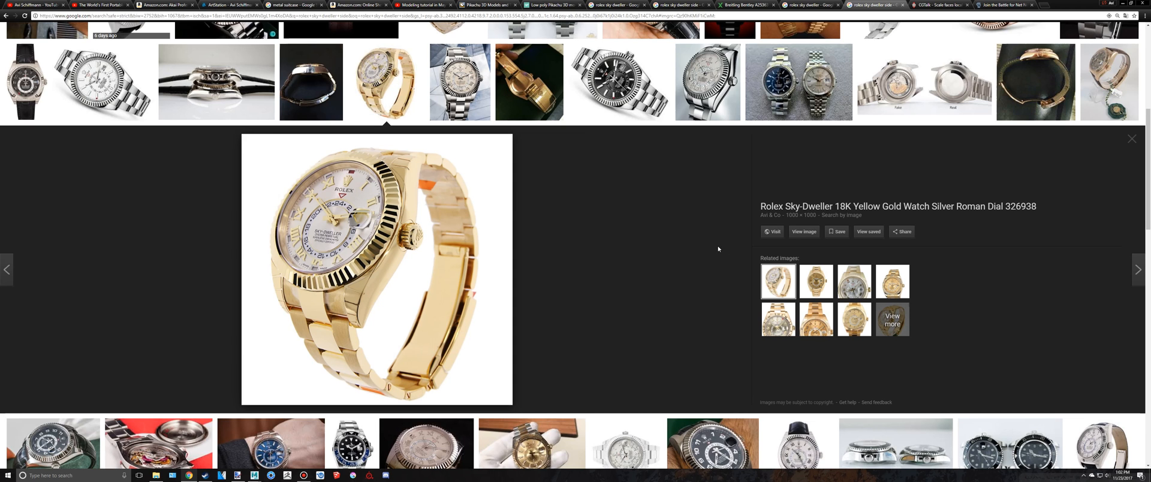
key("alt+Tab")
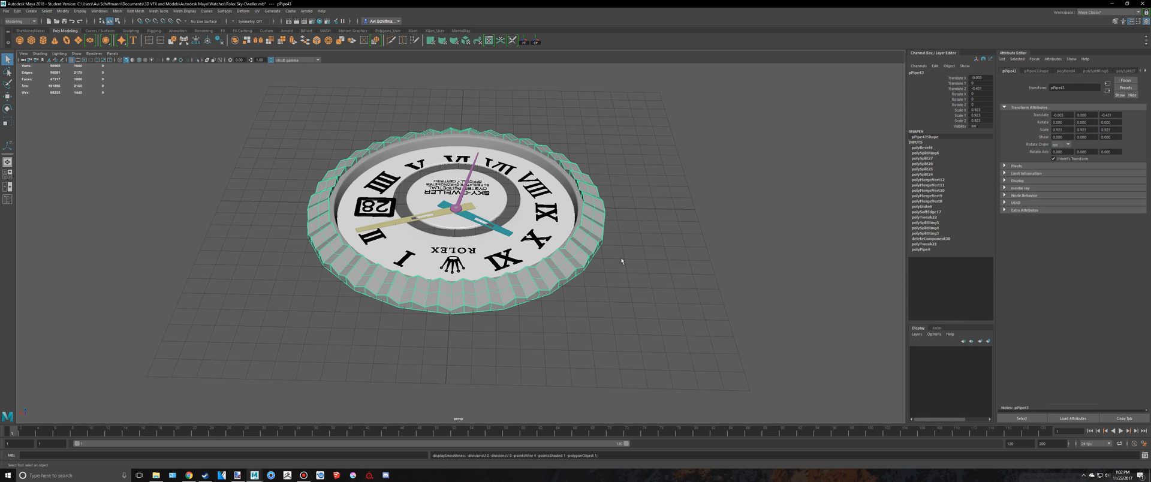
Examine the beveled flutes up close by switching the ring between smooth preview and the unsmoothed mesh.
left_click_drag(671, 257, 673, 243, "alt")
key("3")
scroll(678, 265, "up", 8)
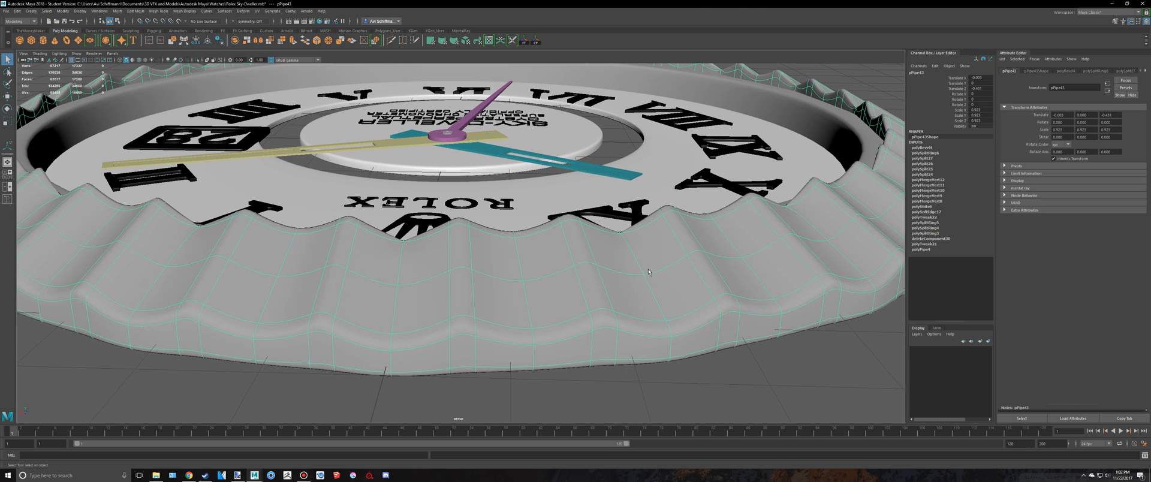
key("1")
key("3")
key("1")
key("3")
key("1")
scroll(462, 267, "down", 3)
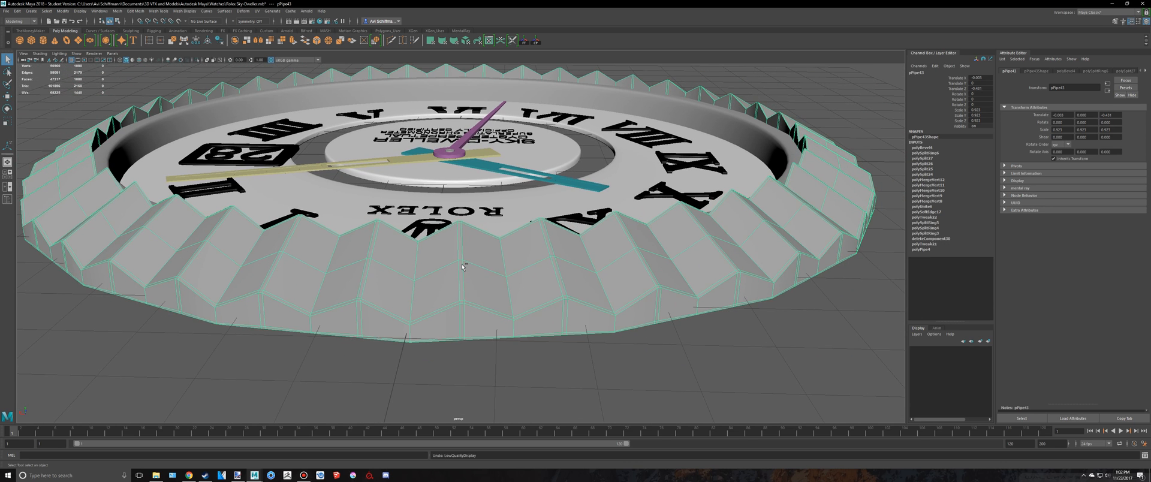
Undo the bevel of all flute creases and restore the crease edge selection on the unsmoothed ring.
scroll(462, 266, "down", 3)
key("ctrl+z")
key("ctrl+z")
key("ctrl+z")
key("ctrl+z")
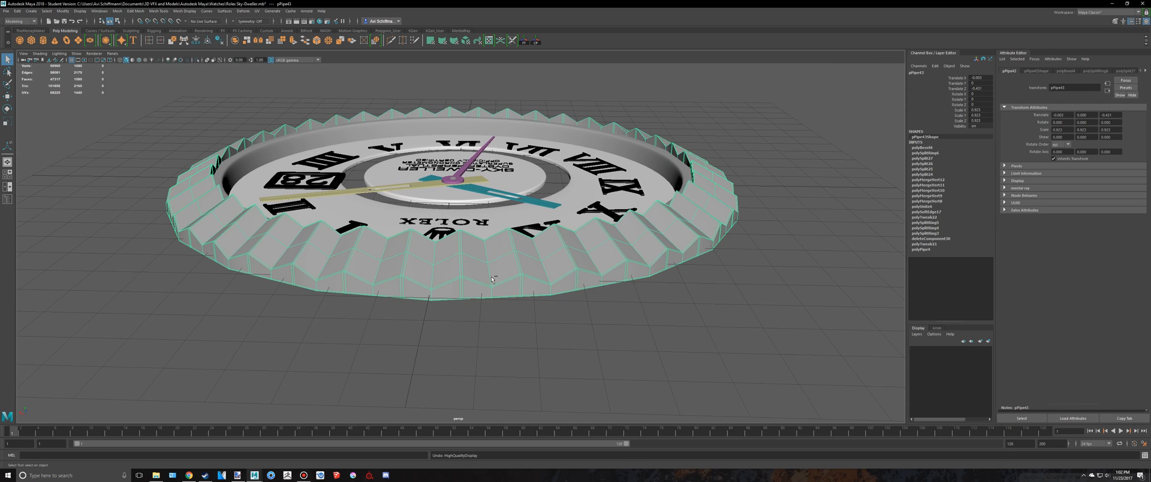
key("ctrl+z")
key("ctrl+z")
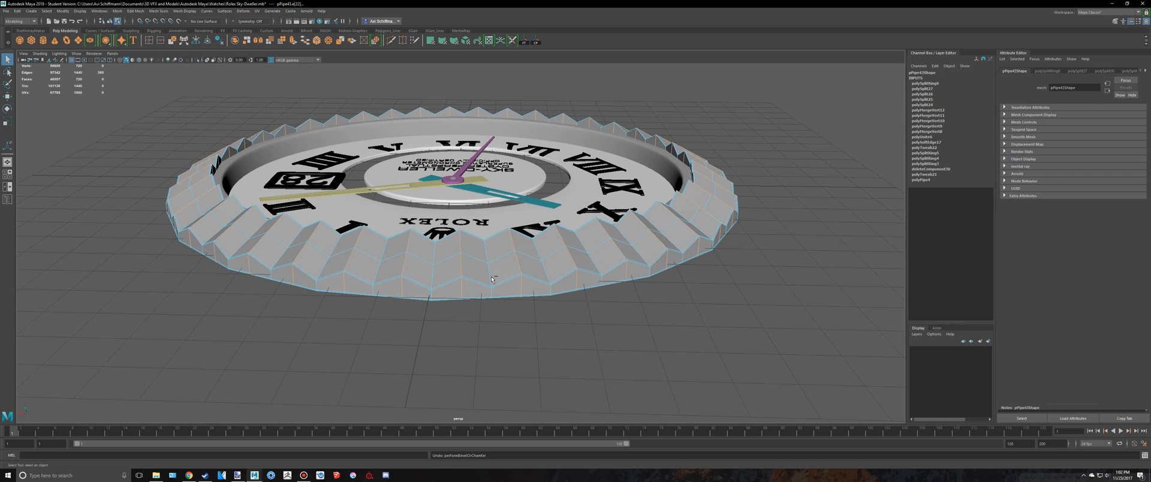
Bevel the selected flute creases with a fraction of 0.02 and show the whole ring in smooth preview.
left_click(328, 40)
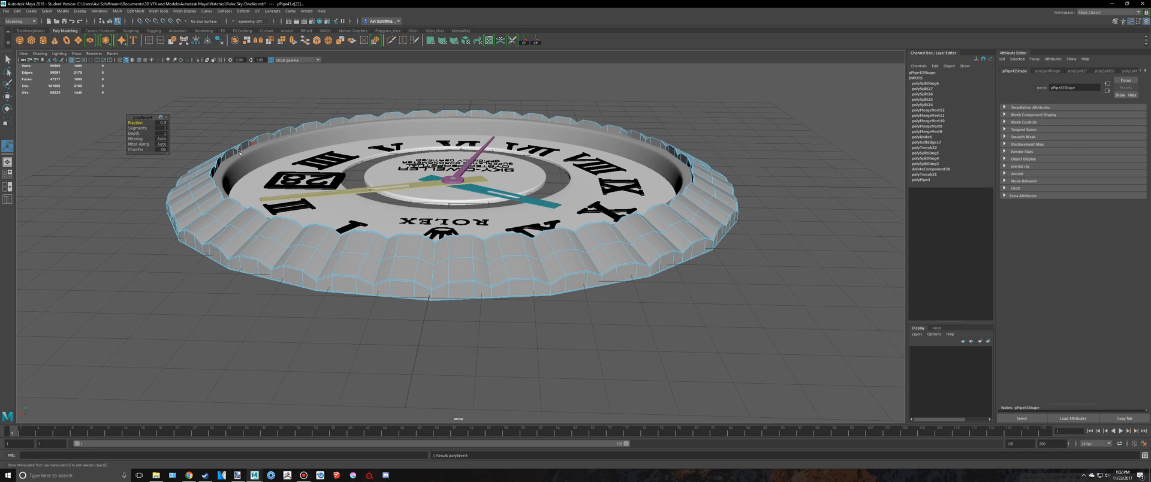
left_click(163, 123)
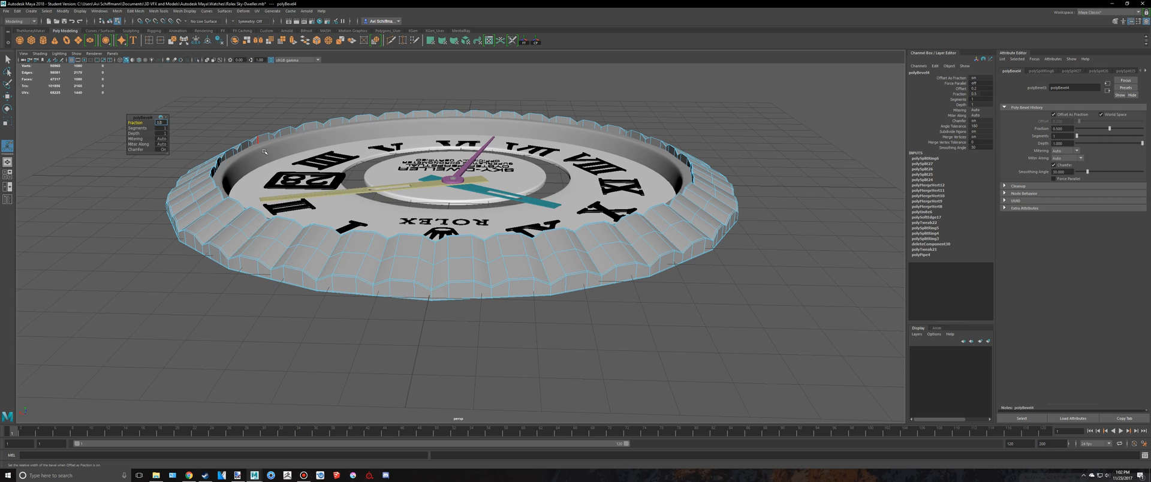
type("0.02")
key("Return")
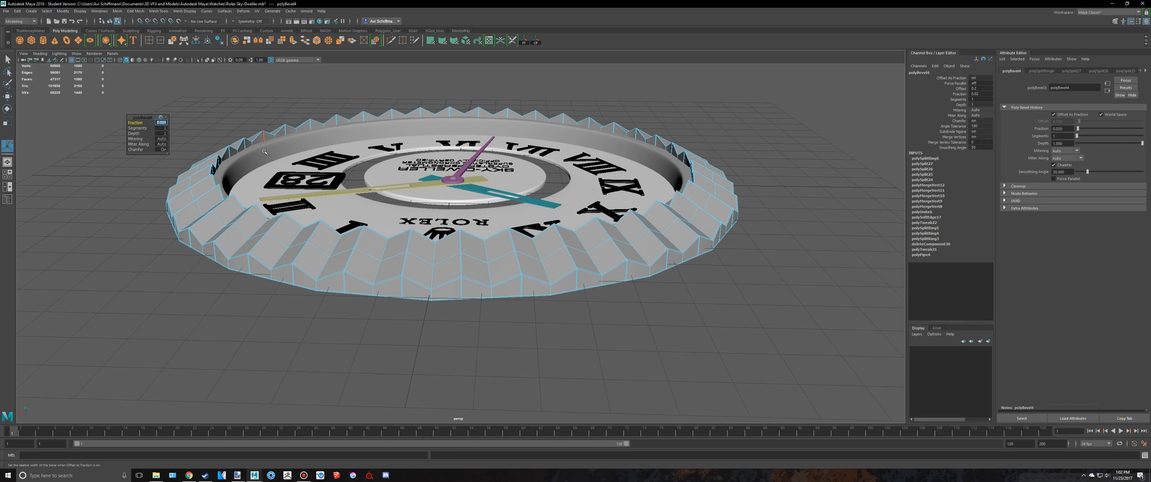
middle_click_drag(628, 266, 607, 264, "alt")
key("q")
right_click_drag(624, 230, 665, 216)
key("3")
left_click(735, 281)
left_click_drag(723, 282, 608, 300, "alt")
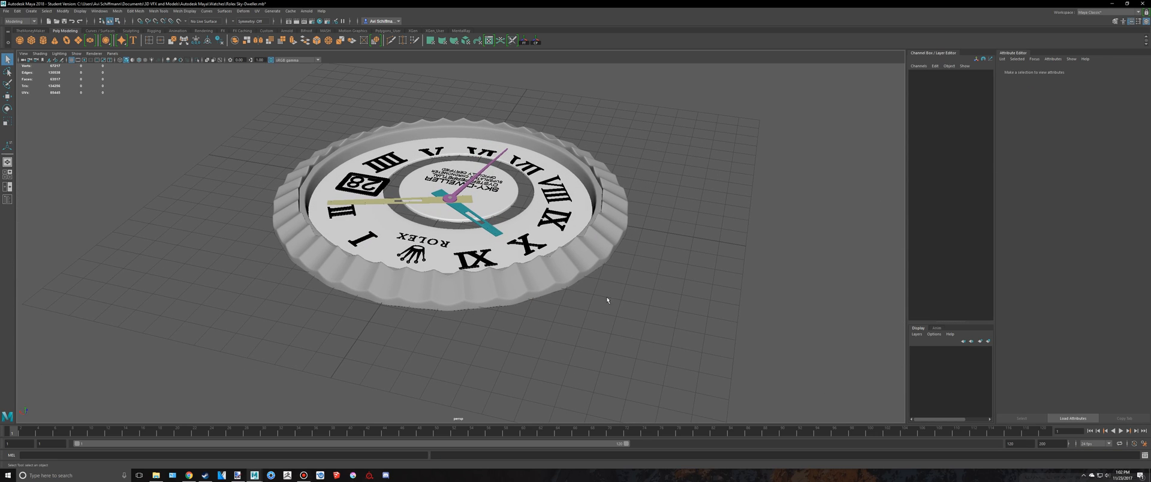
Examine the narrow crease bevels on the flutes near the crown logo by toggling the ring's smooth preview.
left_click(431, 296)
right_click_drag(431, 296, 521, 306, "alt")
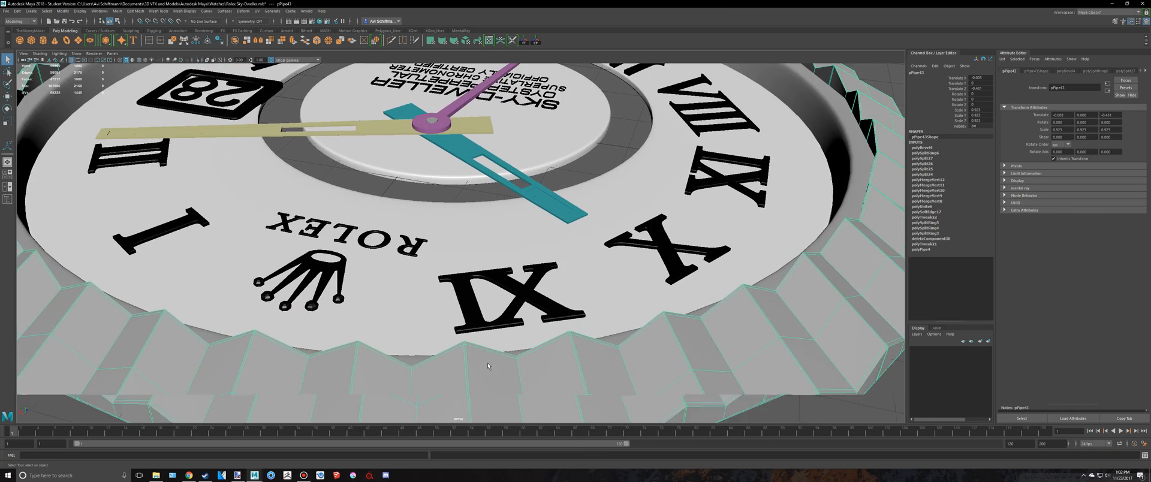
left_click_drag(522, 306, 526, 270, "alt")
key("1")
key("3")
key("1")
key("3")
key("1")
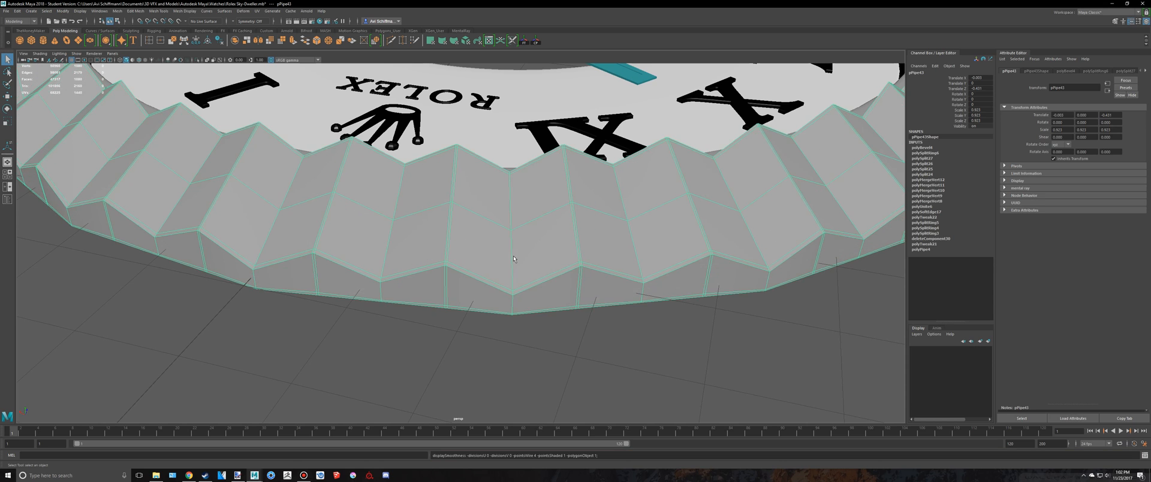
key("3")
key("1")
right_click_drag(514, 284, 520, 314, "alt")
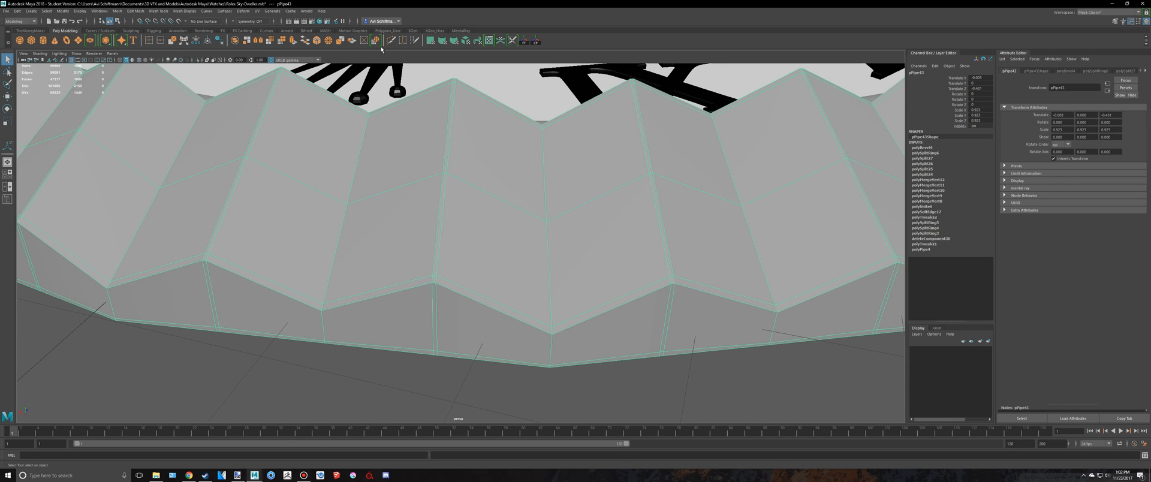
Insert an edge loop just above the flutes' lower zigzag edge with Multi-Cut and display the ring in smooth preview.
left_click(390, 40)
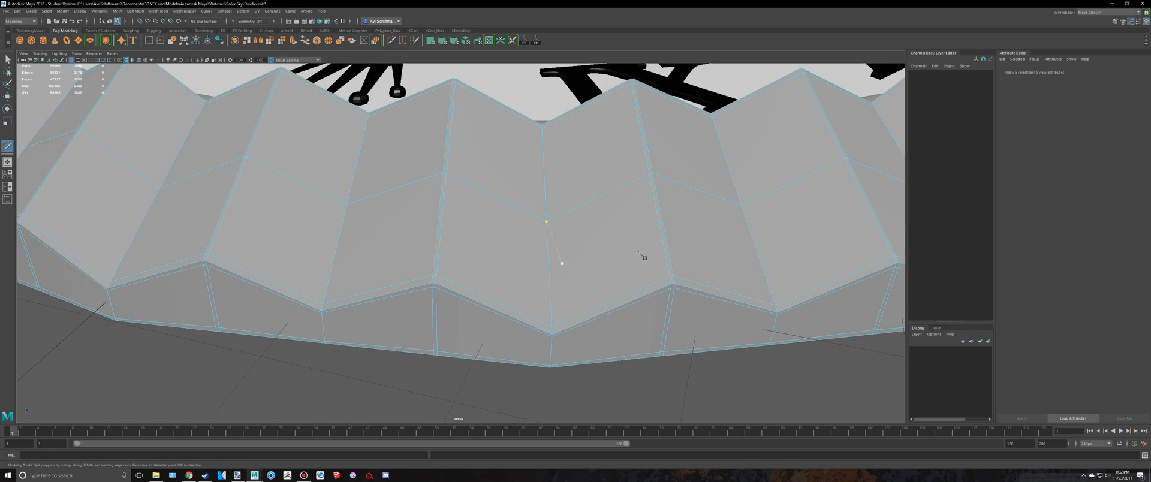
right_click_drag(641, 254, 653, 316, "alt")
left_click_drag(653, 316, 543, 220, "alt")
key("q")
right_click_drag(528, 205, 561, 193)
key("3")
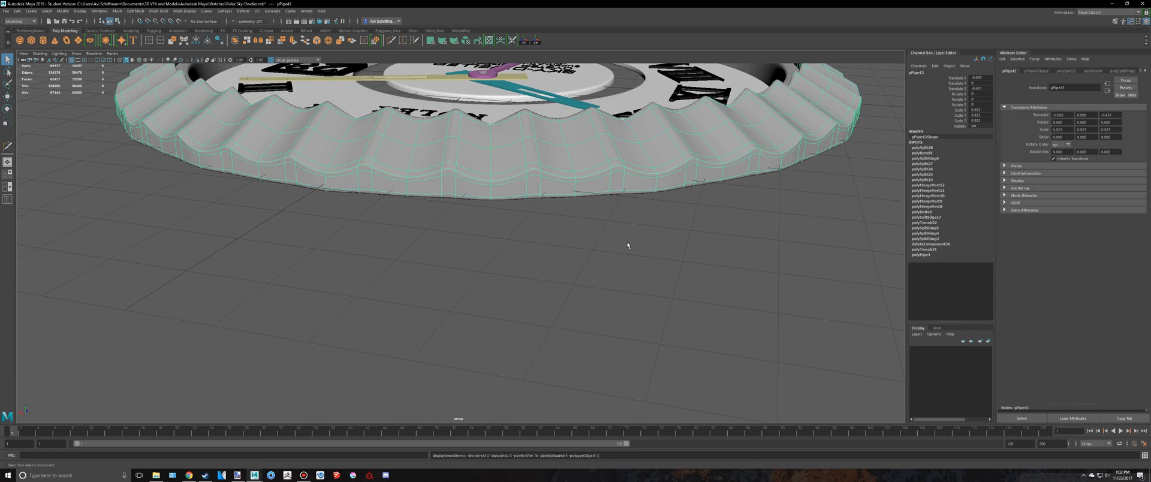
Examine the smoothed bezel from above and compare the flutes' inner edge with and without smooth preview.
left_click(641, 271)
left_click_drag(642, 274, 445, 248, "alt")
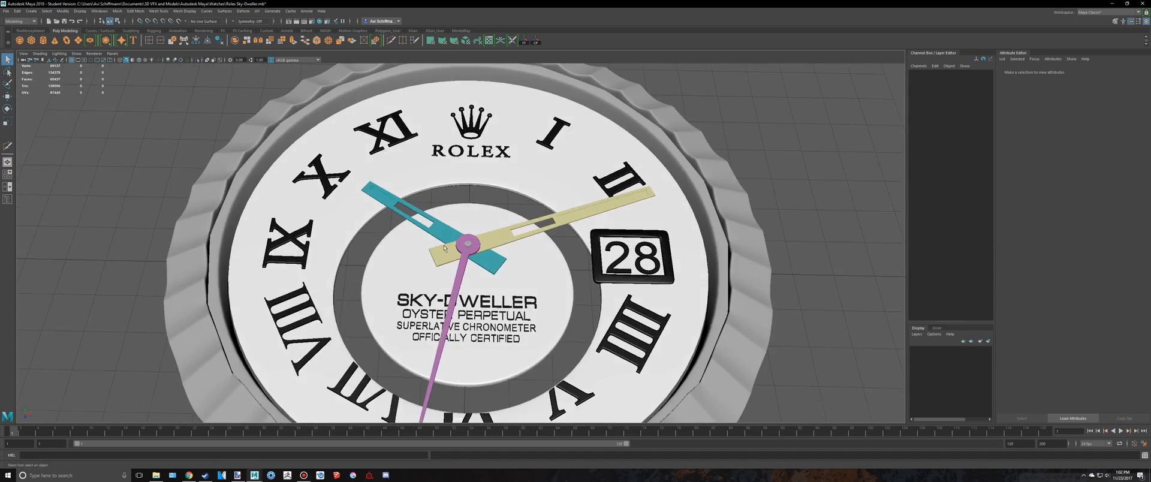
middle_click_drag(444, 248, 561, 412, "alt")
scroll(480, 217, "up", 8)
left_click(462, 187)
key("1")
key("3")
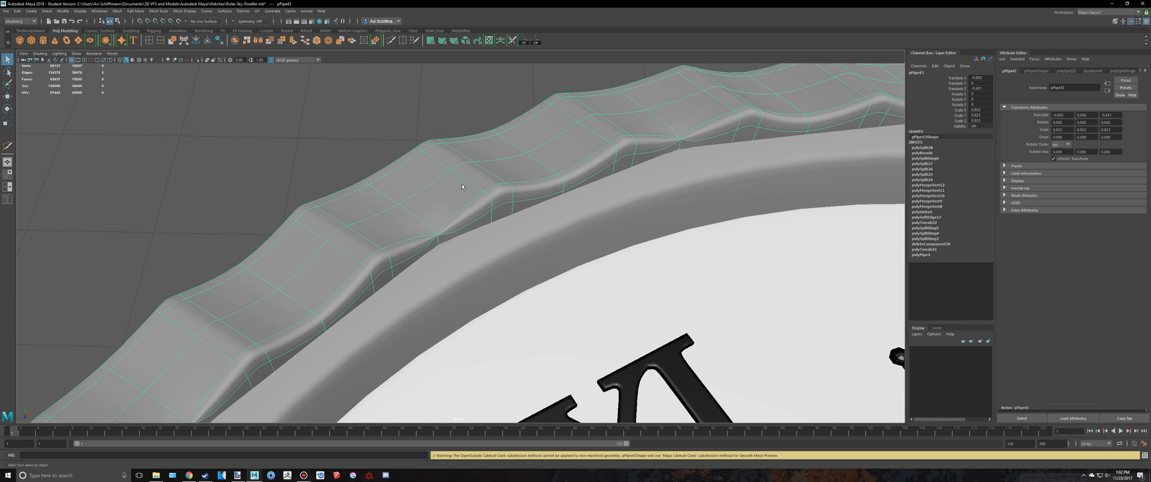
Insert an edge loop beside the flutes' inner zigzag edge with Multi-Cut and display the ring in smooth preview.
key("1")
scroll(393, 159, "up", 3)
key("y")
left_click(541, 152, "ctrl")
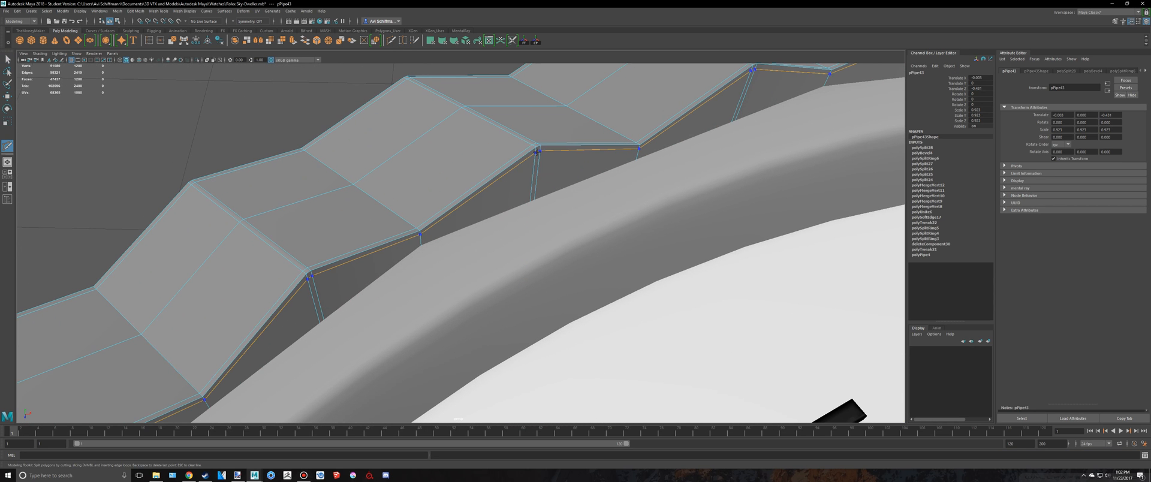
key("q")
right_click_drag(499, 157, 534, 147)
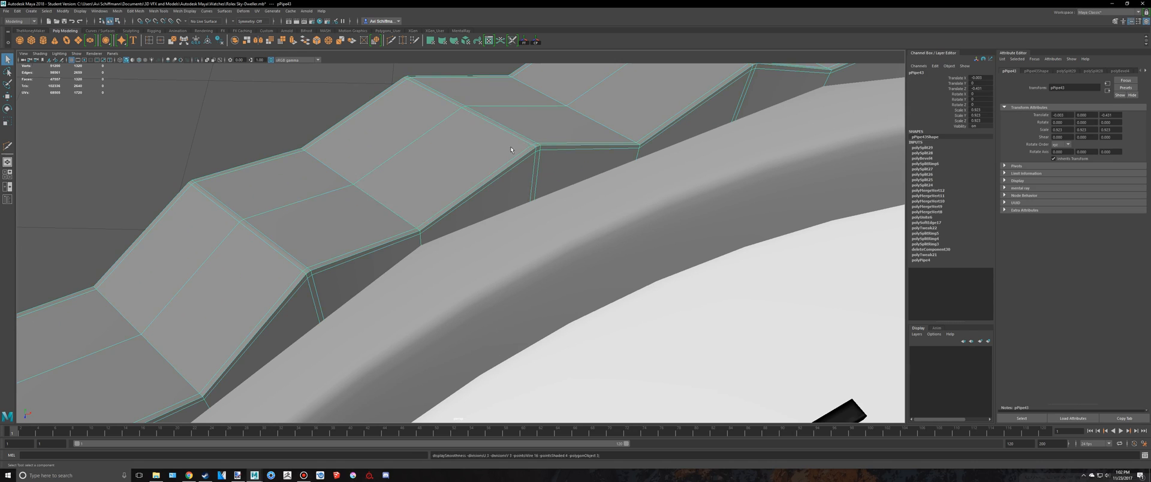
key("3")
left_click(242, 98)
Examine the gold Rolex Sky-Dweller reference photo in the browser and compare its bezel with the fluted ring in Maya.
scroll(382, 191, "down", 5)
left_click_drag(382, 191, 530, 227, "alt")
scroll(543, 195, "down", 4)
key("alt+Tab")
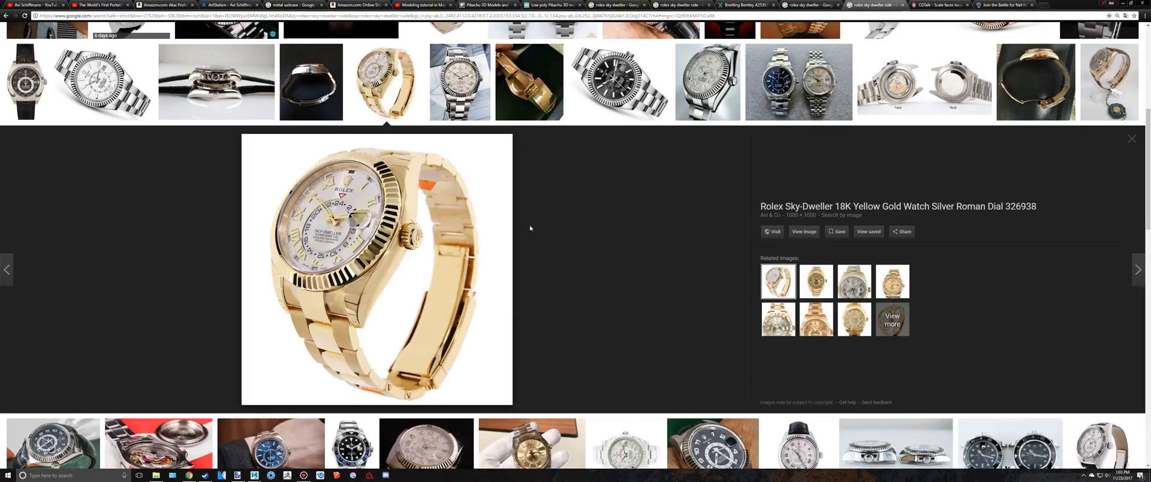
key("alt+Tab")
scroll(588, 249, "down", 3)
left_click_drag(589, 249, 586, 211, "alt")
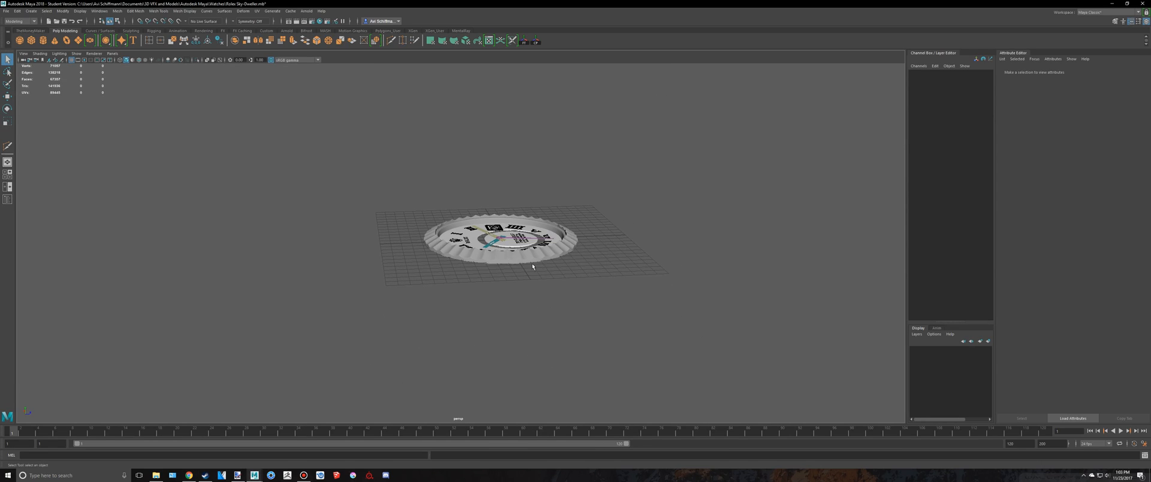
left_click(551, 262)
key("3")
scroll(579, 269, "up", 10)
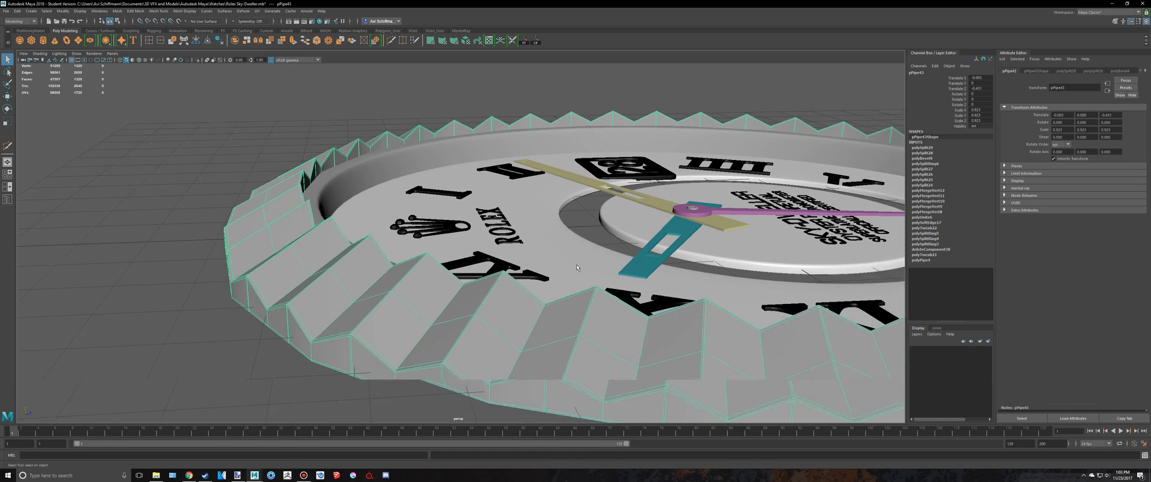
middle_click_drag(571, 242, 543, 204, "alt")
Split the edge rings of two neighbouring flute faces near the XI numeral lengthwise and check the ring in smooth preview.
key("1")
left_click_drag(543, 204, 587, 270, "alt")
middle_click_drag(593, 285, 577, 239, "alt")
mouse_move(525, 246)
right_mouse_down()
mouse_move(523, 225)
mouse_move(524, 259)
right_mouse_up()
left_click(513, 242)
left_click(524, 257)
left_click_drag(524, 258, 529, 257, "alt")
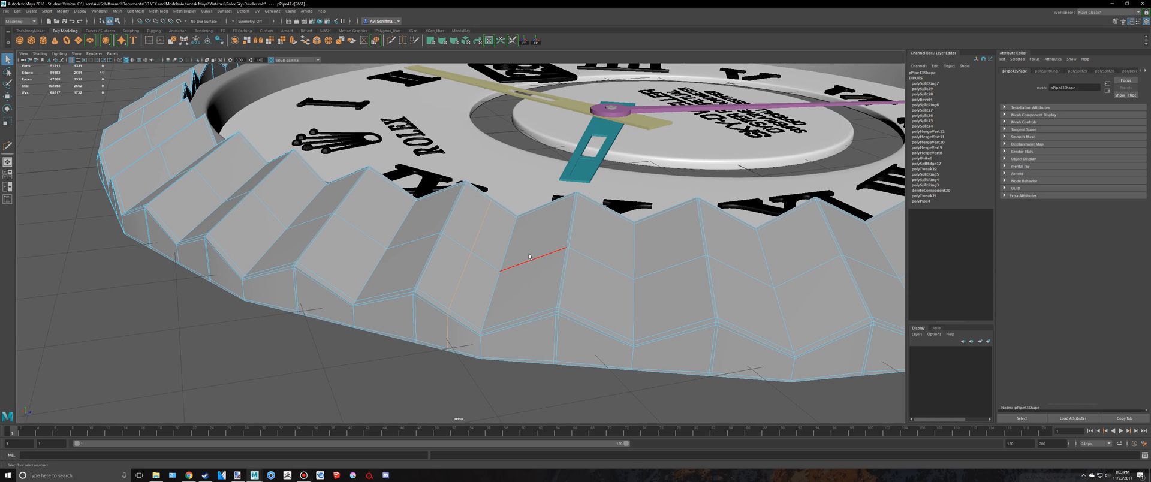
left_click(530, 257)
key("g")
right_click_drag(553, 236, 585, 226)
key("3")
left_click(331, 356)
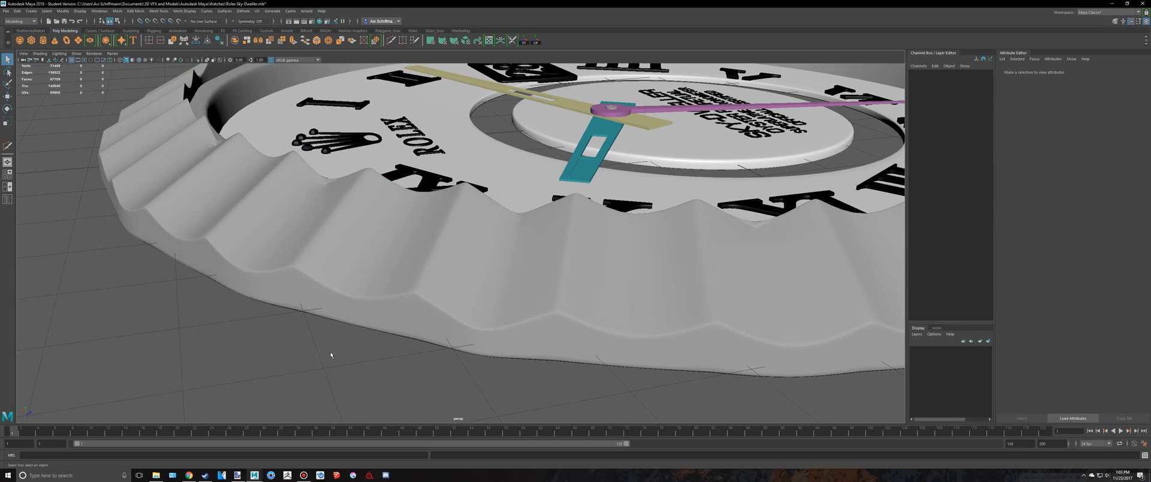
scroll(330, 355, "down", 3)
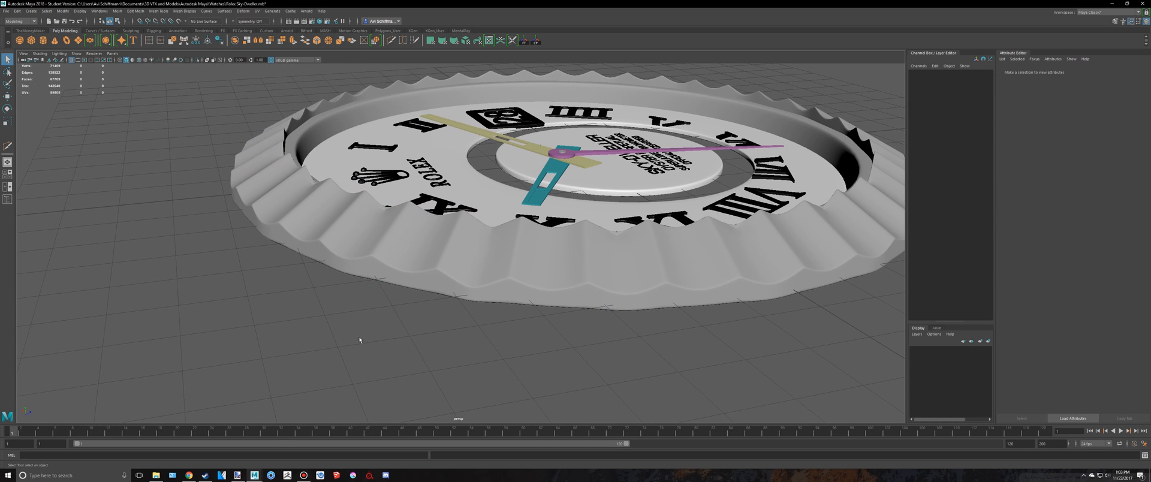
Turn off the ring's smooth preview and split the next flute faces lengthwise from the XI numeral past the X.
left_click(466, 280)
key("1")
scroll(578, 300, "up", 3)
middle_click_drag(578, 300, 503, 276, "alt")
right_click_drag(504, 276, 502, 252)
left_click(470, 253)
left_click(591, 257)
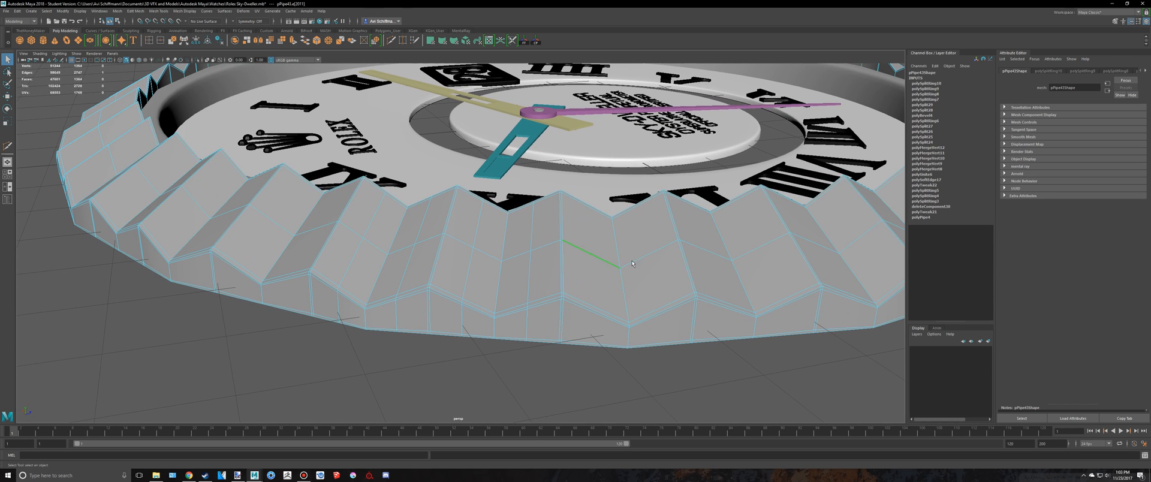
left_click(649, 254)
left_click(705, 251)
left_click(761, 248)
key("g")
Add lengthwise edge loops through the middle of the flute faces around the IX numeral.
middle_click_drag(760, 248, 593, 269, "alt")
left_click(574, 275)
key("g")
left_click(521, 280)
key("g")
left_click(658, 257)
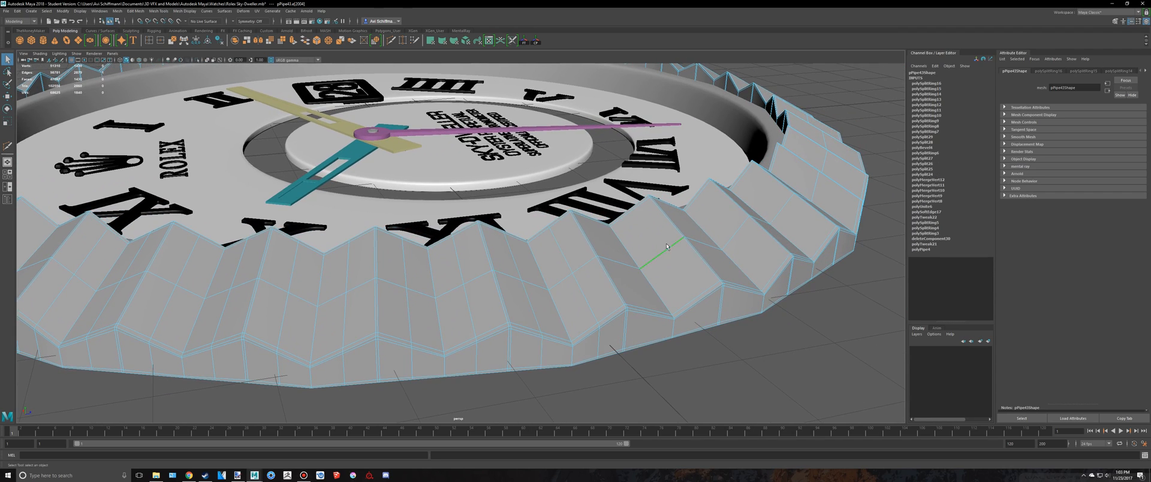
left_click_drag(743, 270, 599, 307, "alt")
key("g")
left_click(471, 298)
key("g")
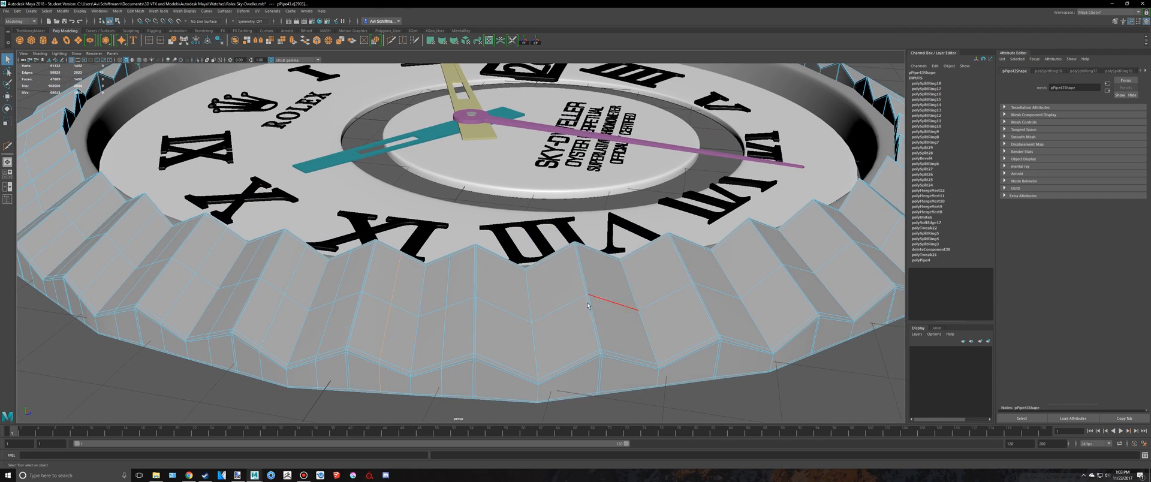
Continue splitting the flute faces lengthwise from the VIII numeral towards the VII.
left_click(559, 309)
key("g")
left_click(669, 296)
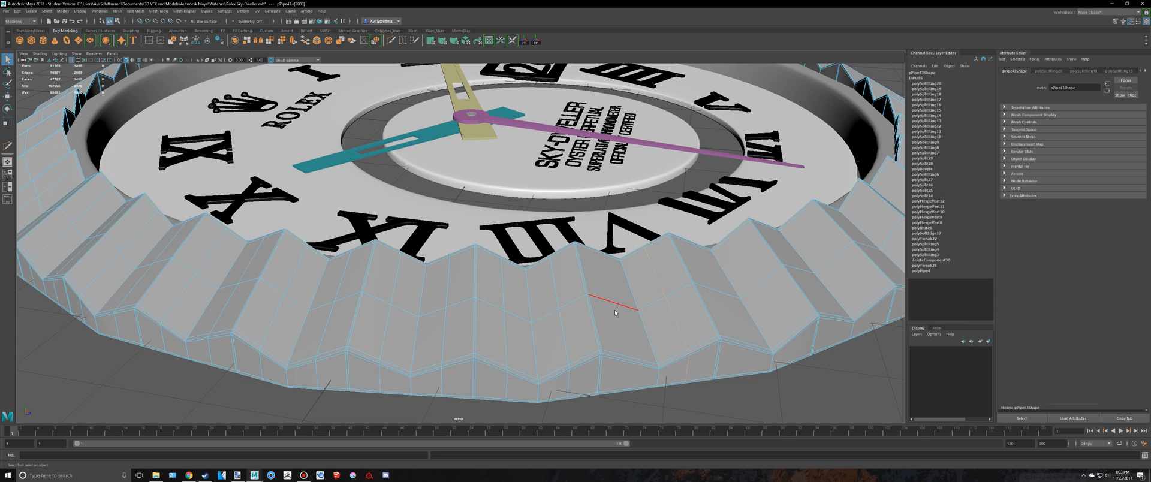
key("g")
left_click(614, 303)
key("g")
left_click_drag(705, 304, 611, 292, "alt")
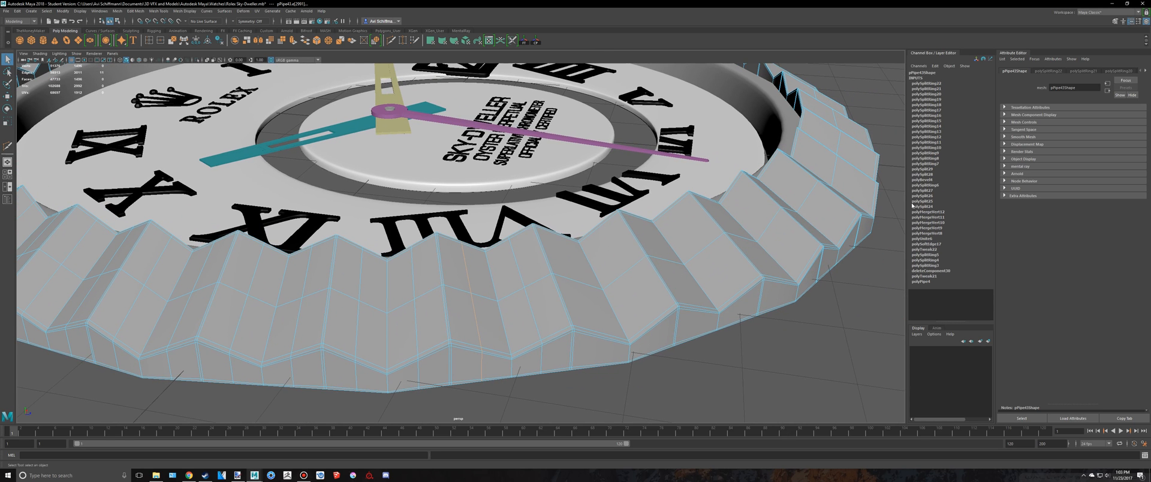
left_click(587, 277)
left_click(613, 279)
left_click(634, 268)
left_click(668, 265)
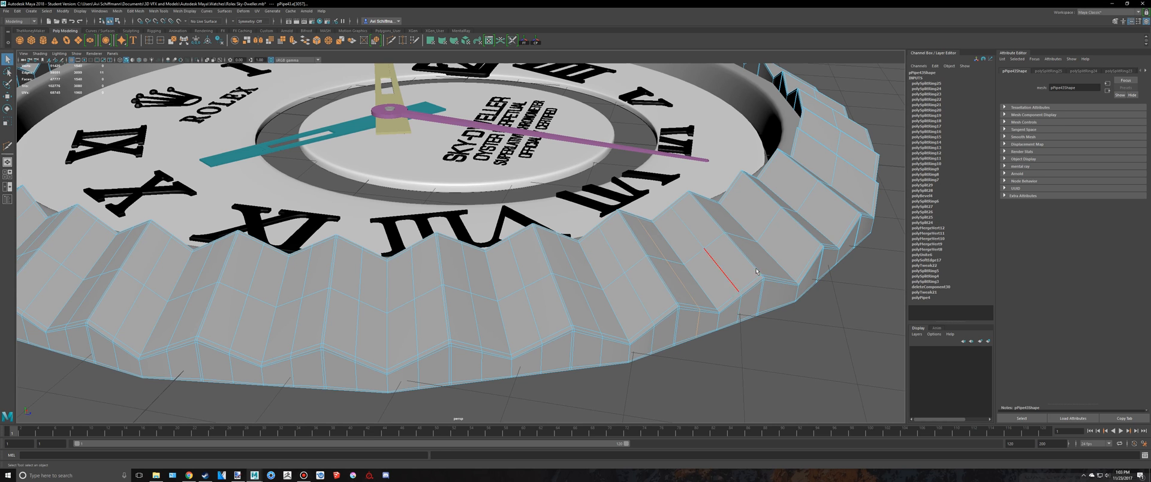
key("g")
Split the edge rings of the flute faces between the VII and VI numerals lengthwise.
left_click_drag(751, 268, 754, 305, "alt")
left_click(736, 246)
left_click(771, 272)
left_click(748, 269)
left_click(803, 280)
middle_click_drag(754, 304, 692, 294, "alt")
left_click(671, 300)
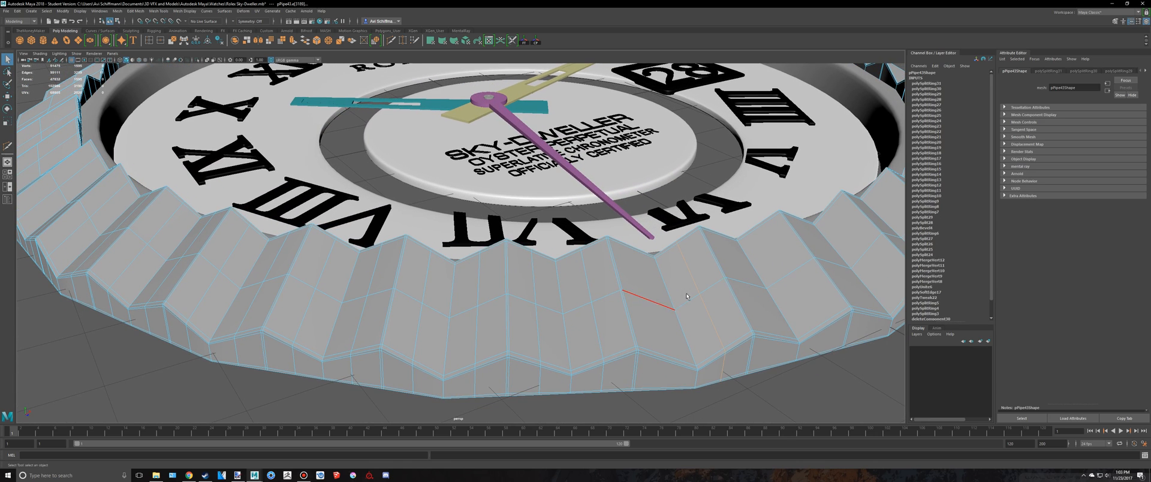
left_click(750, 267)
key("g")
left_click(754, 289)
key("g")
Add a lengthwise middle loop to each flute face between the VI and V numerals.
middle_click_drag(782, 261, 651, 255, "alt")
left_click(619, 272)
key("g")
left_click_drag(729, 264, 702, 272, "alt")
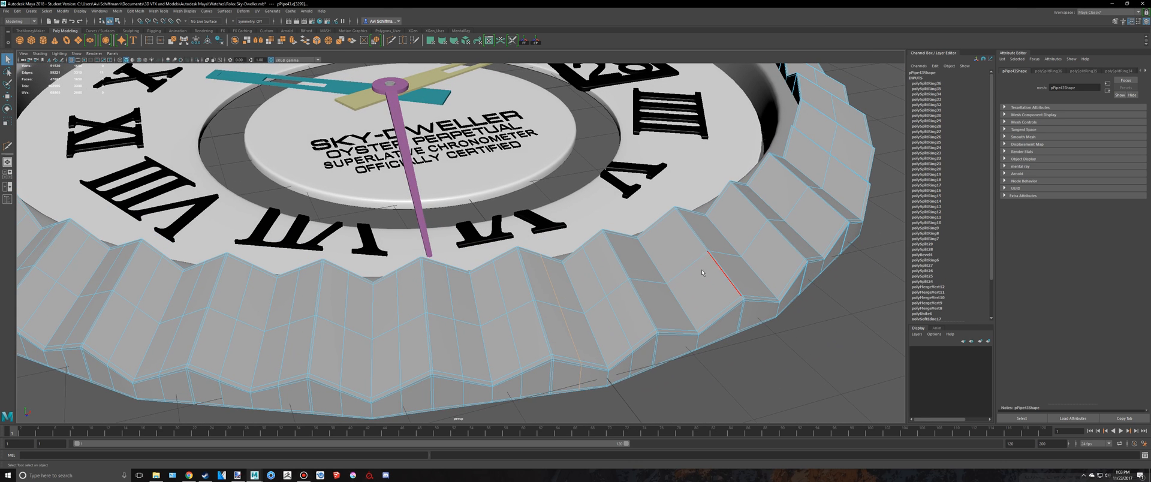
left_click(651, 283)
key("g")
left_click(753, 242)
key("g")
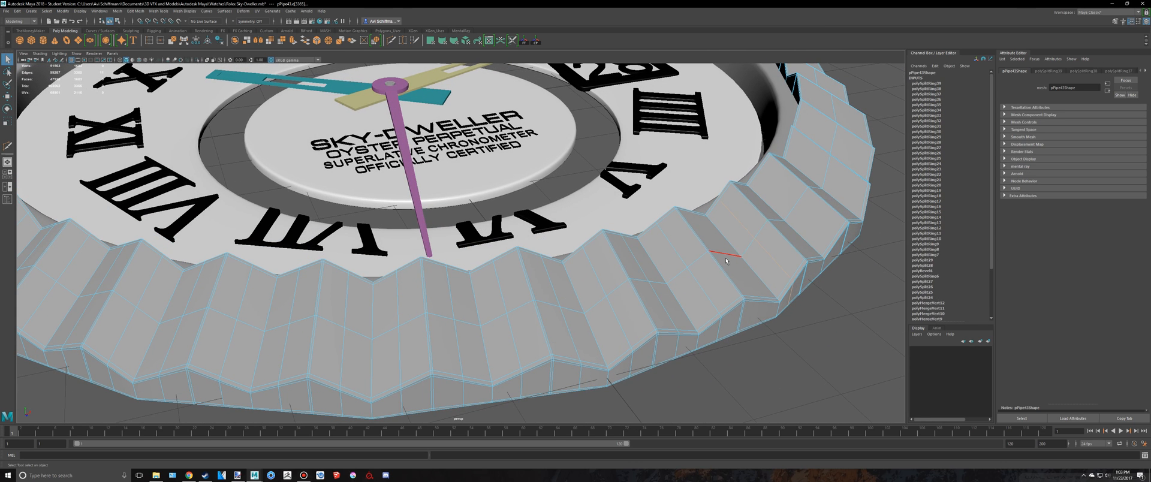
left_click(802, 281)
key("g")
Split the flute faces between the V and IIII numerals lengthwise through their middle edges.
left_click_drag(802, 281, 642, 276, "alt")
left_click(715, 270)
key("g")
left_click(555, 256)
key("g")
left_click(511, 266)
key("g")
left_click(642, 235)
key("g")
left_click(598, 248)
key("g")
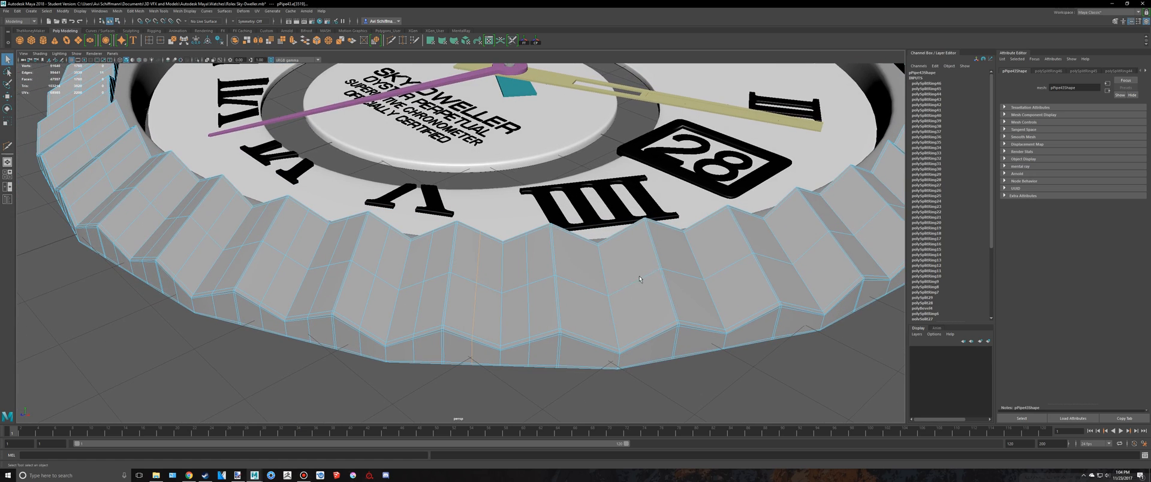
Add lengthwise edge loops to the flute faces beside the IIII numeral.
left_click(634, 282)
key("g")
left_click(582, 286)
key("g")
middle_click_drag(686, 289, 671, 290, "alt")
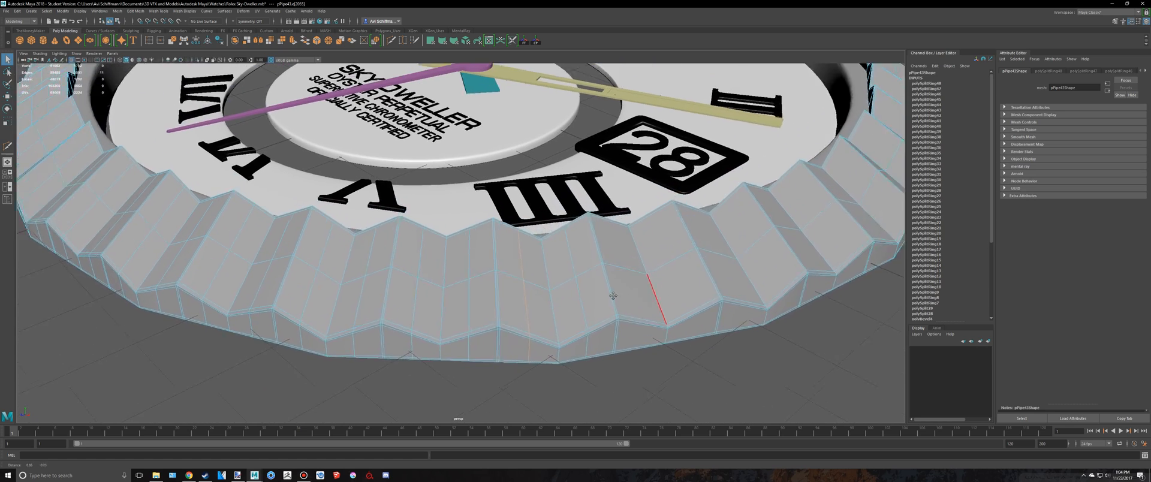
left_click_drag(671, 290, 521, 276, "alt")
left_click(486, 288)
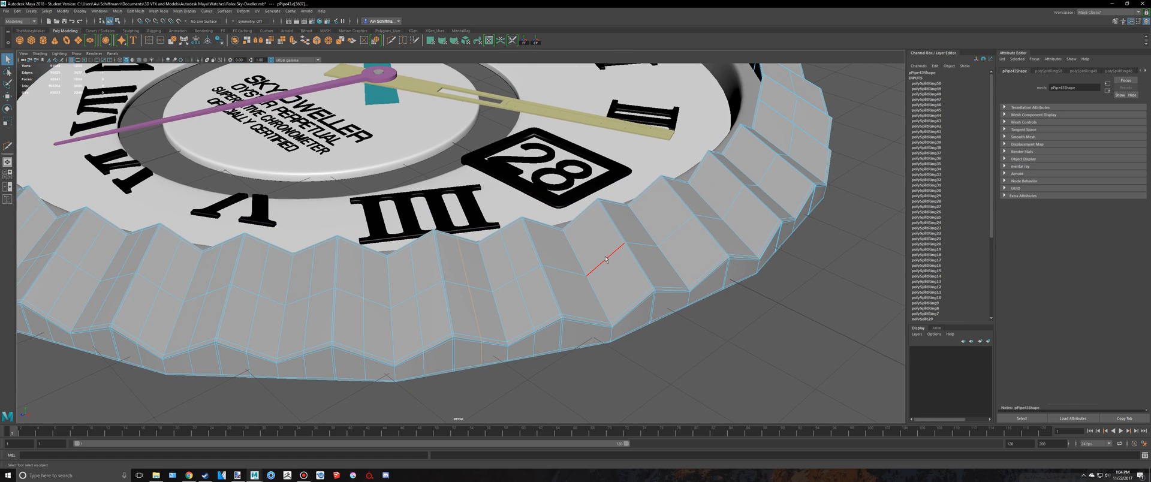
Split the flute faces lengthwise from the IIII numeral past the 28 date window.
left_click_drag(567, 299, 615, 295, "alt")
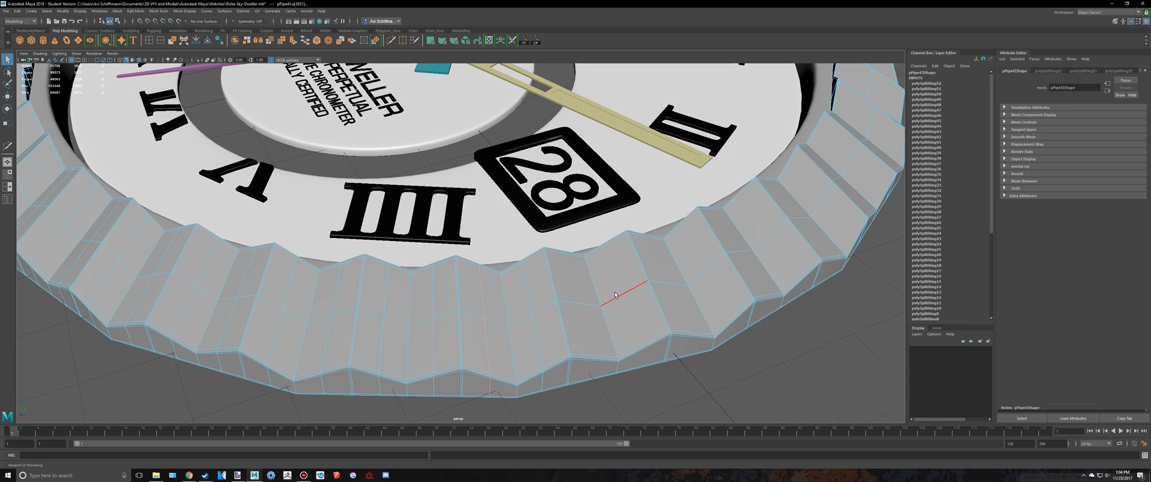
left_click(304, 475)
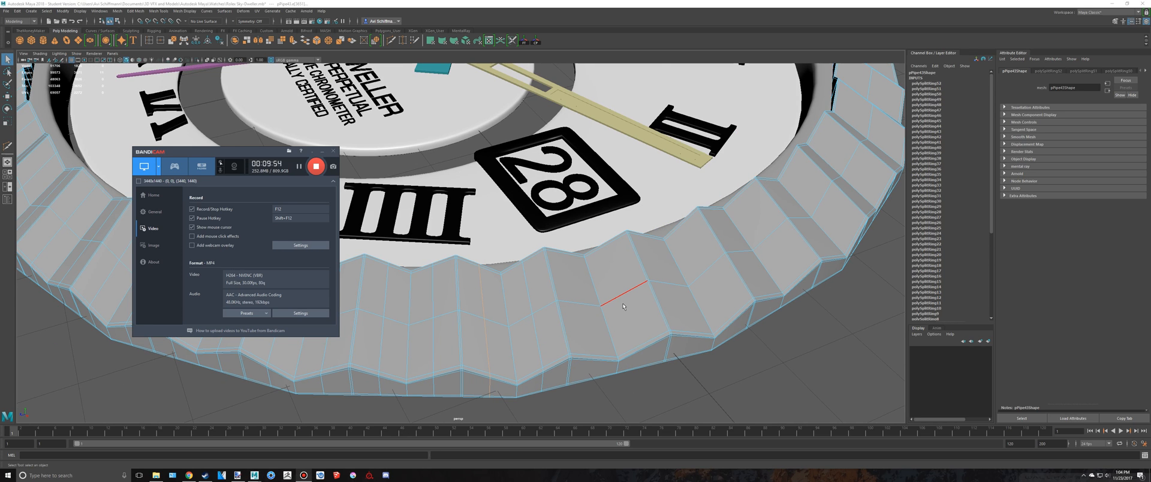
left_click_drag(625, 306, 581, 296, "alt")
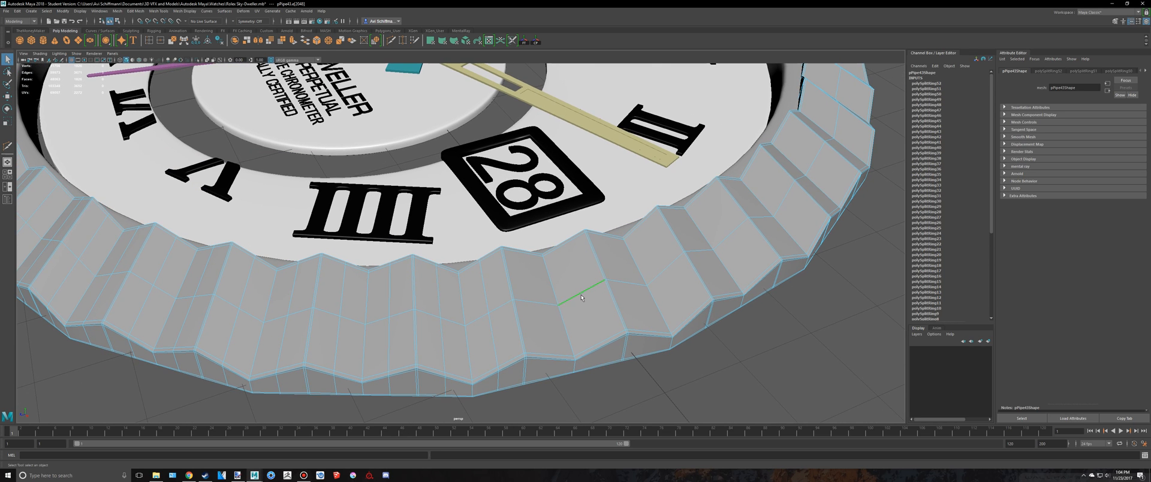
left_click(536, 310)
key("g")
left_click(665, 271)
key("g")
left_click(627, 286)
key("g")
left_click_drag(698, 304, 654, 296, "alt")
left_click(633, 306)
key("g")
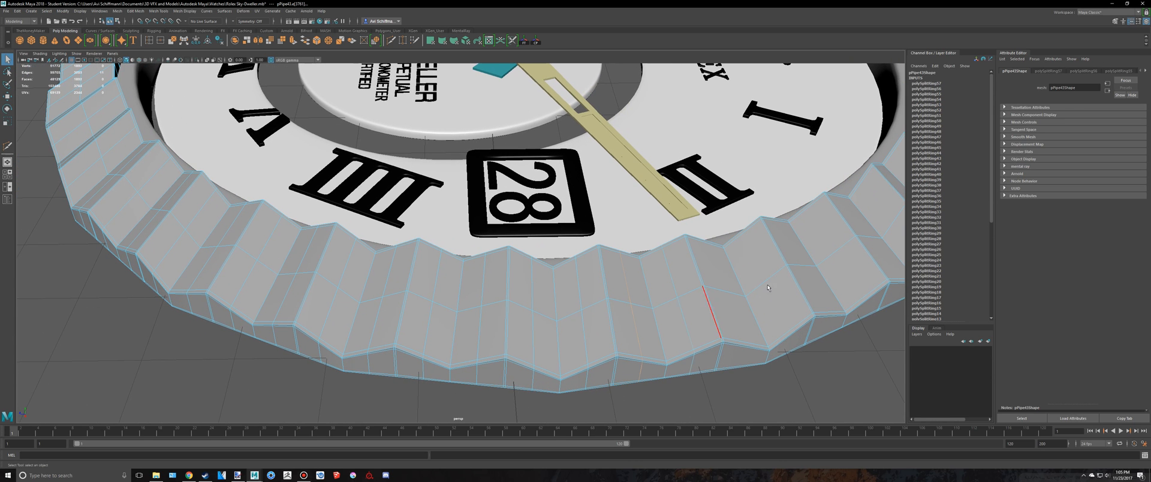
Add lengthwise middle loops to the flute faces next to the II numeral.
left_click(756, 287)
key("g")
middle_click_drag(760, 270, 592, 264, "alt")
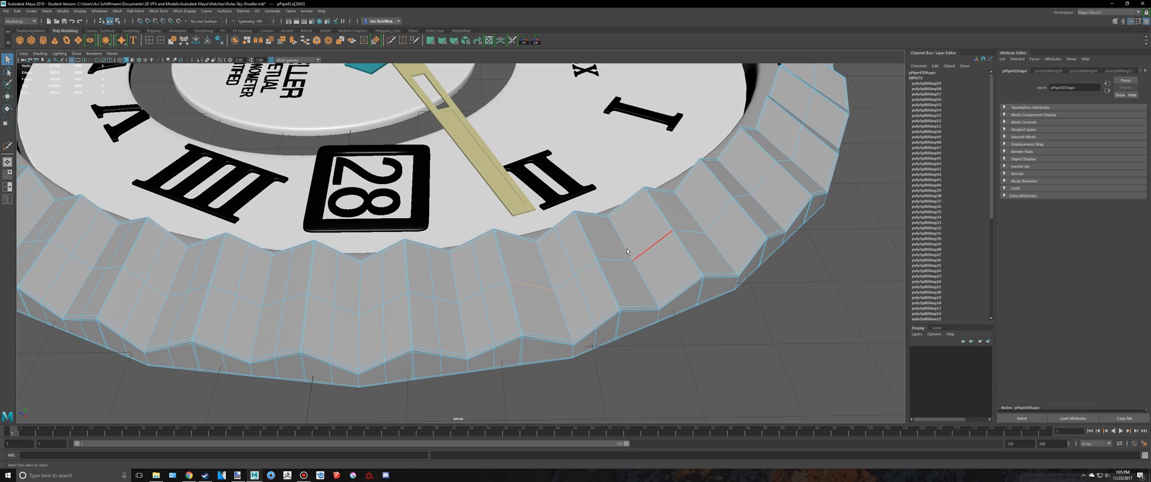
left_click(654, 246)
key("g")
left_click(615, 260)
key("g")
Split the edge rings of the flute faces from the II numeral to the I numeral lengthwise.
left_click_drag(751, 264, 654, 287, "alt")
left_click(654, 287)
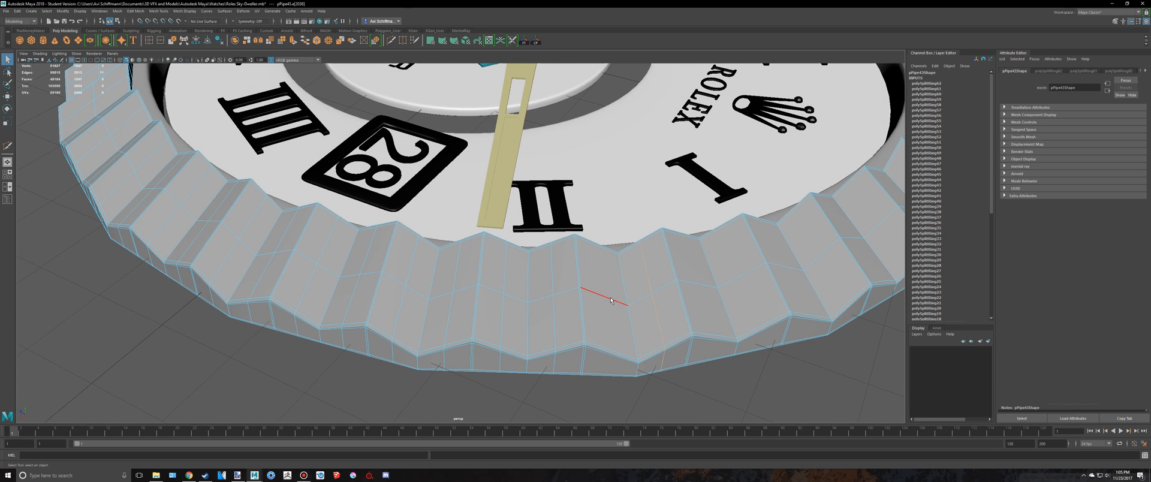
left_click(698, 285)
key("g")
left_click_drag(750, 277, 702, 303, "alt")
left_click(683, 344)
key("g")
middle_click_drag(743, 341, 516, 257, "alt")
left_click(516, 257)
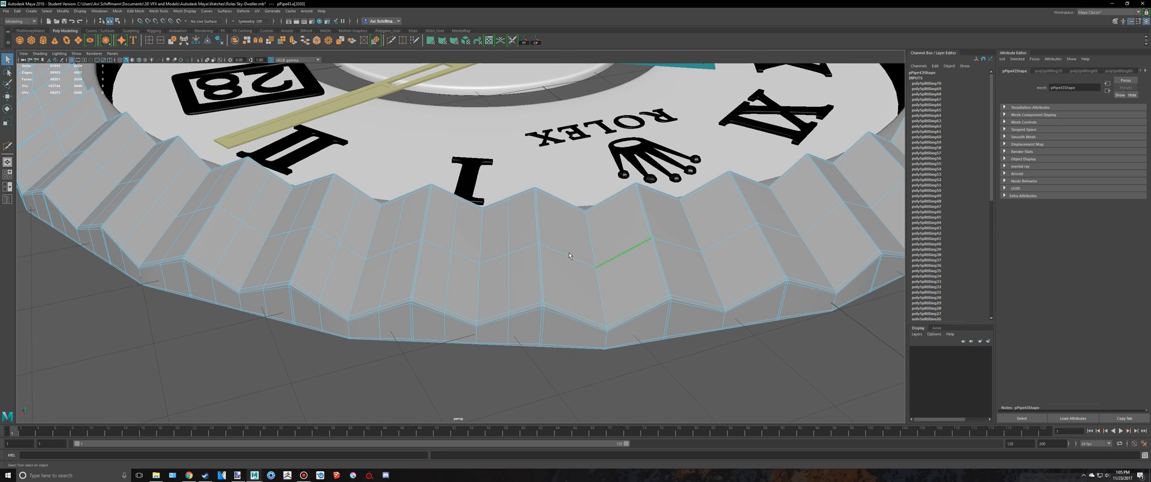
key("g")
Add lengthwise edge loops to the flute faces beside the crown logo.
left_click_drag(683, 289, 667, 303, "alt")
left_click(670, 270)
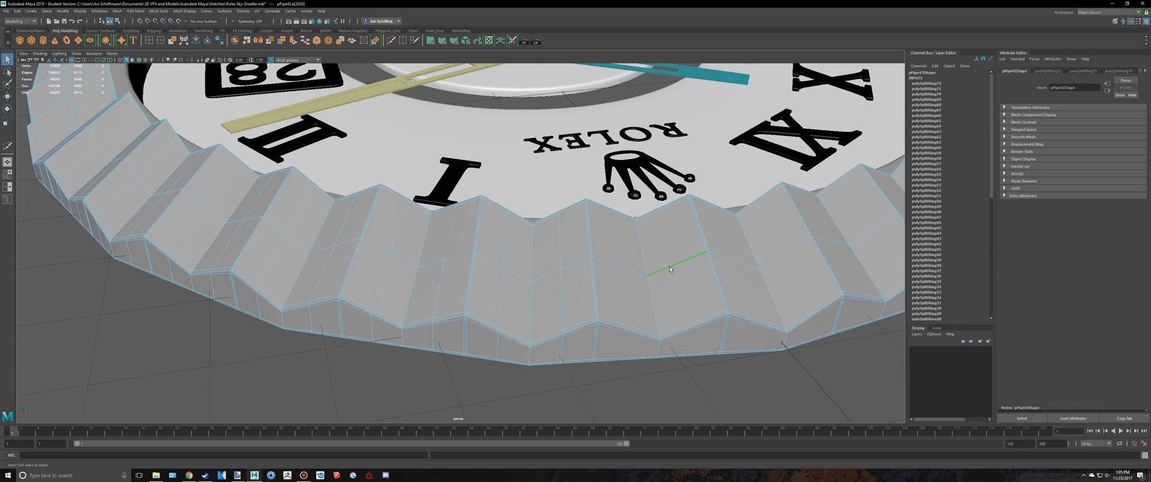
key("g")
left_click(627, 271)
left_click_drag(761, 299, 606, 264, "alt")
key("g")
key("g")
left_click(568, 269)
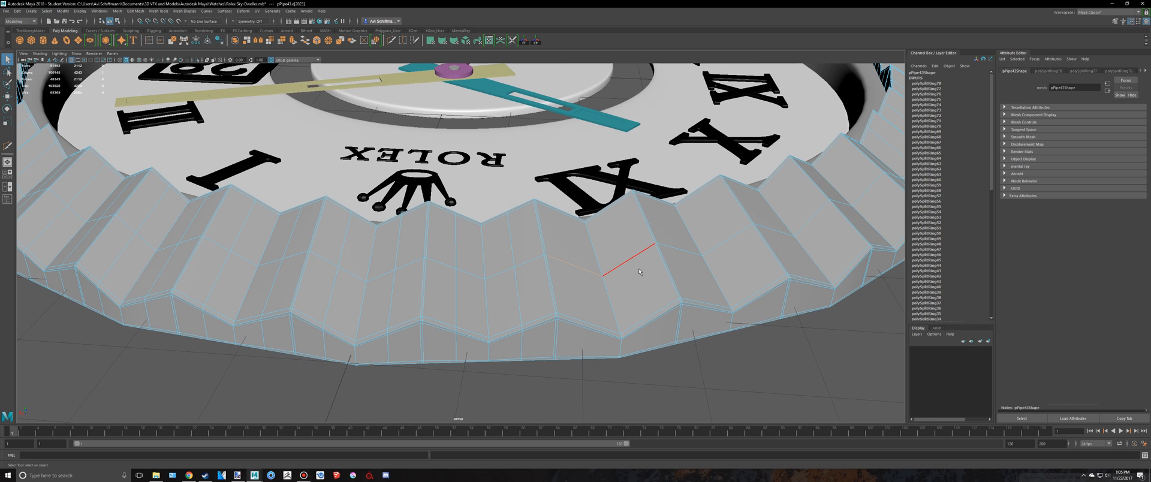
Split the remaining flute faces near the XI numeral lengthwise, return to object mode and deselect the ring.
left_click_drag(715, 274, 615, 262, "alt")
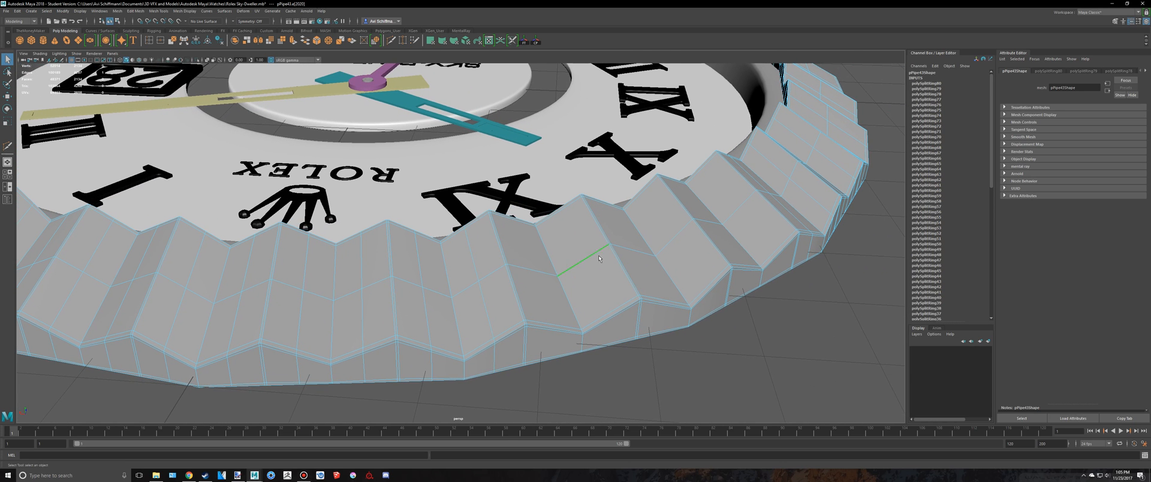
key("g")
left_click_drag(697, 275, 611, 256, "alt")
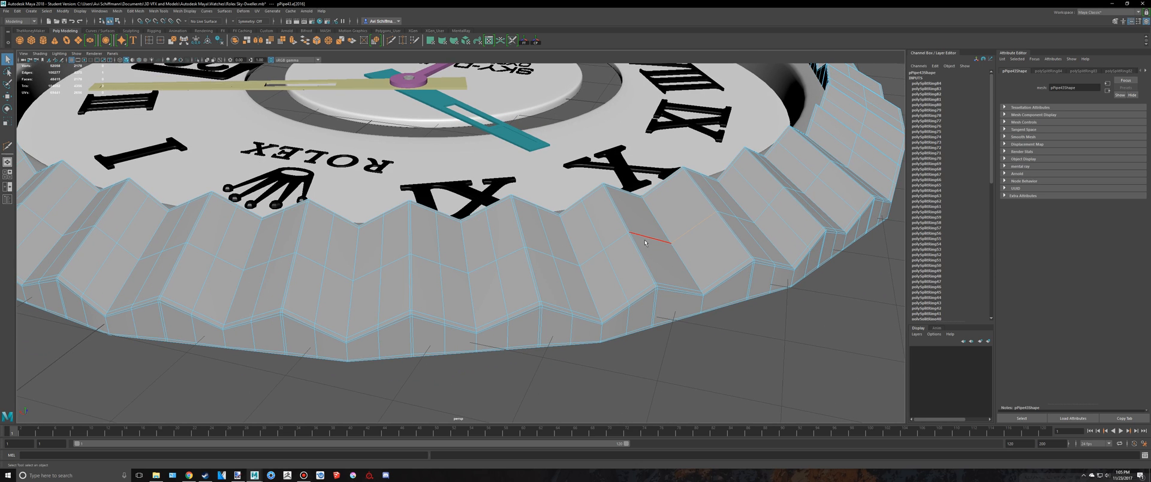
key("g")
left_click_drag(784, 266, 738, 270, "alt")
scroll(590, 300, "down", 8)
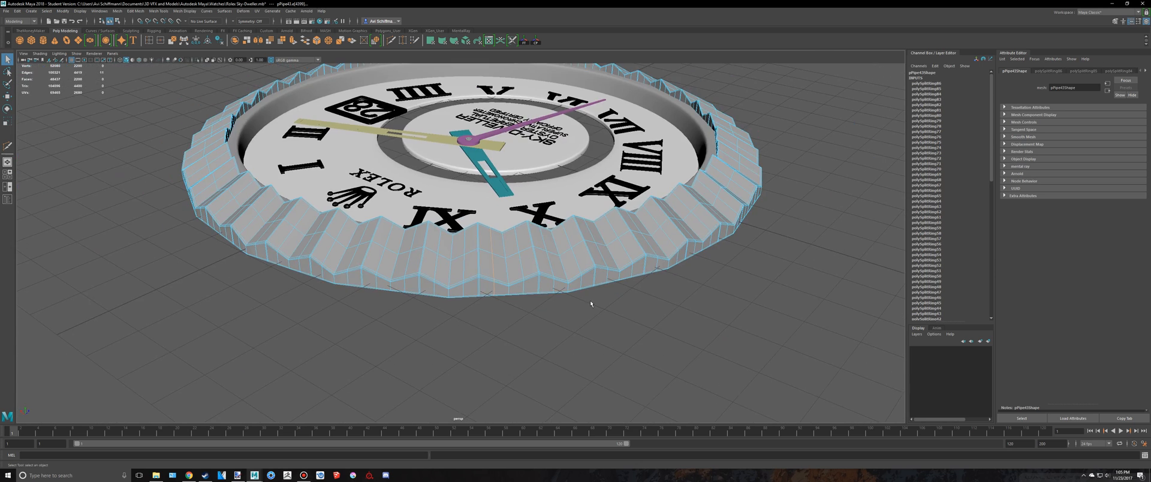
right_click_drag(555, 245, 606, 231)
left_click(689, 273)
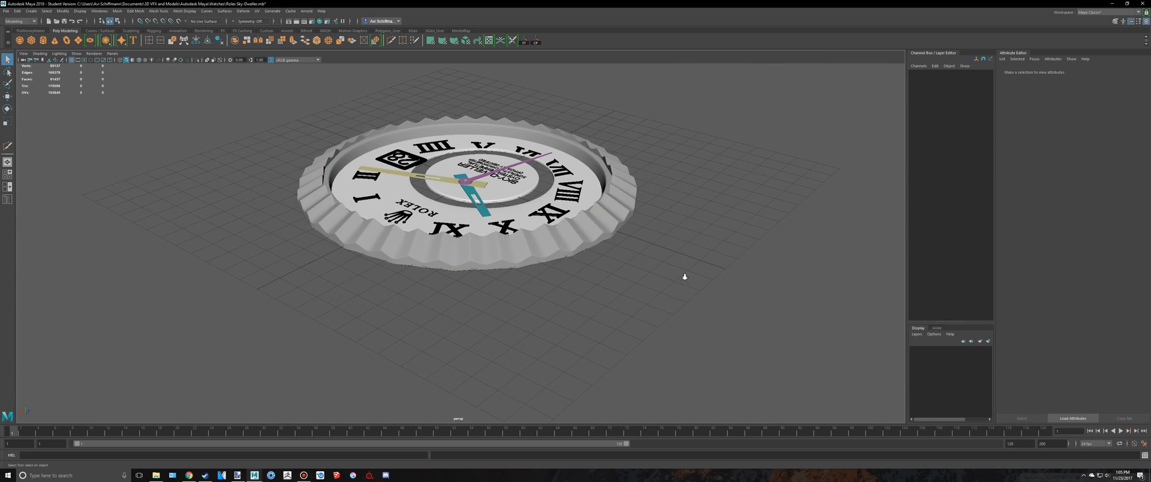
Examine the whole bezel from above with and without smooth preview.
scroll(656, 280, "down", 5)
scroll(600, 276, "up", 8)
scroll(600, 276, "up", 4)
left_click(620, 283)
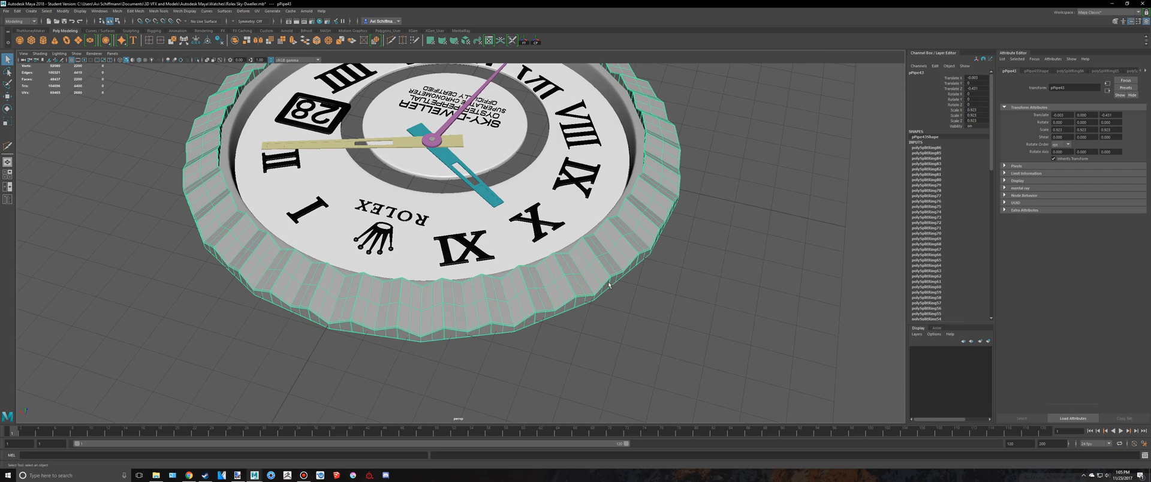
key("3")
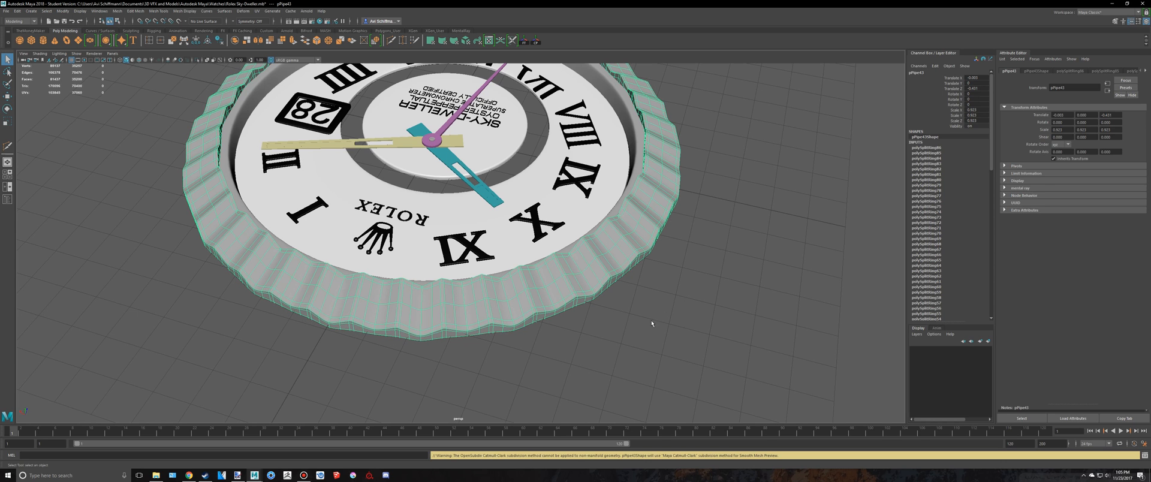
left_click(651, 314)
right_click_drag(651, 314, 595, 285, "alt")
left_click_drag(579, 298, 766, 290, "alt")
left_click(617, 269)
key("1")
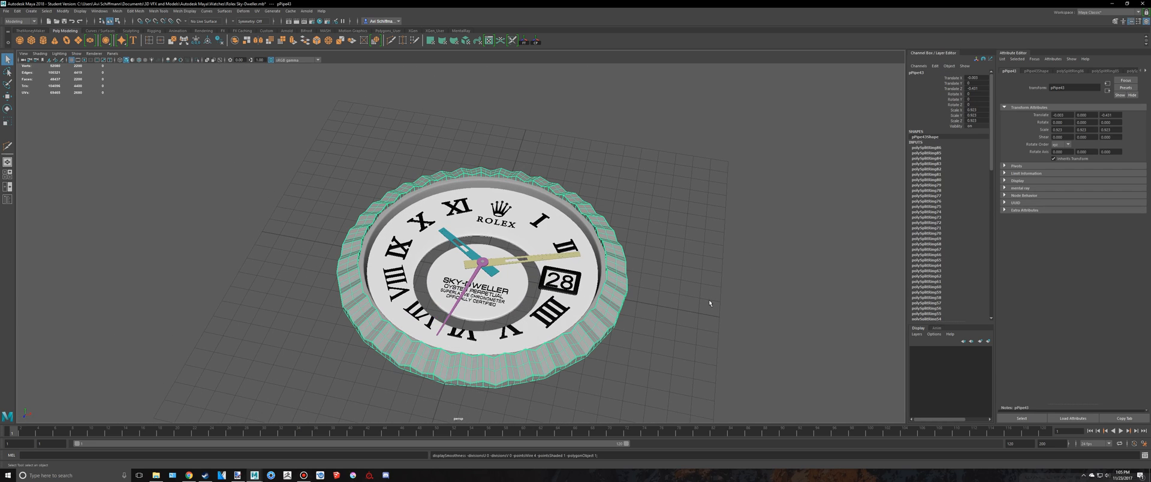
Delete the fluted bezel's construction history, turn on its smooth preview and deselect it.
key("alt+shift+d")
left_click_drag(734, 258, 686, 225, "alt")
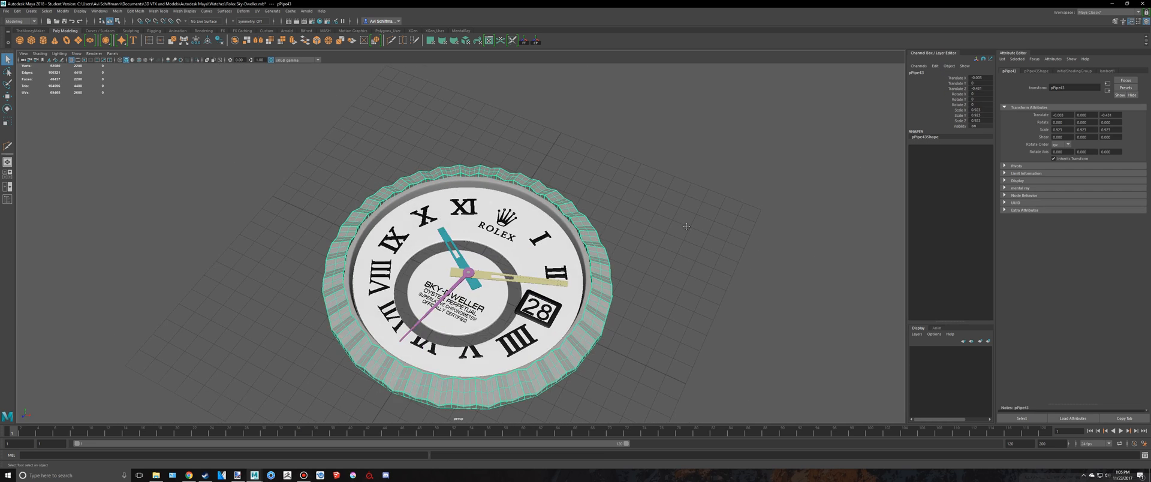
middle_click_drag(651, 259, 630, 197, "alt")
key("3")
left_click(681, 240)
Select all the watch parts, switch their display back to unsmoothed, and clear the selection.
mouse_move(688, 239)
left_mouse_down("alt")
mouse_move(715, 223)
mouse_move(638, 234)
mouse_move(622, 249)
mouse_move(683, 255)
left_mouse_up("alt")
scroll(695, 288, "down", 4)
left_click_drag(699, 381, 239, 152)
key("1")
left_click(621, 269)
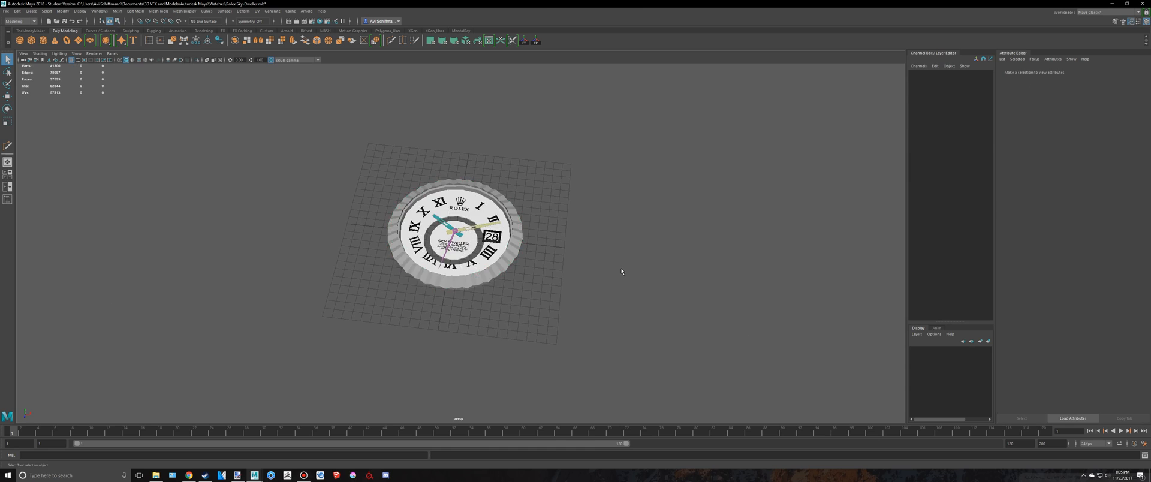
scroll(621, 271, "up", 6)
left_click_drag(621, 272, 457, 293, "alt")
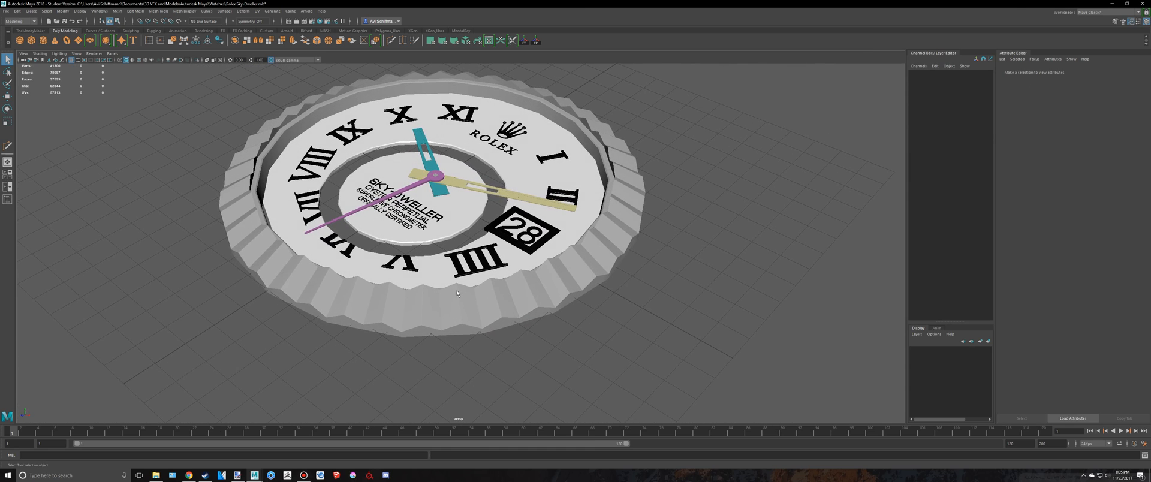
scroll(310, 354, "down", 5)
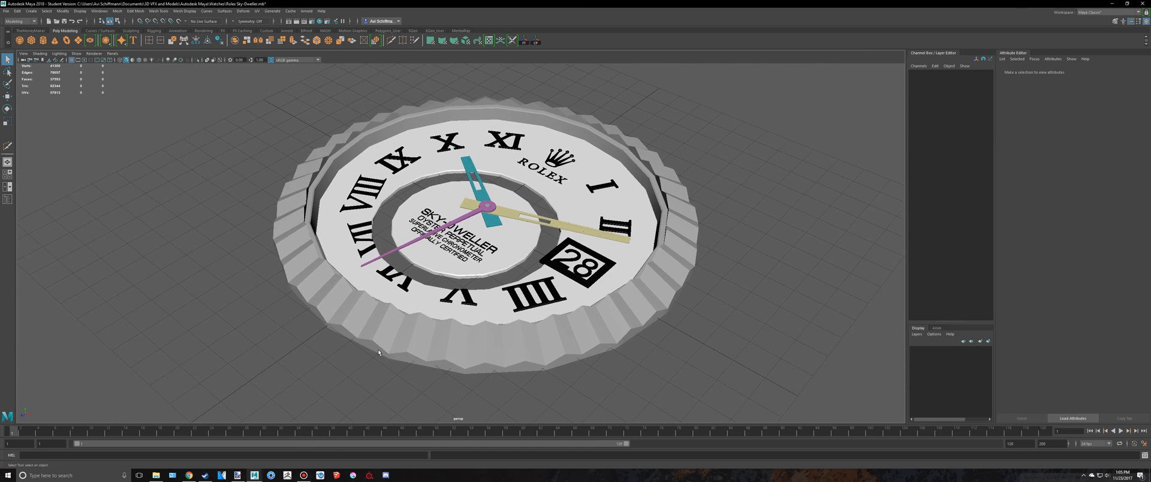